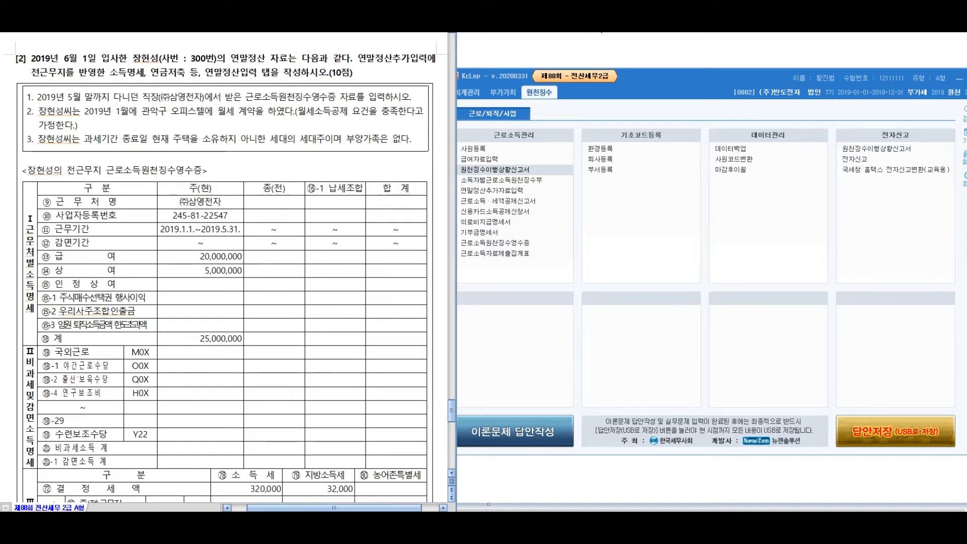
# Highlight the exam question's instructions, including the monthly rent contract and home ownership
pyautogui.moveTo(37, 97); pyautogui.dragTo(392, 97)
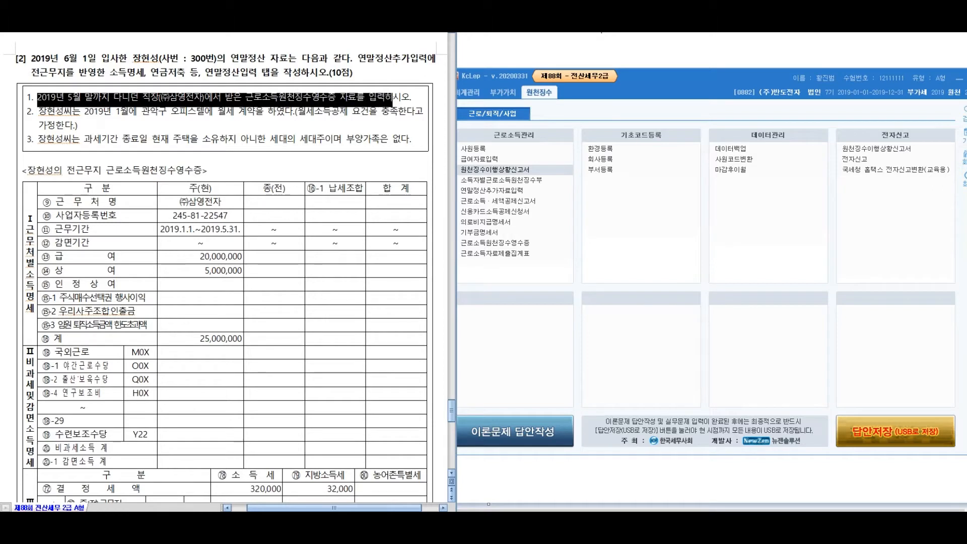
pyautogui.moveTo(38, 111); pyautogui.dragTo(77, 125)
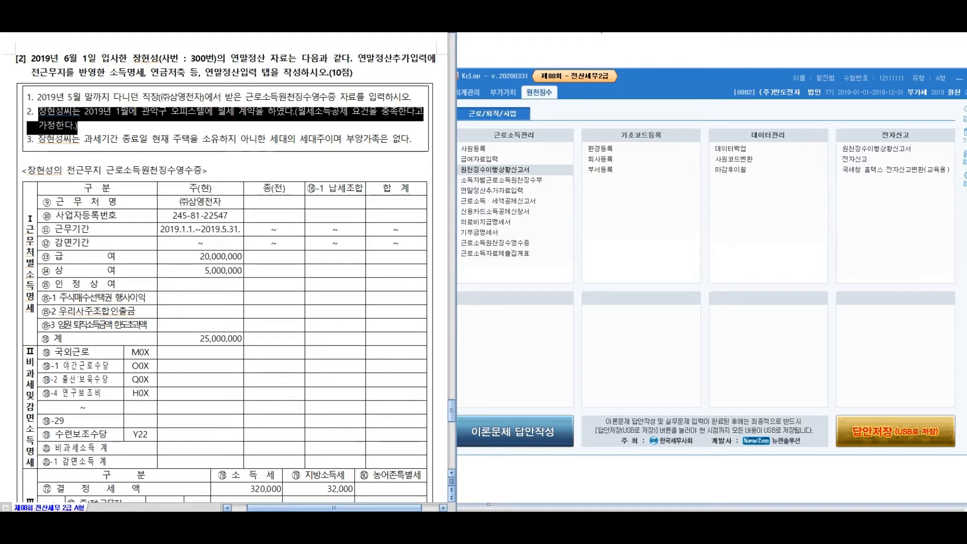
pyautogui.click(41, 139)
pyautogui.moveTo(43, 140); pyautogui.dragTo(388, 140)
pyautogui.click(389, 140)
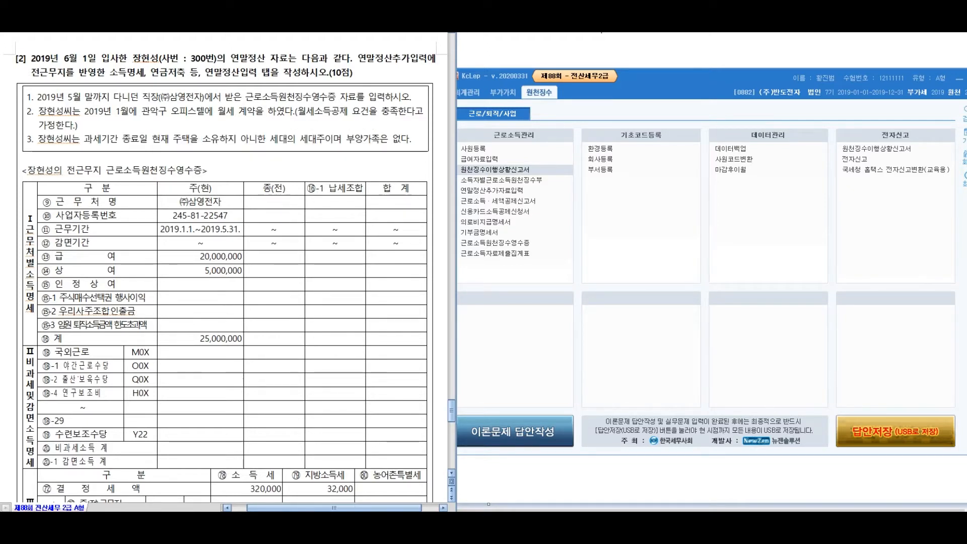
# Load employee 300 in an enlarged 연말정산추가자료입력 window and show the 부양가족 tab
pyautogui.click(518, 275)
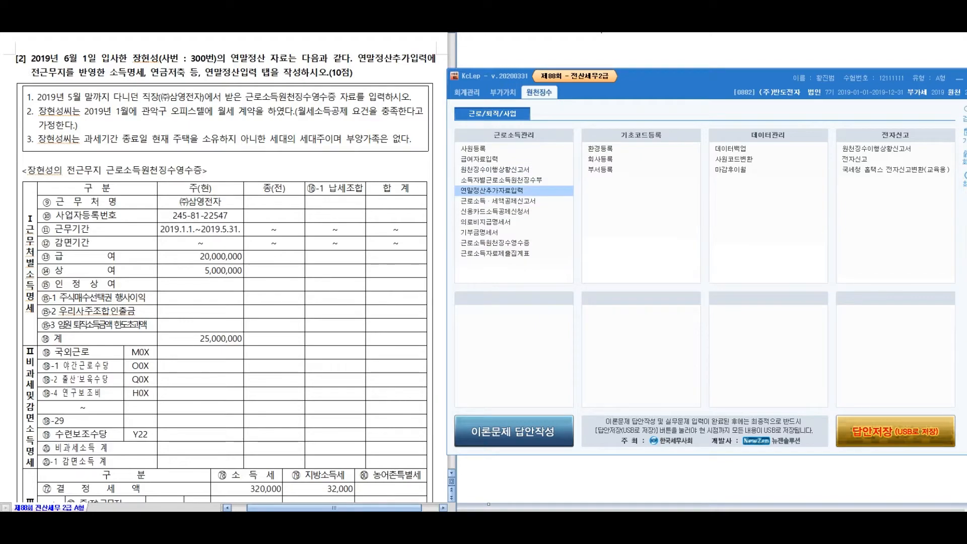
pyautogui.click(494, 189)
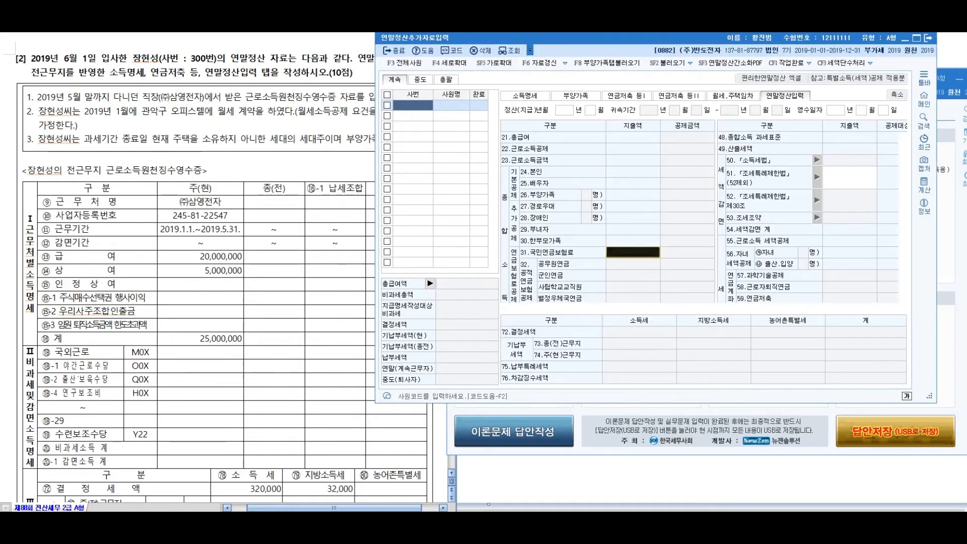
pyautogui.moveTo(556, 44); pyautogui.dragTo(603, 60)
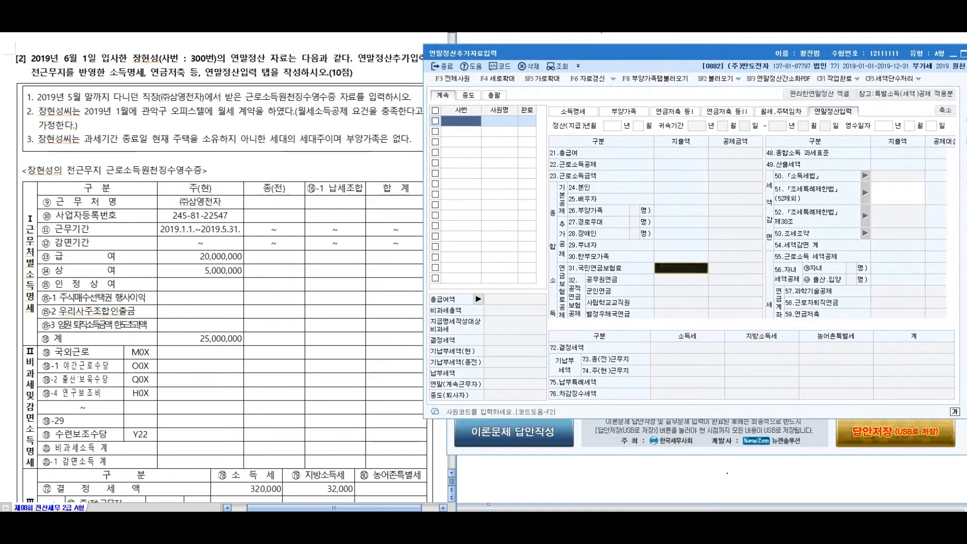
pyautogui.moveTo(689, 419); pyautogui.dragTo(691, 503)
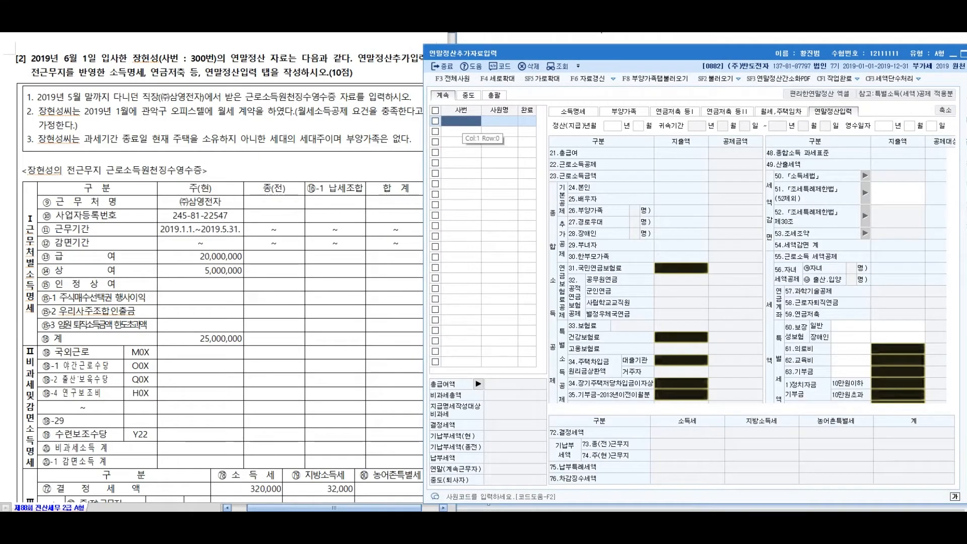
pyautogui.press('F2')
pyautogui.press('Return')
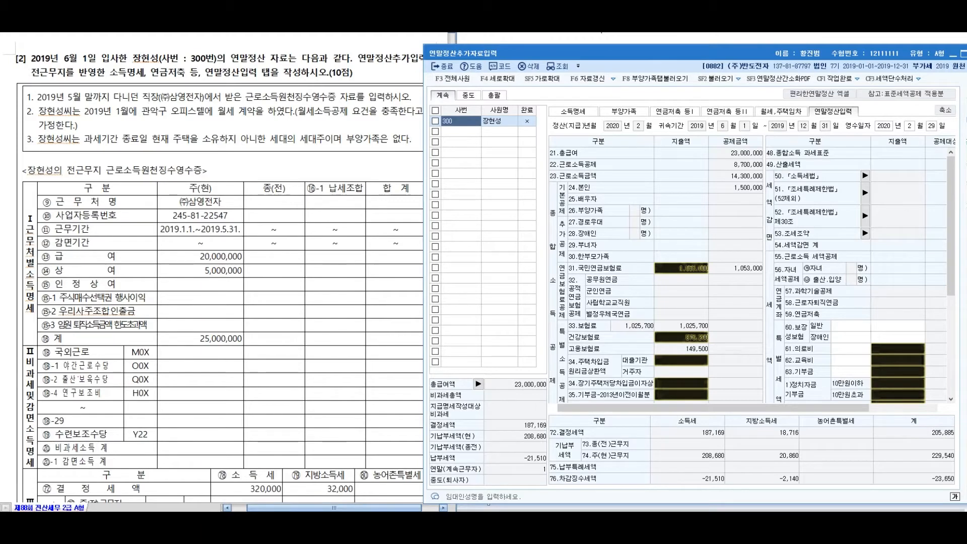
pyautogui.click(624, 112)
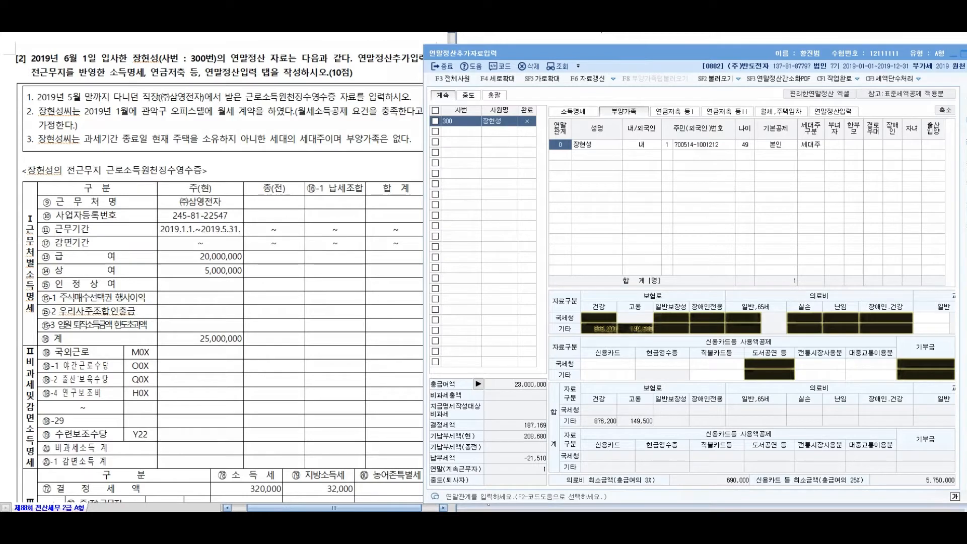
pyautogui.moveTo(761, 172); pyautogui.dragTo(696, 218)
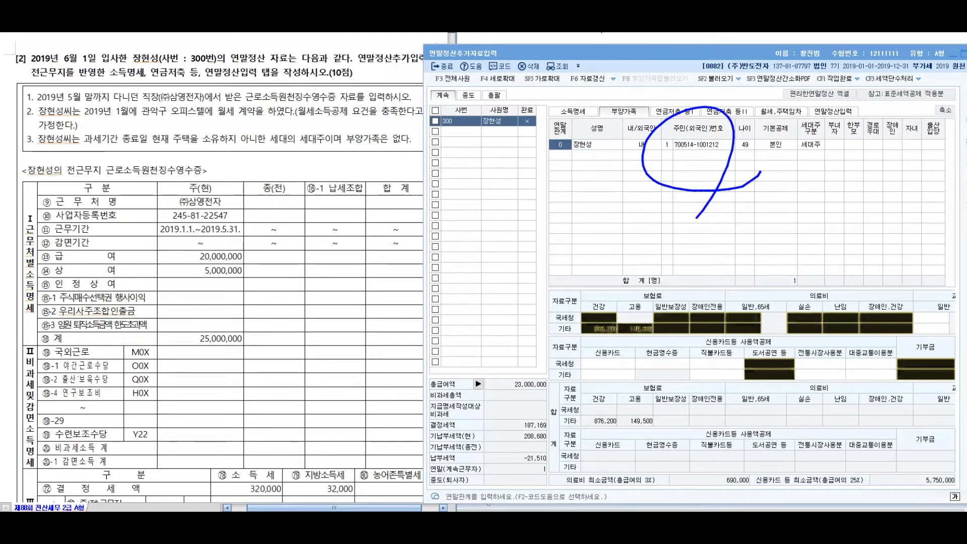
pyautogui.moveTo(540, 206)
pyautogui.mouseDown()
pyautogui.moveTo(603, 219)
pyautogui.moveTo(622, 239)
pyautogui.moveTo(774, 225)
pyautogui.moveTo(770, 212)
pyautogui.mouseUp()
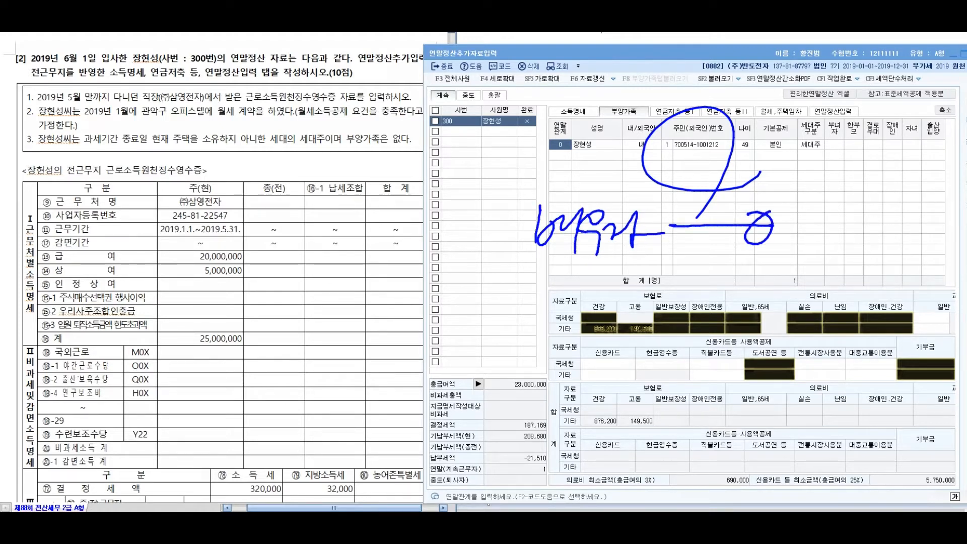
pyautogui.moveTo(549, 282)
pyautogui.mouseDown()
pyautogui.moveTo(567, 310)
pyautogui.moveTo(585, 314)
pyautogui.mouseUp()
pyautogui.moveTo(597, 293)
pyautogui.mouseDown()
pyautogui.moveTo(605, 323)
pyautogui.moveTo(774, 305)
pyautogui.mouseUp()
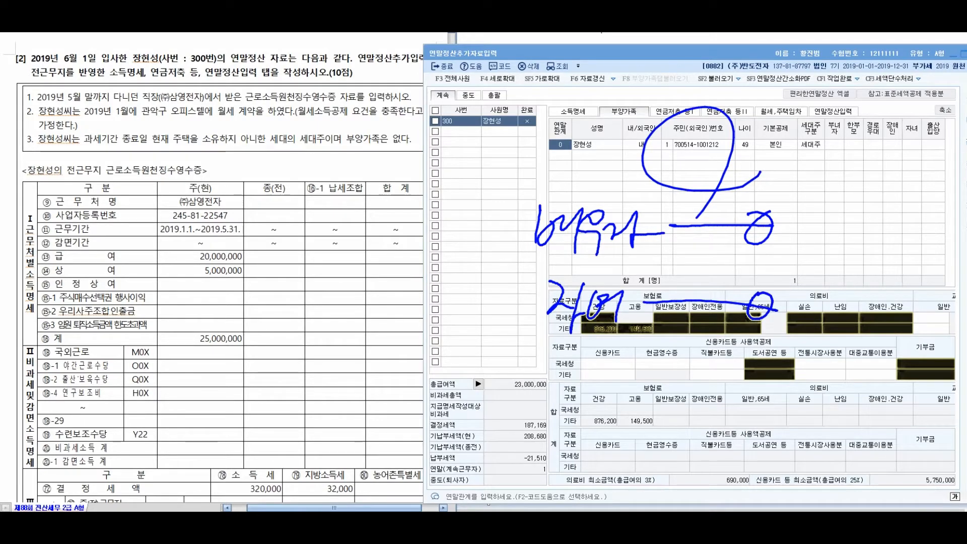
pyautogui.moveTo(821, 270); pyautogui.dragTo(804, 178)
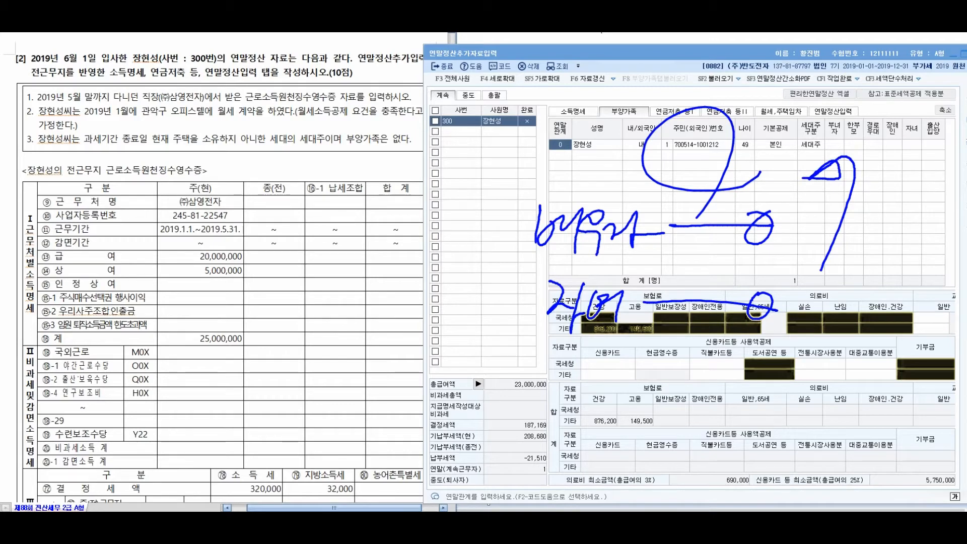
pyautogui.press('Escape')
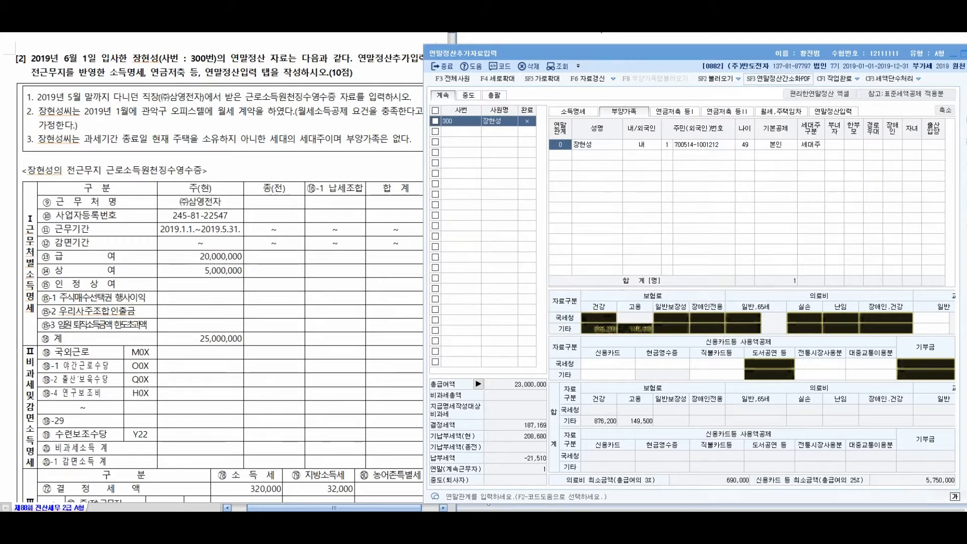
# Enter (주)삼영전자 as the previous employer's name in the 종(전) column
pyautogui.click(208, 170)
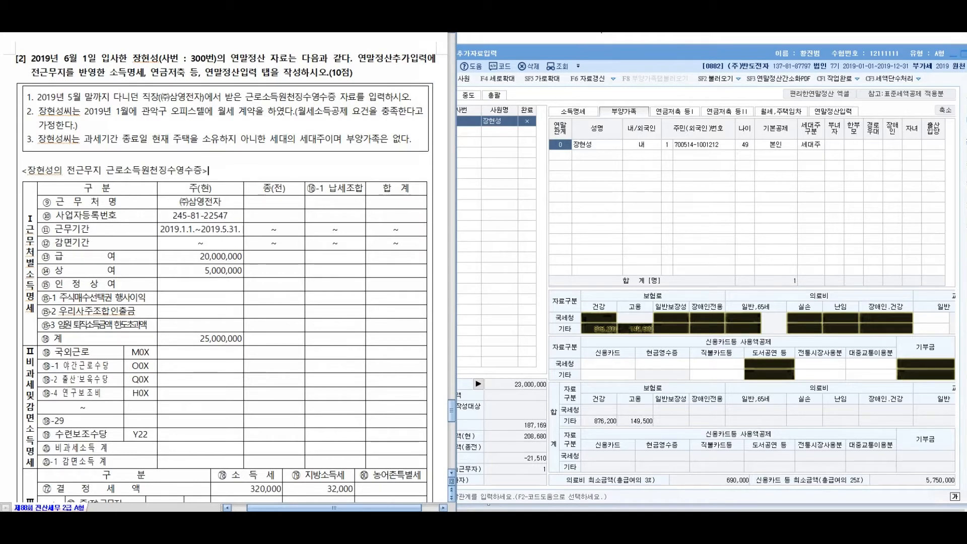
pyautogui.scroll(-3, 225, 267)
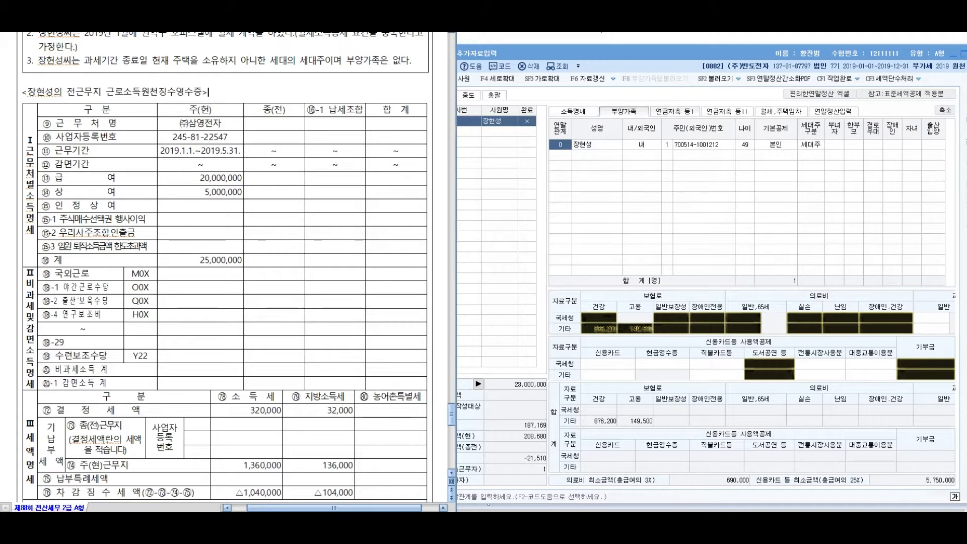
pyautogui.click(573, 111)
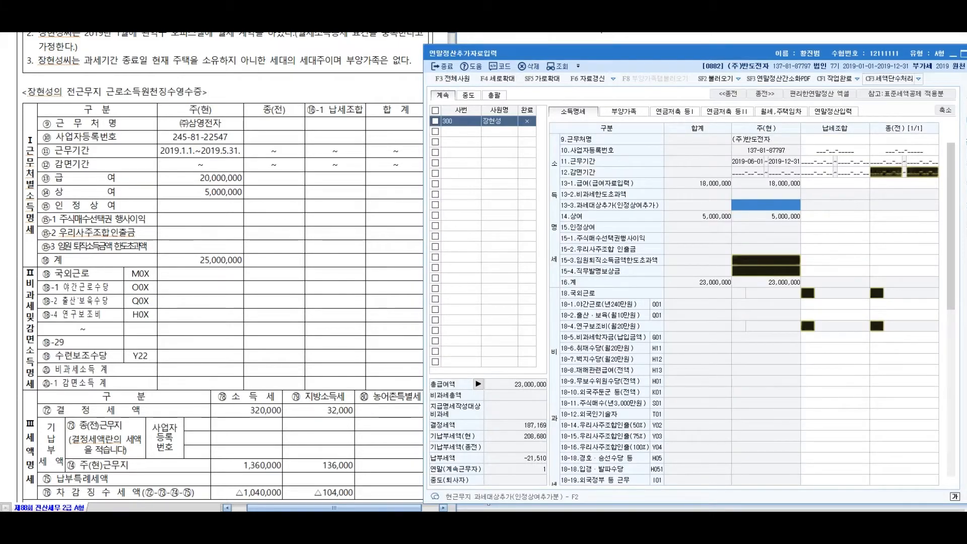
pyautogui.click(905, 140)
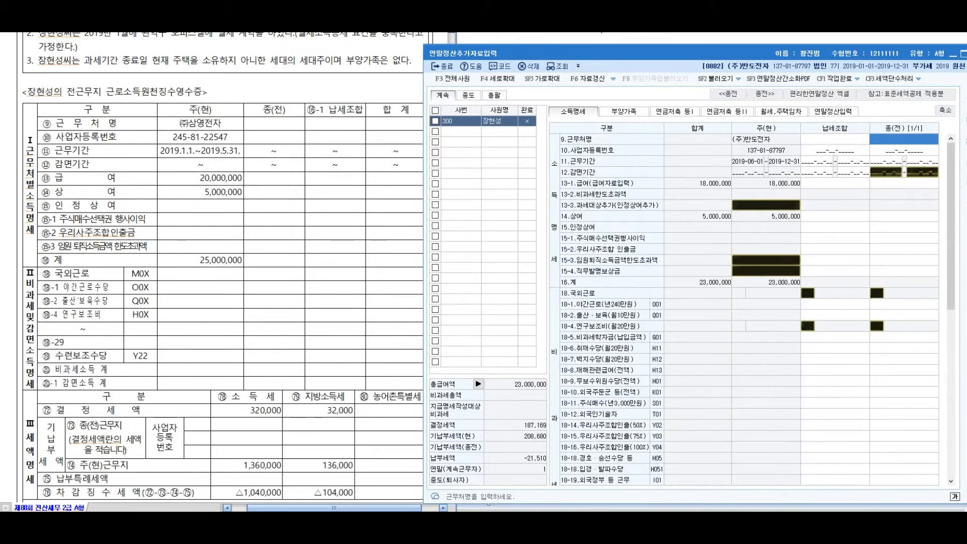
pyautogui.write('ㅅ')
pyautogui.press('BackSpace')
pyautogui.press('Hangul')
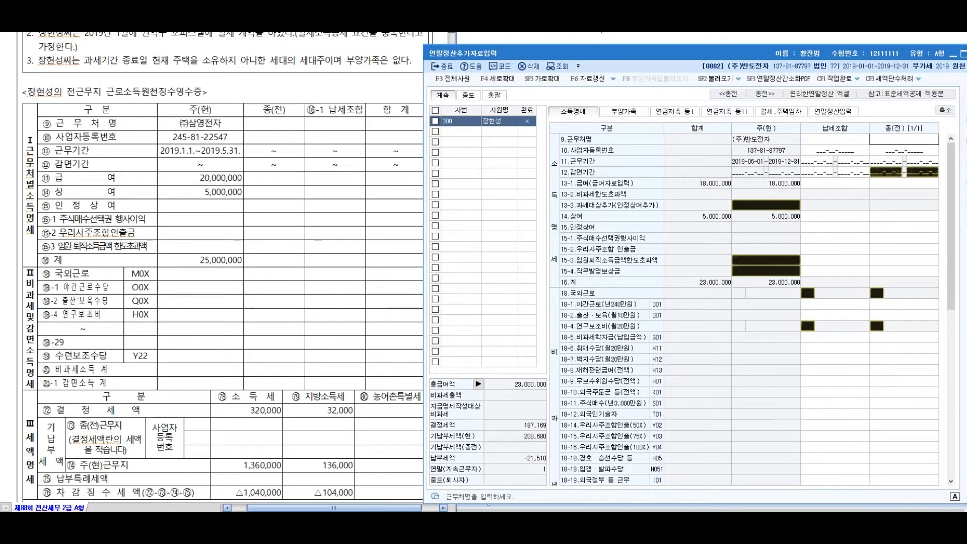
pyautogui.write('(주)시')
pyautogui.write('삼영전자')
pyautogui.press('Return')
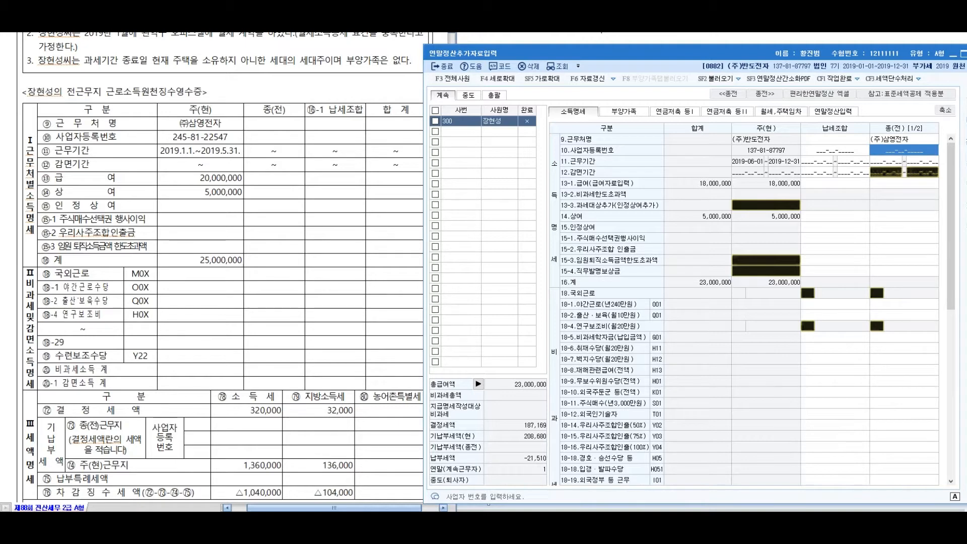
# Enter the previous employer's business registration number and period 2019-01-01~2019-05-31
pyautogui.moveTo(35, 94); pyautogui.dragTo(203, 95)
pyautogui.click(904, 150)
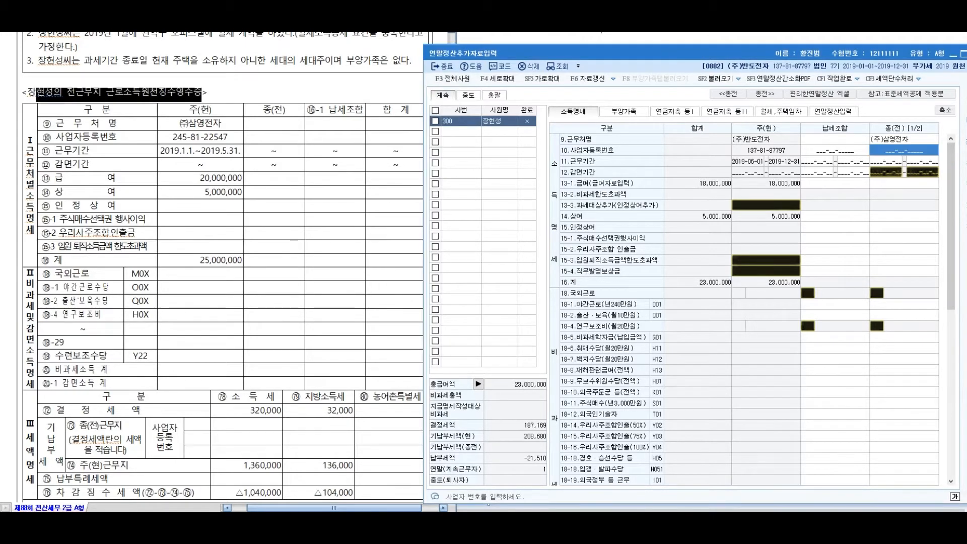
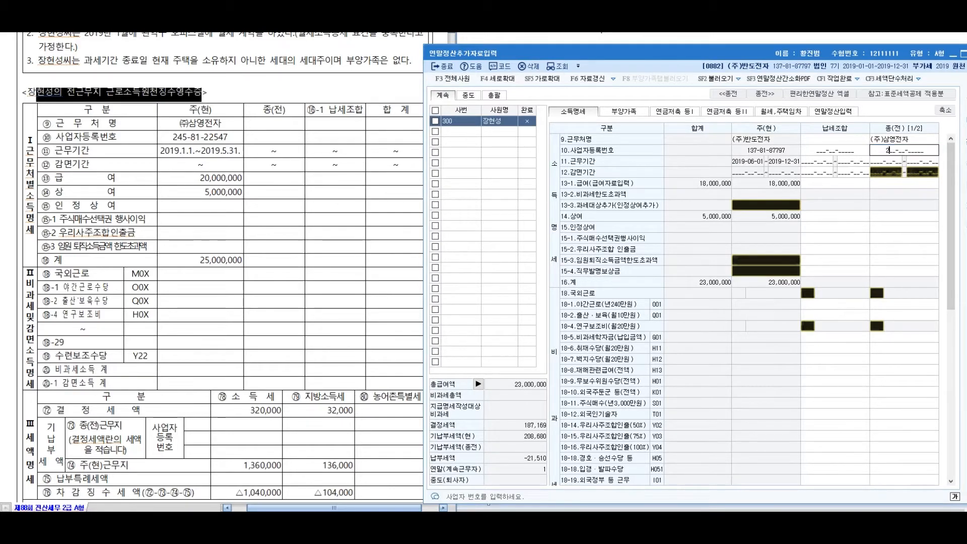
pyautogui.press('Return')
pyautogui.press('Return')
pyautogui.press('Left')
pyautogui.write('20')
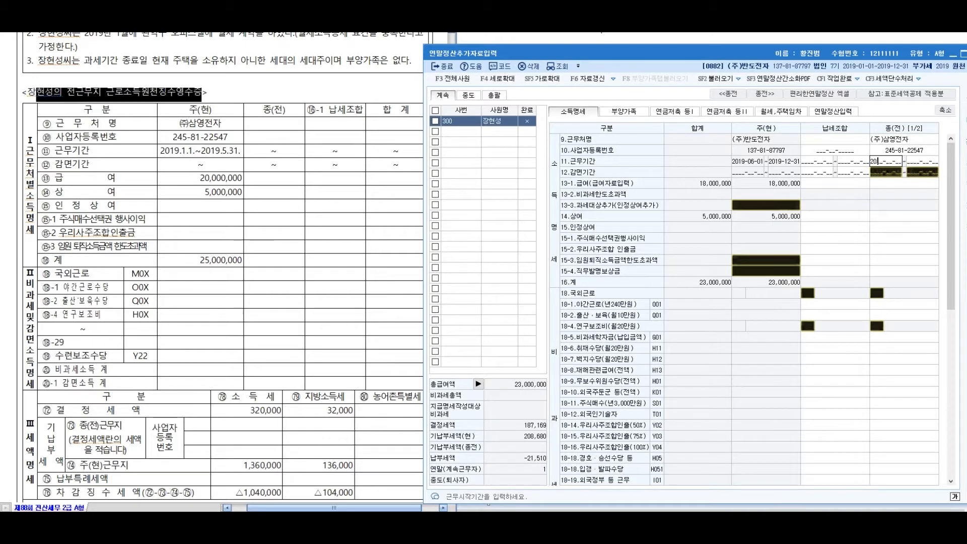
pyautogui.write('19-01-01')
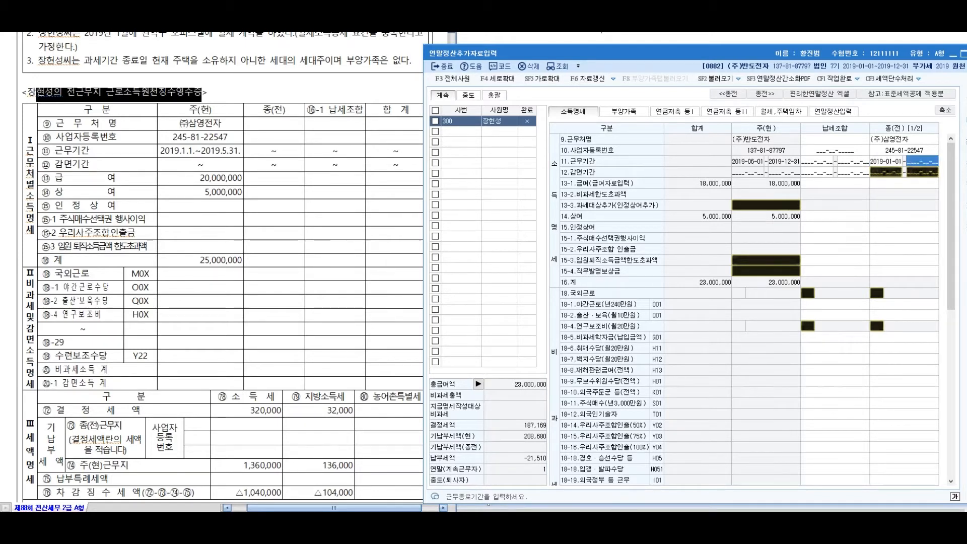
pyautogui.write('~2019-0')
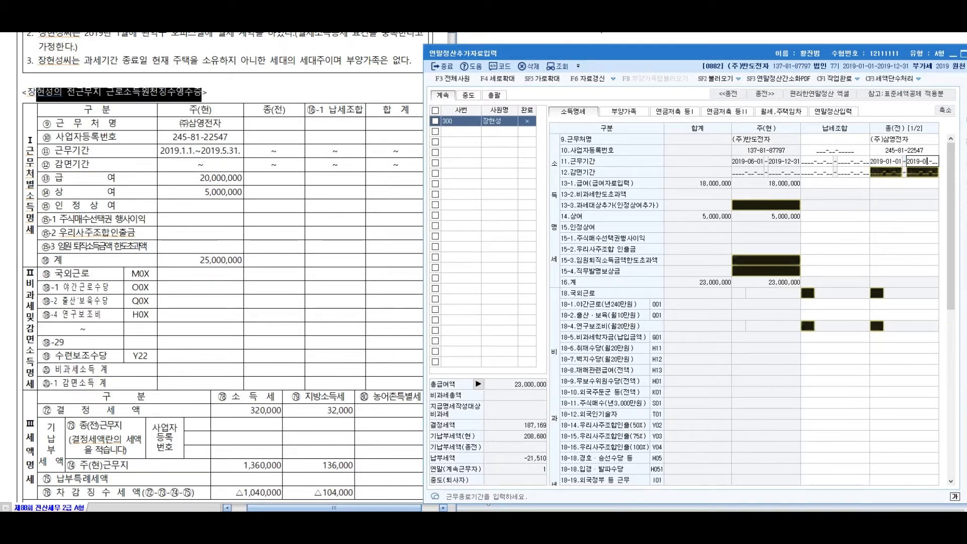
pyautogui.write('5-31')
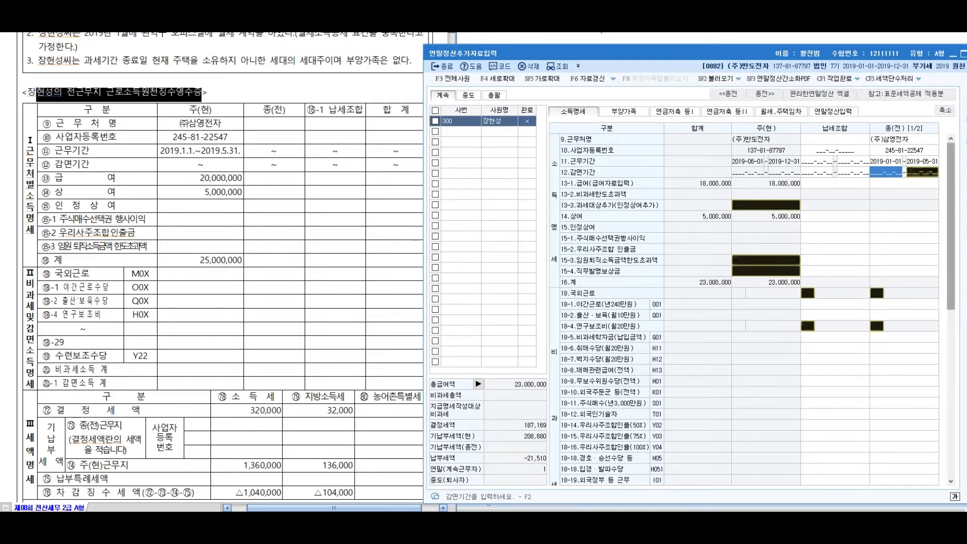
pyautogui.moveTo(950, 227)
pyautogui.mouseDown()
pyautogui.moveTo(950, 307)
pyautogui.moveTo(950, 226)
pyautogui.mouseUp()
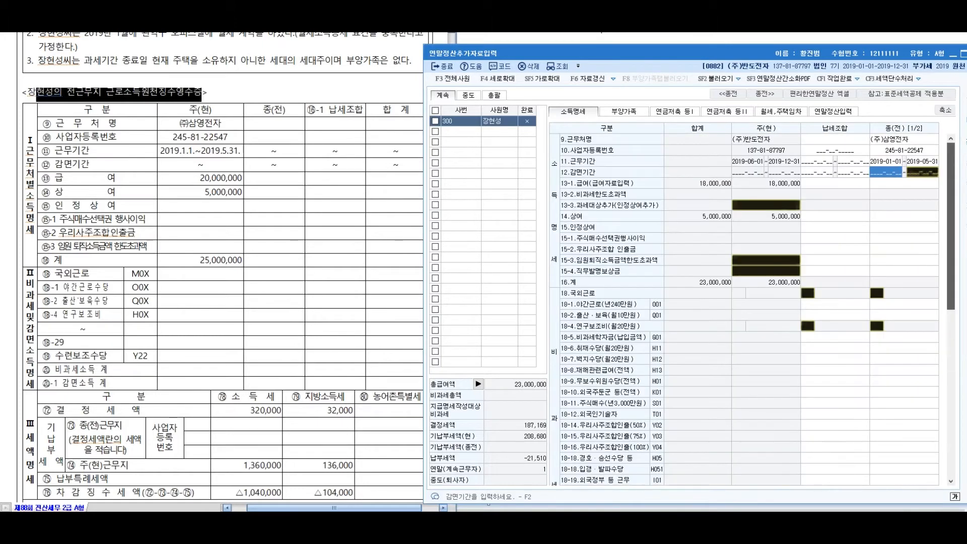
# Enter the previous job's salary of 20,000,000 and bonus of 5,000,000
pyautogui.click(904, 183)
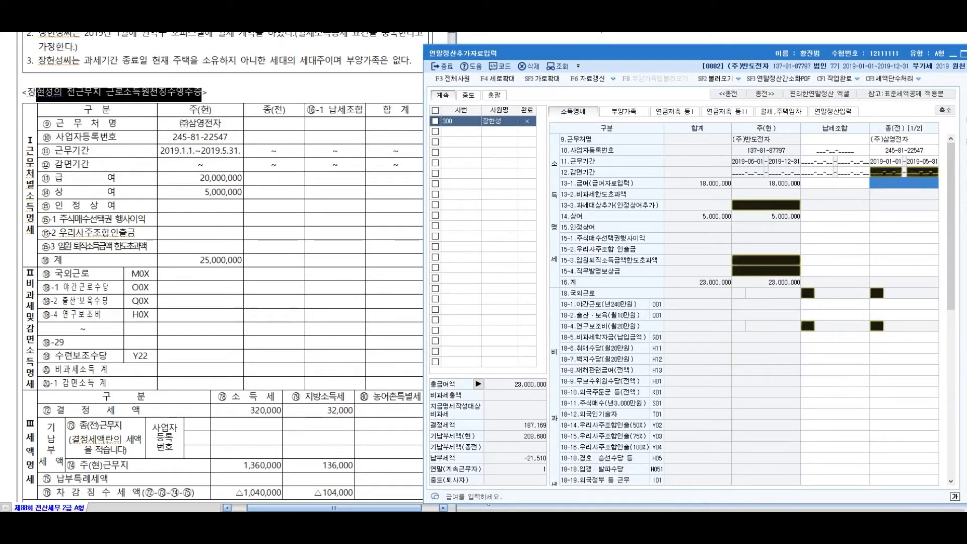
pyautogui.write('20000000')
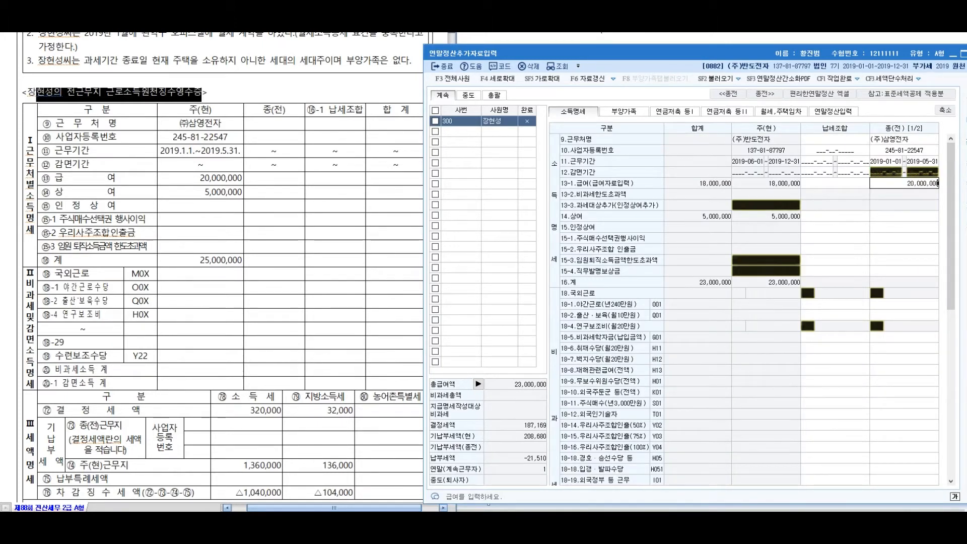
pyautogui.press('Return')
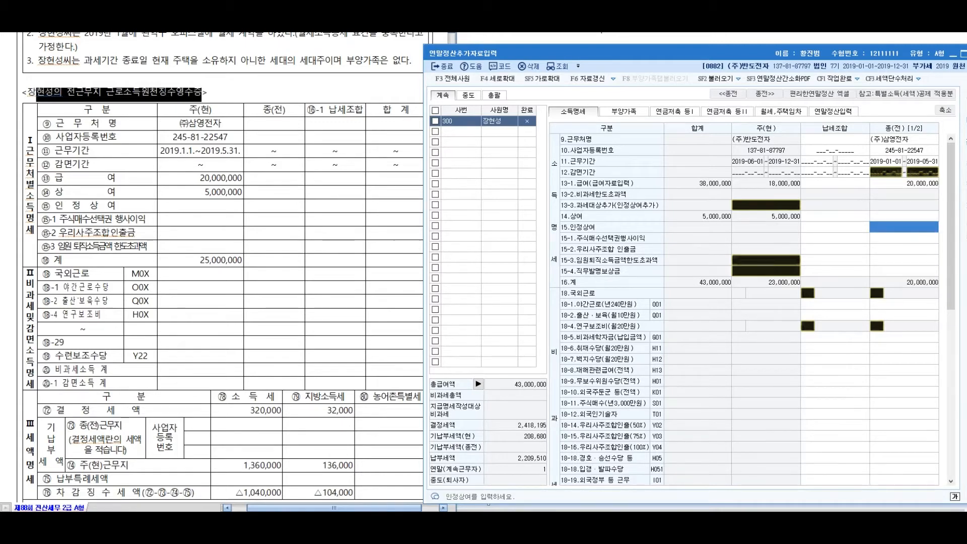
pyautogui.write('5000000')
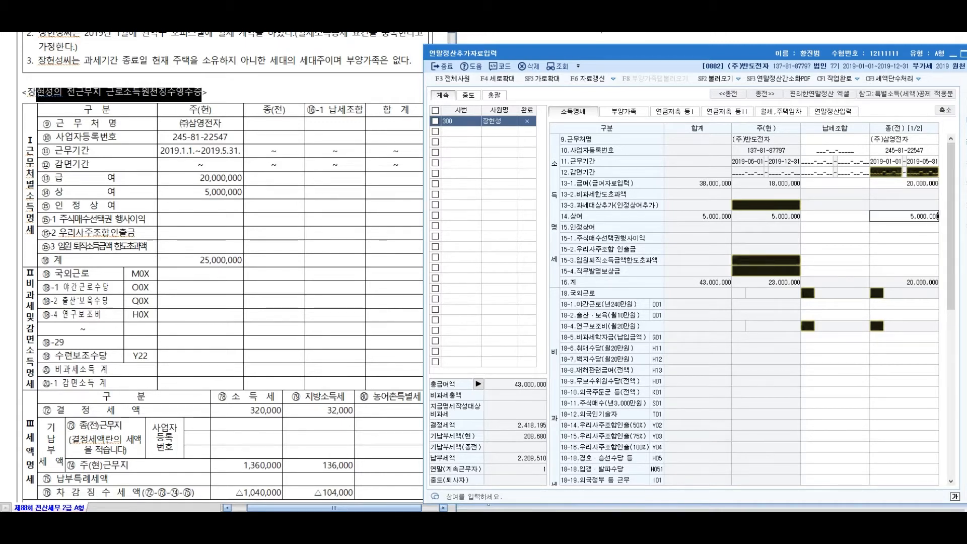
pyautogui.press('Return')
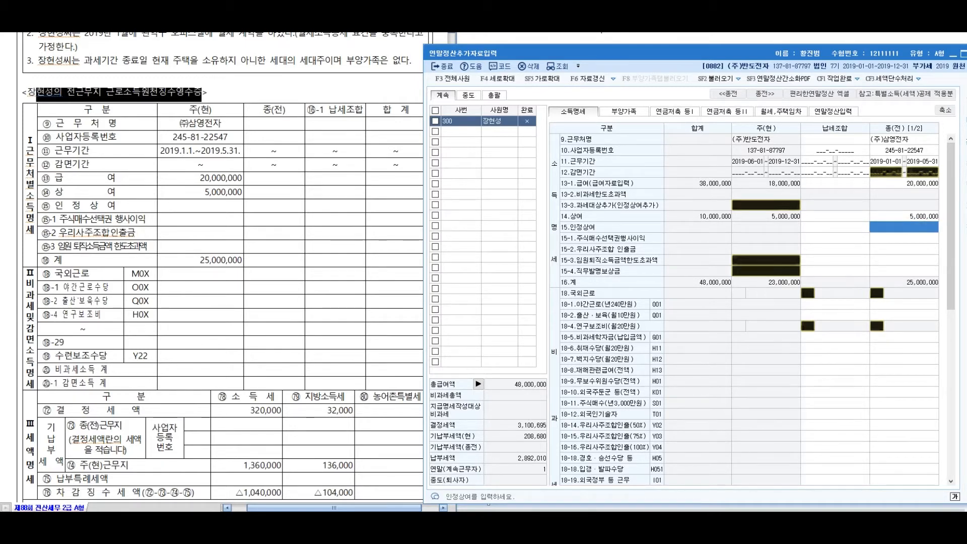
pyautogui.click(250, 411)
pyautogui.scroll(-6, 250, 410)
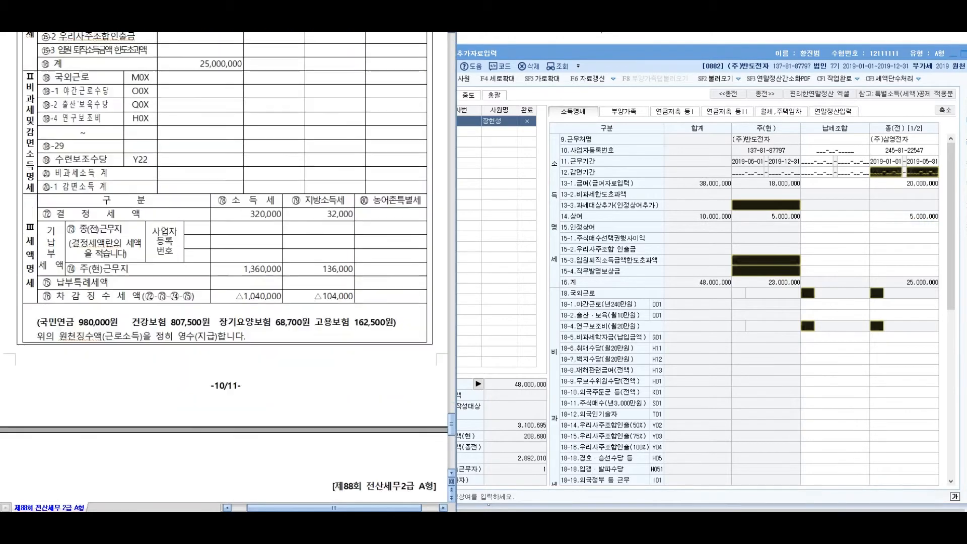
# Mark the 320,000 and 32,000 determined tax figures on the exam document
pyautogui.scroll(-1, 226, 266)
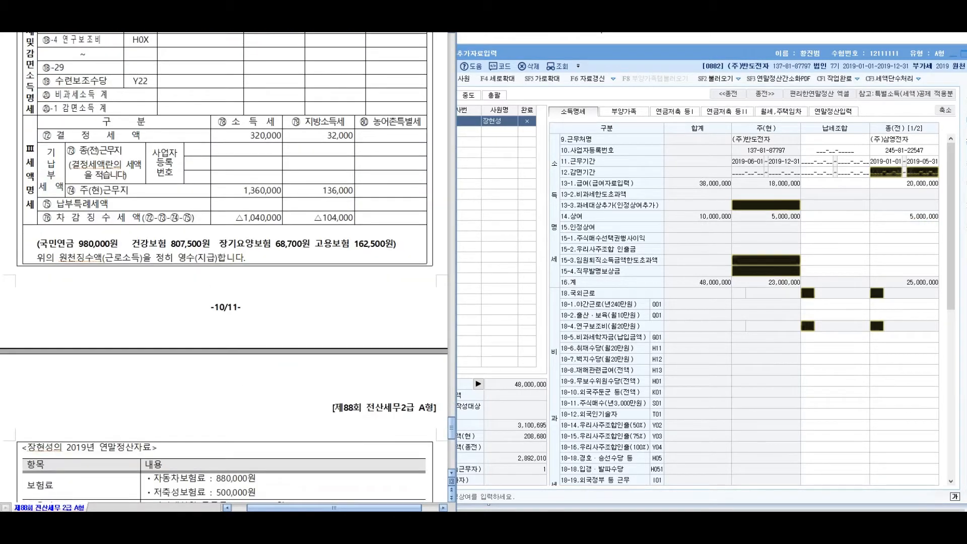
pyautogui.moveTo(252, 135); pyautogui.dragTo(318, 135)
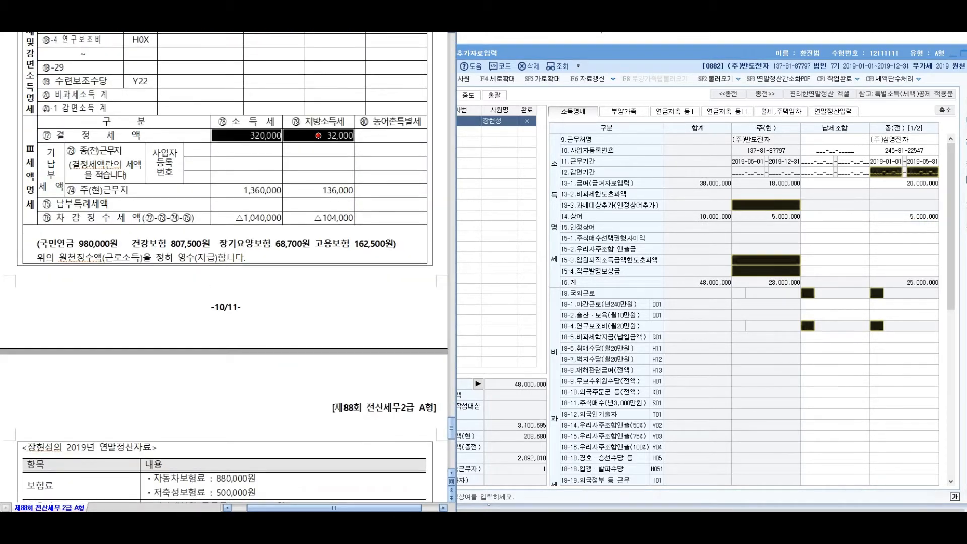
pyautogui.moveTo(950, 226); pyautogui.dragTo(950, 394)
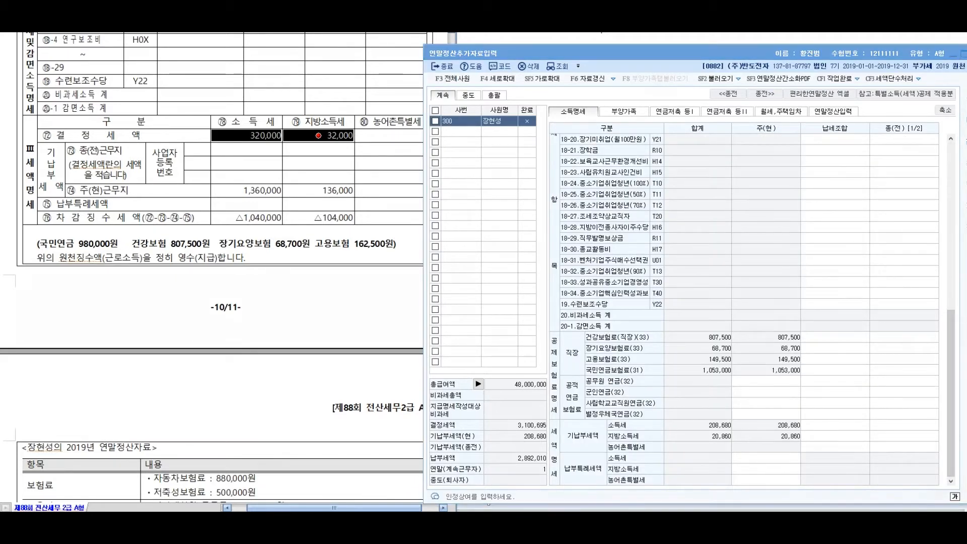
pyautogui.moveTo(232, 194); pyautogui.dragTo(358, 191)
pyautogui.moveTo(241, 220); pyautogui.dragTo(366, 220)
pyautogui.moveTo(222, 125)
pyautogui.mouseDown()
pyautogui.moveTo(245, 141)
pyautogui.moveTo(229, 159)
pyautogui.mouseUp()
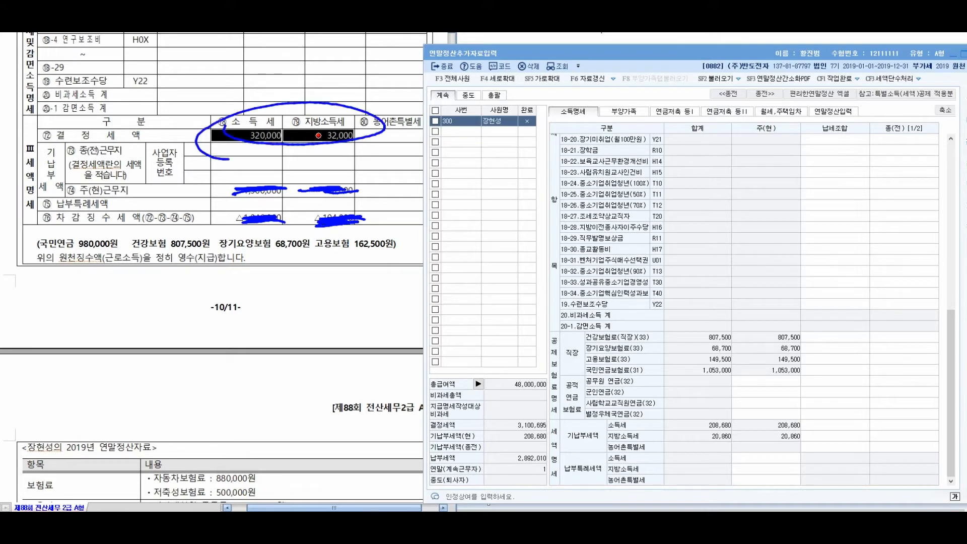
pyautogui.moveTo(358, 101)
pyautogui.mouseDown()
pyautogui.moveTo(550, 253)
pyautogui.moveTo(632, 417)
pyautogui.moveTo(624, 434)
pyautogui.moveTo(582, 436)
pyautogui.mouseUp()
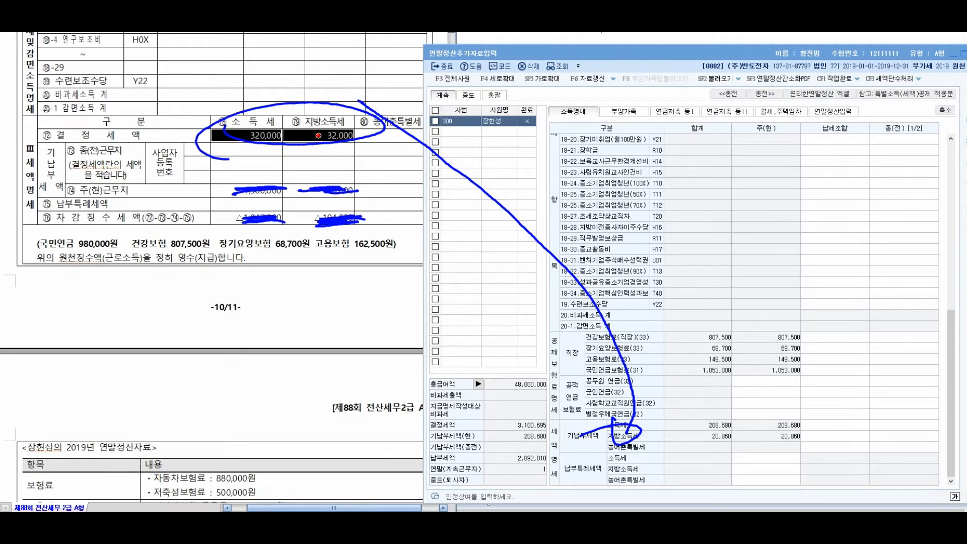
pyautogui.press('Escape')
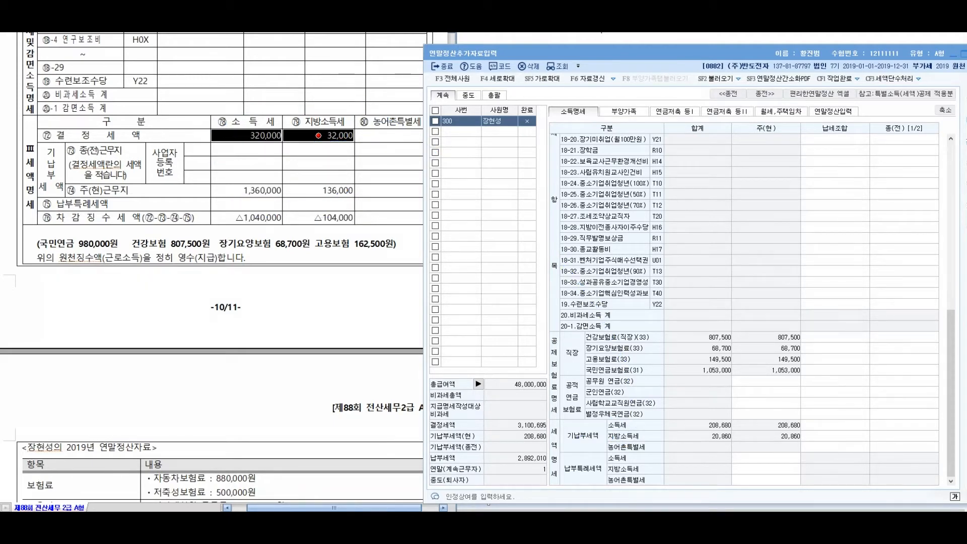
pyautogui.moveTo(318, 135)
pyautogui.mouseDown()
pyautogui.moveTo(318, 218)
pyautogui.moveTo(318, 135)
pyautogui.mouseUp()
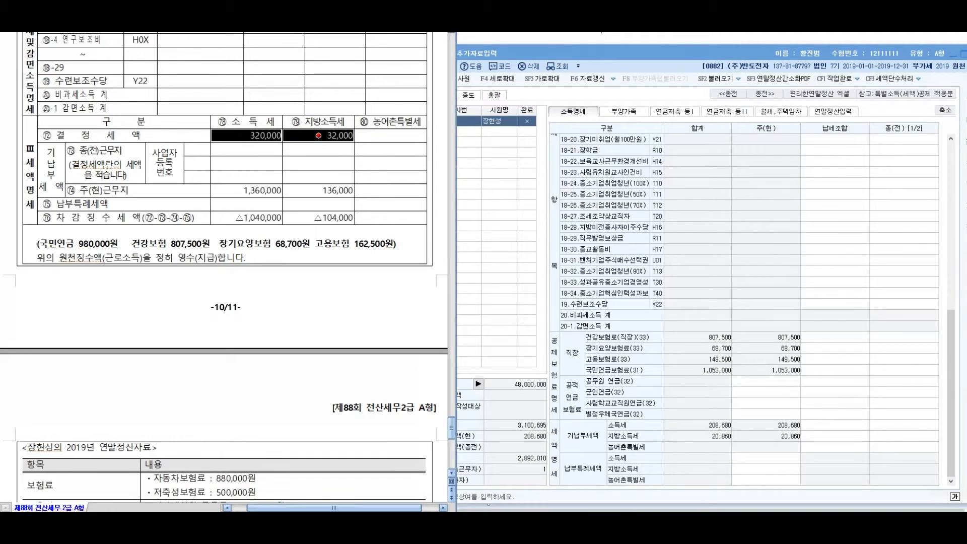
# Enter 320,000 income tax and 32,000 local income tax in the tax-association cells
pyautogui.hotkey('alt', 'Tab')
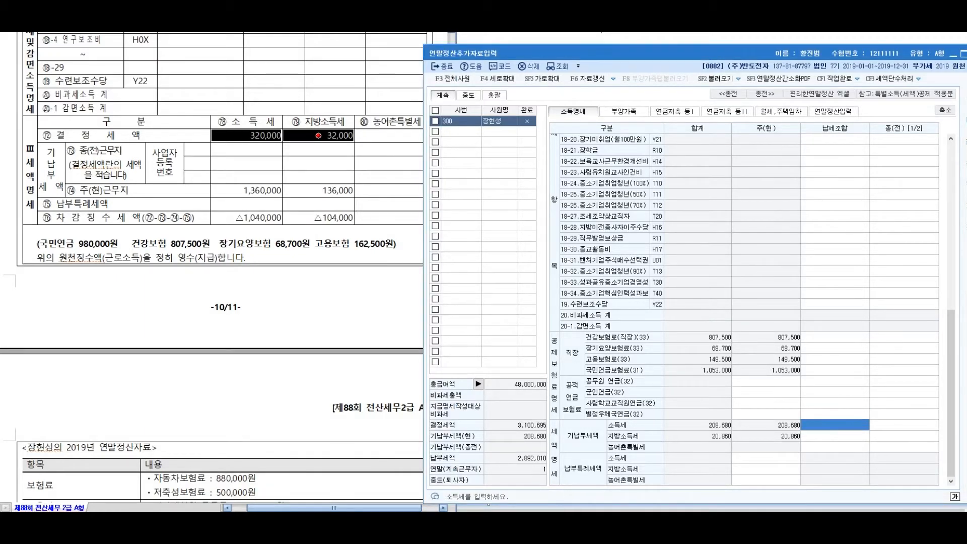
pyautogui.write('3200000')
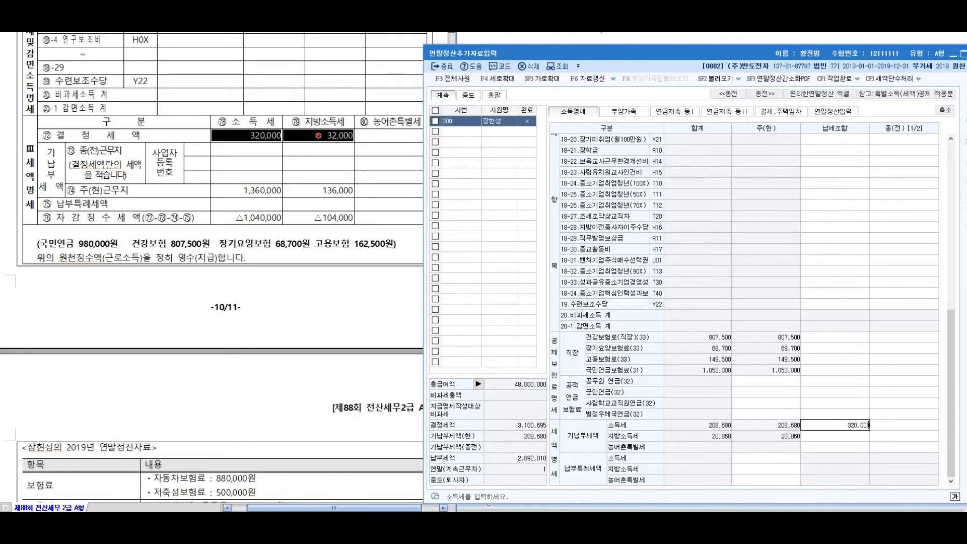
pyautogui.press('Return')
pyautogui.write('320000')
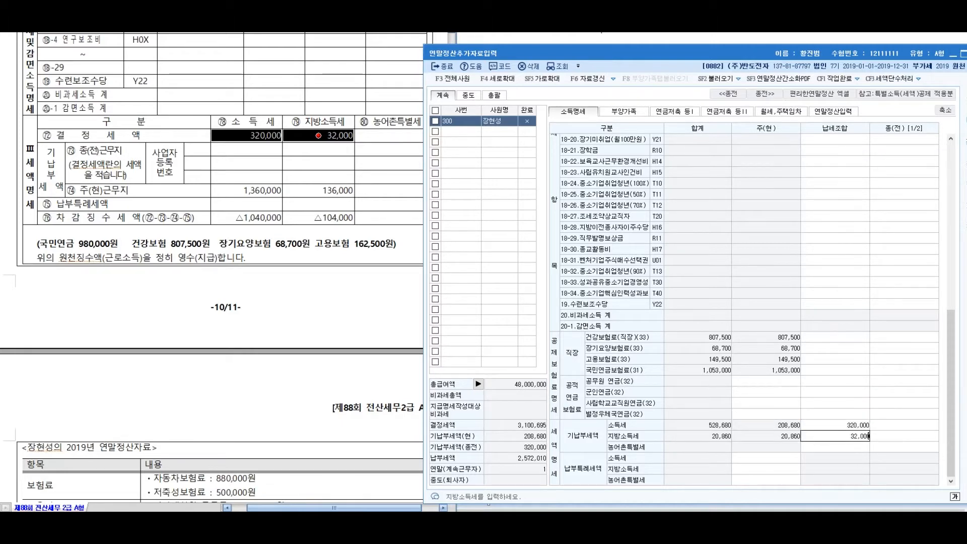
pyautogui.press('Return')
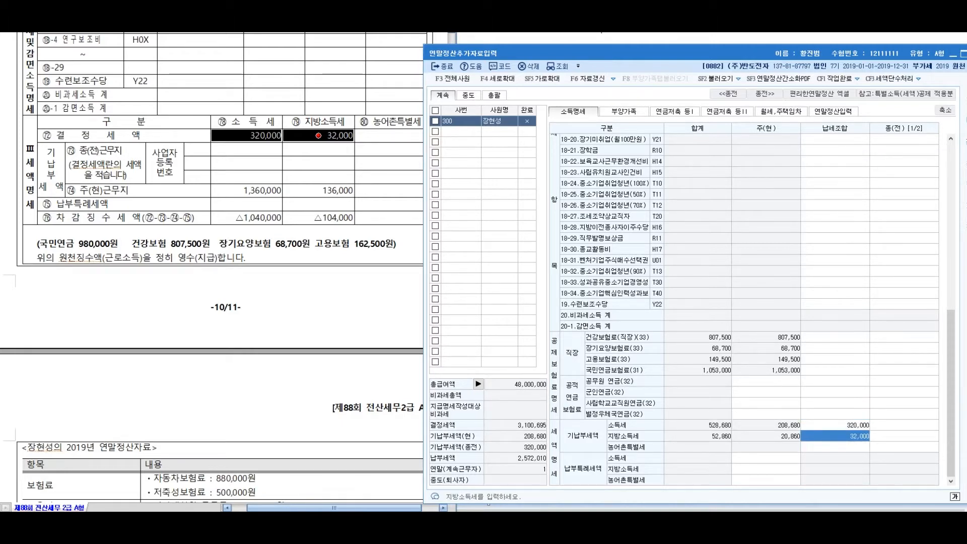
pyautogui.click(223, 244)
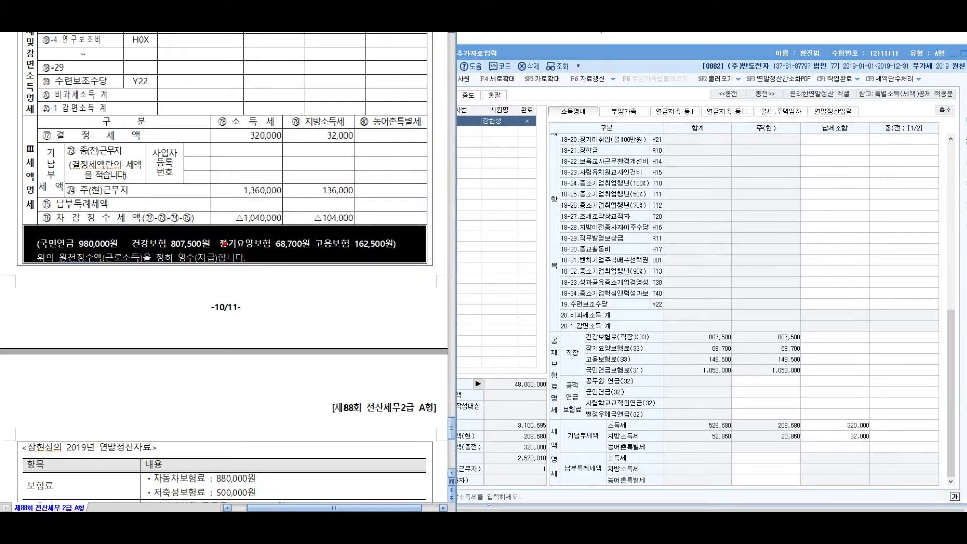
pyautogui.hotkey('alt', 'Tab')
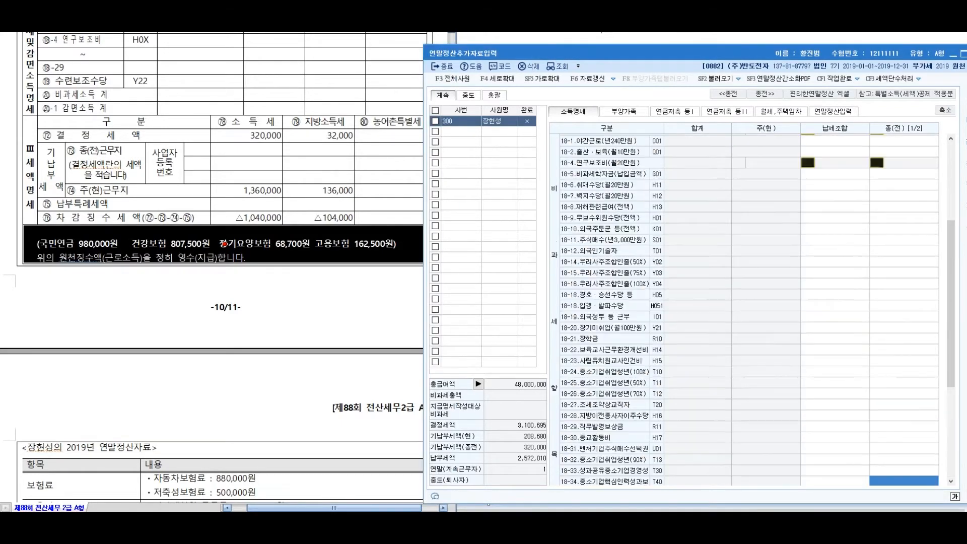
pyautogui.scroll(-4, 225, 244)
pyautogui.scroll(3, 224, 243)
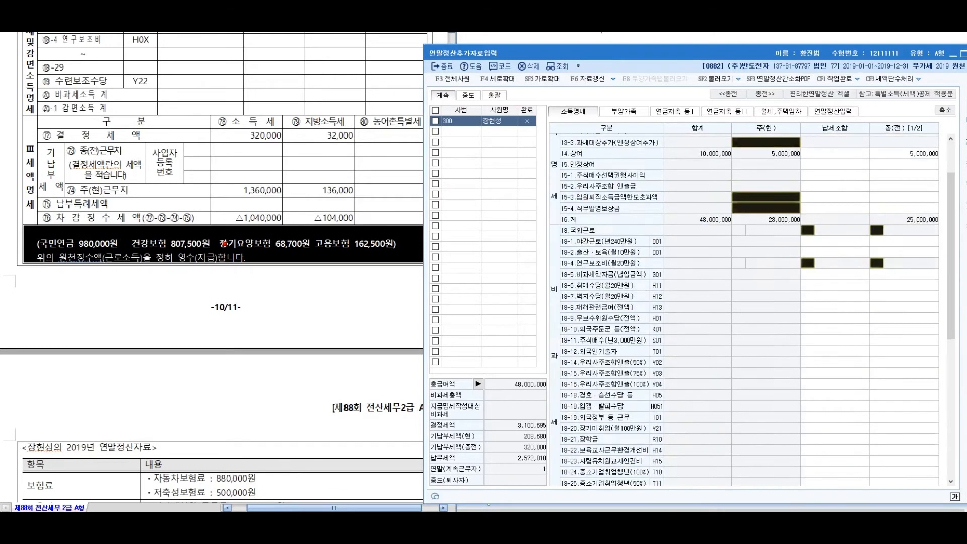
pyautogui.scroll(2, 224, 243)
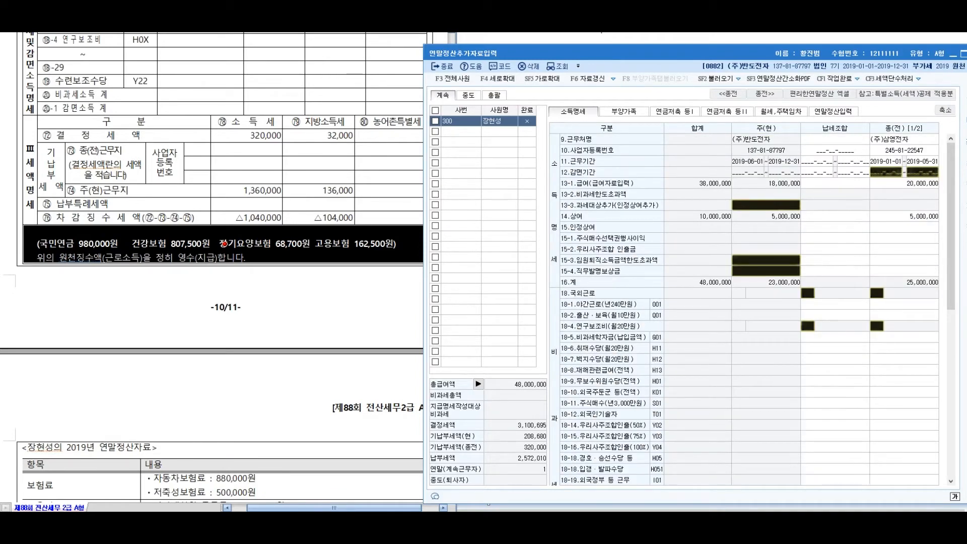
pyautogui.scroll(-5, 225, 243)
pyautogui.scroll(-1, 224, 244)
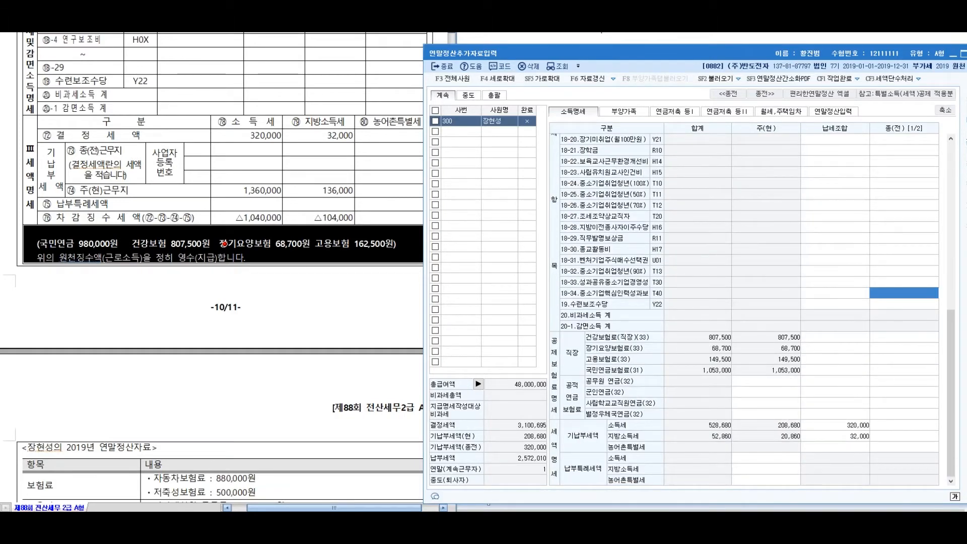
pyautogui.click(224, 243)
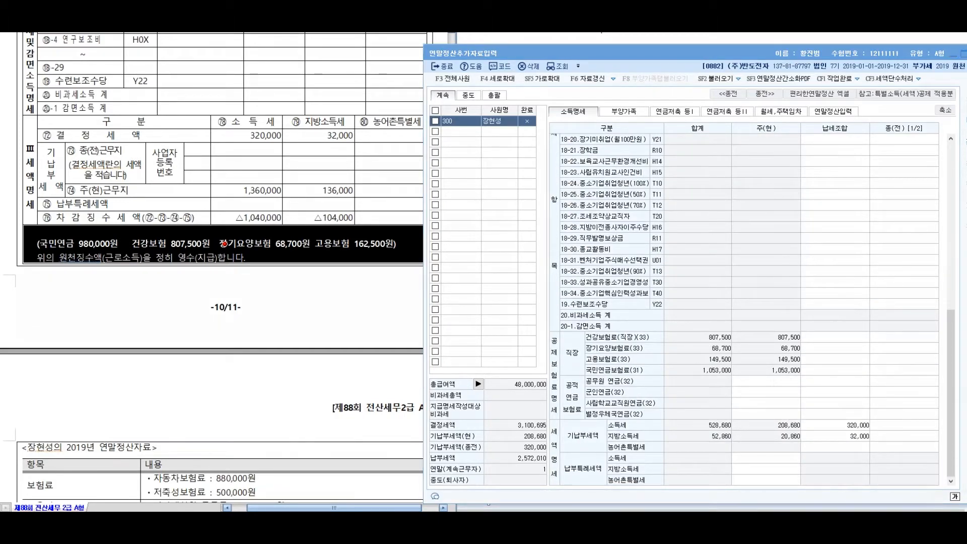
pyautogui.moveTo(289, 205); pyautogui.dragTo(243, 237)
pyautogui.moveTo(311, 231); pyautogui.dragTo(498, 348)
pyautogui.moveTo(481, 335)
pyautogui.mouseDown()
pyautogui.moveTo(486, 351)
pyautogui.moveTo(469, 334)
pyautogui.mouseUp()
pyautogui.moveTo(597, 301)
pyautogui.mouseDown()
pyautogui.moveTo(577, 372)
pyautogui.moveTo(641, 330)
pyautogui.mouseUp()
pyautogui.moveTo(477, 233)
pyautogui.mouseDown()
pyautogui.moveTo(558, 288)
pyautogui.moveTo(647, 237)
pyautogui.mouseUp()
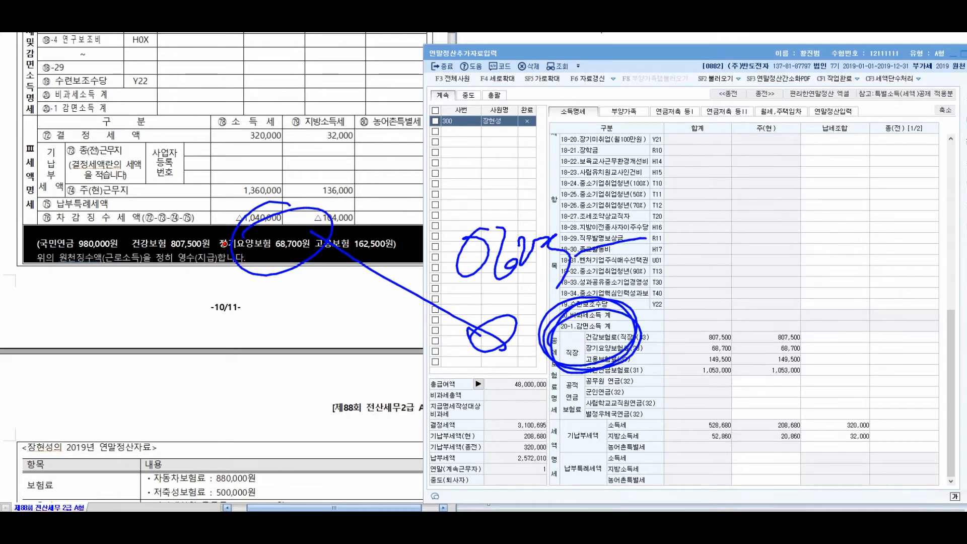
pyautogui.press('Escape')
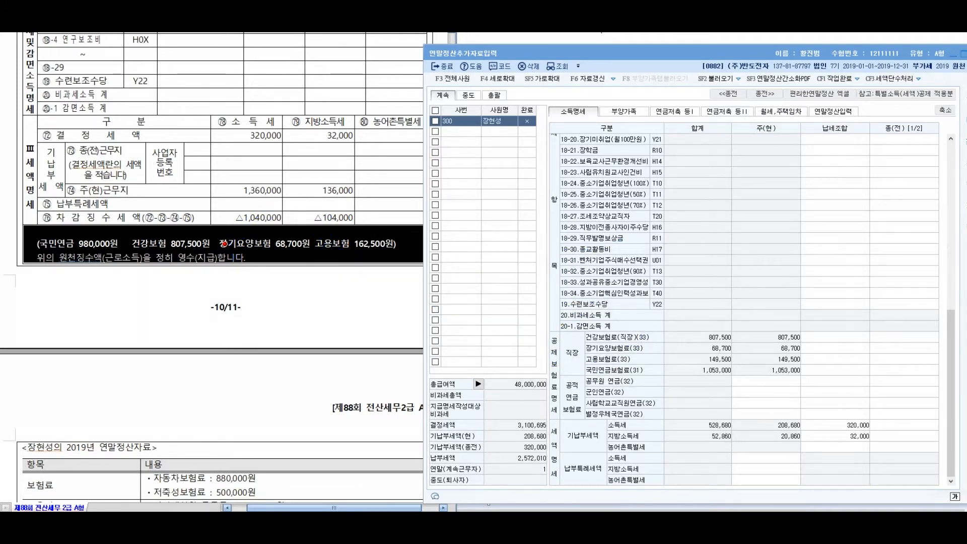
# Delete the wrongly placed 320,000 and 32,000 tax-association amounts
pyautogui.click(904, 293)
pyautogui.click(904, 348)
pyautogui.click(835, 425)
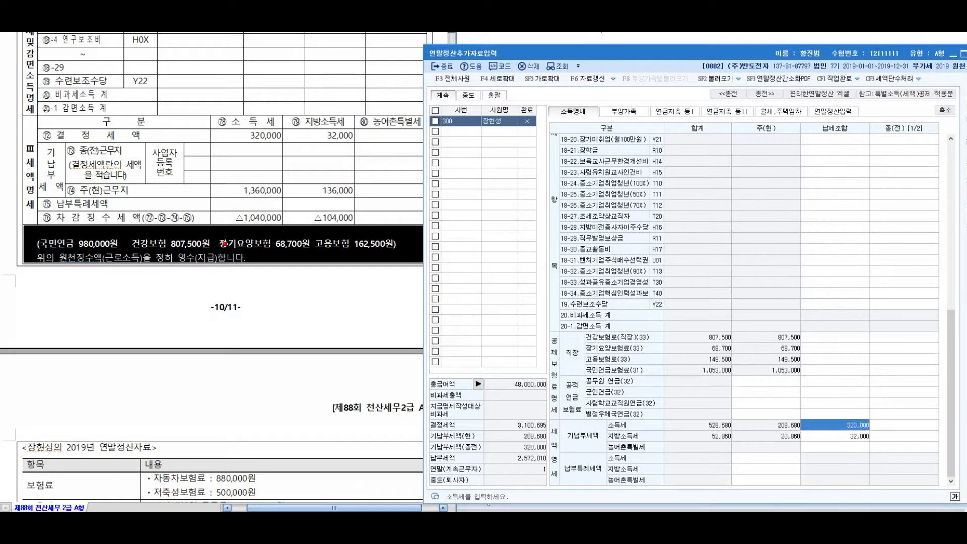
pyautogui.press('Delete')
pyautogui.press('Return')
pyautogui.press('Delete')
pyautogui.press('Return')
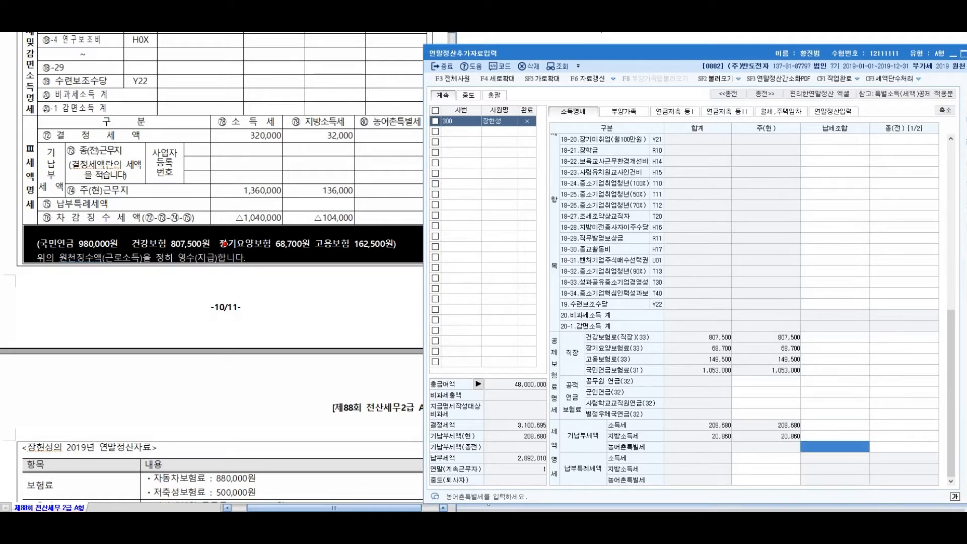
# Enter the previous employer's 320,000 income tax and 32,000 local tax as determined tax
pyautogui.press('Up')
pyautogui.press('Up')
pyautogui.press('Right')
pyautogui.write('320000')
pyautogui.press('Return')
pyautogui.write('32000')
pyautogui.press('Return')
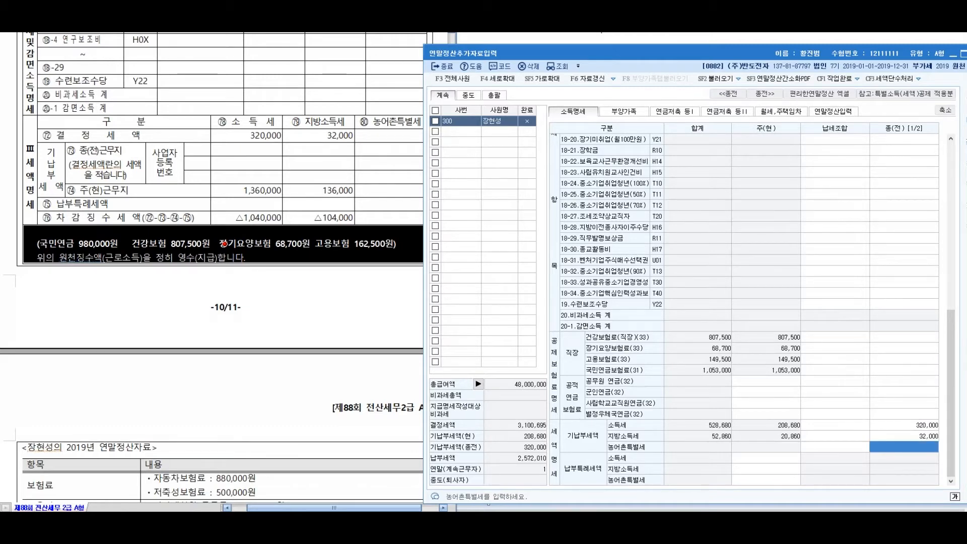
pyautogui.press('Return')
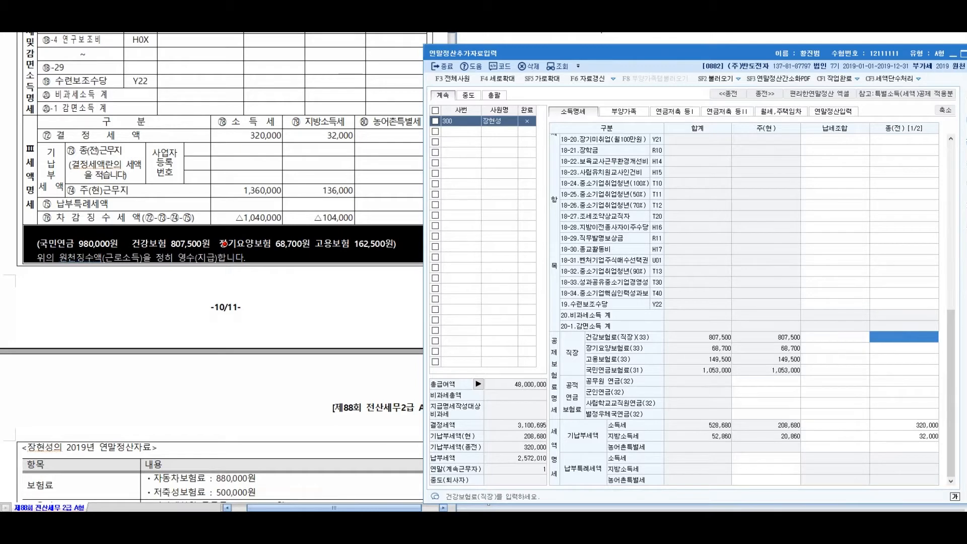
# Enter previous-job premiums: health 807,500, pension 980,000, long-term care 68,700, employment 162,500
pyautogui.write('8')
pyautogui.write('07,500')
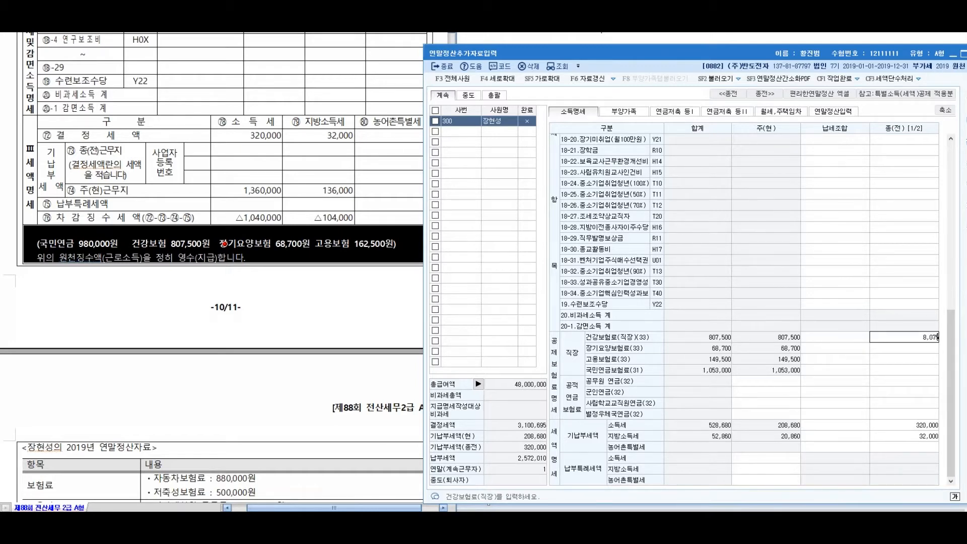
pyautogui.press('Return')
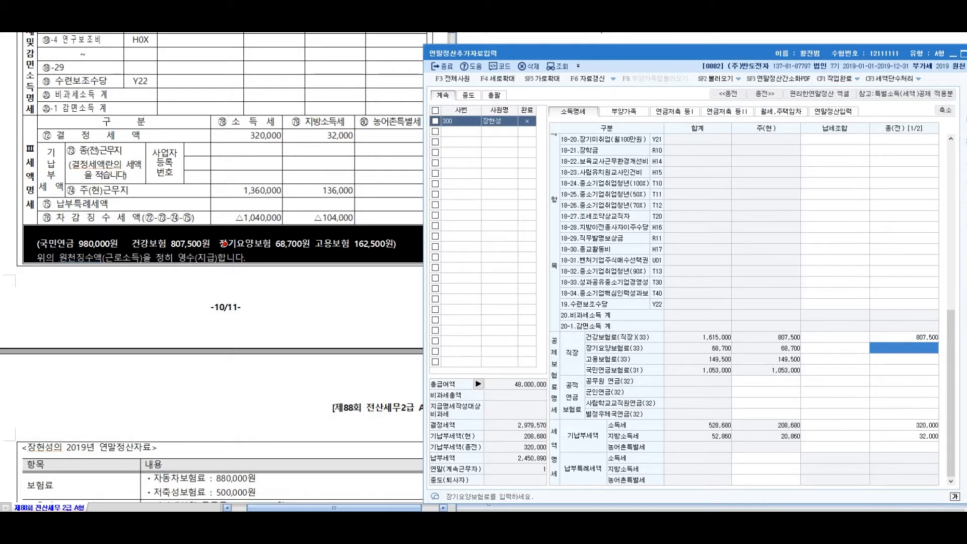
pyautogui.press('Return')
pyautogui.press('Return')
pyautogui.write('980,000')
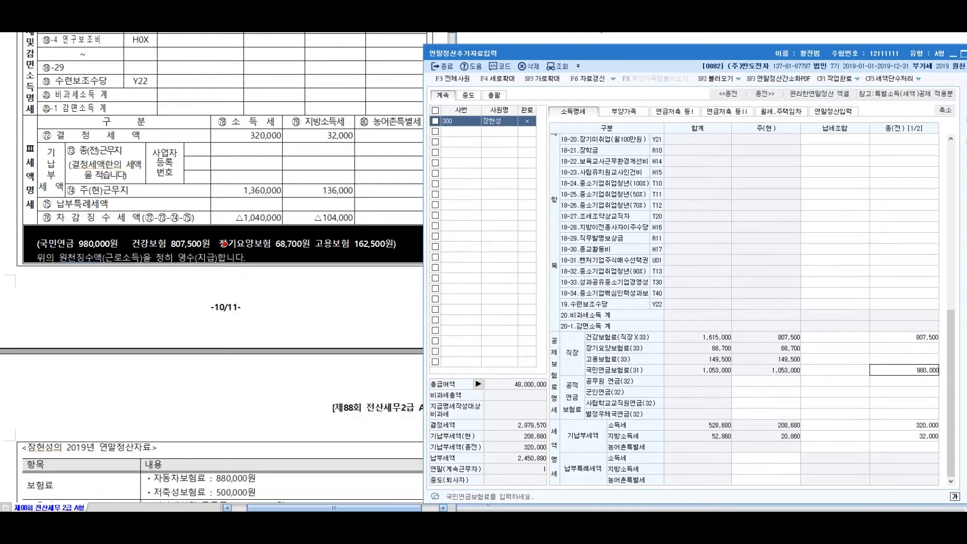
pyautogui.press('Return')
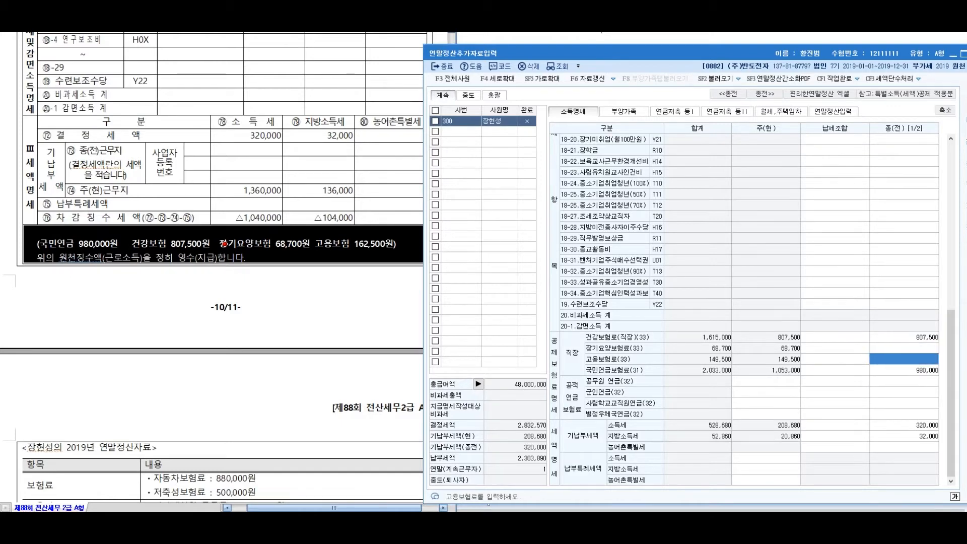
pyautogui.write('68,700')
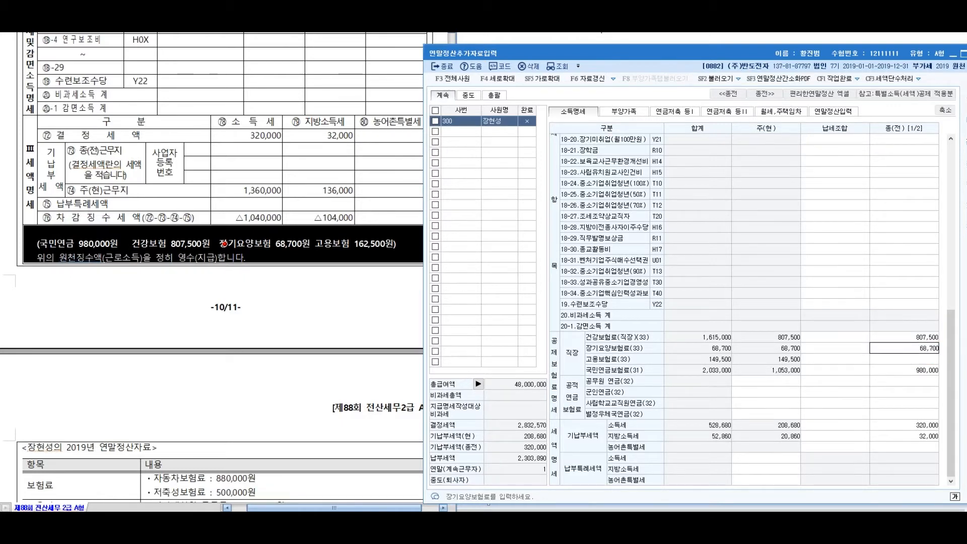
pyautogui.press('Return')
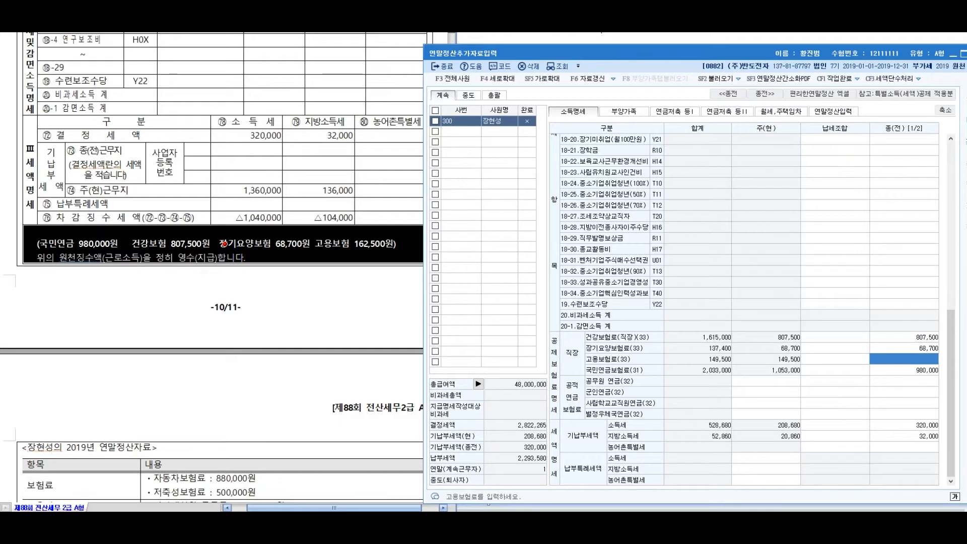
pyautogui.write('162,500')
pyautogui.press('Return')
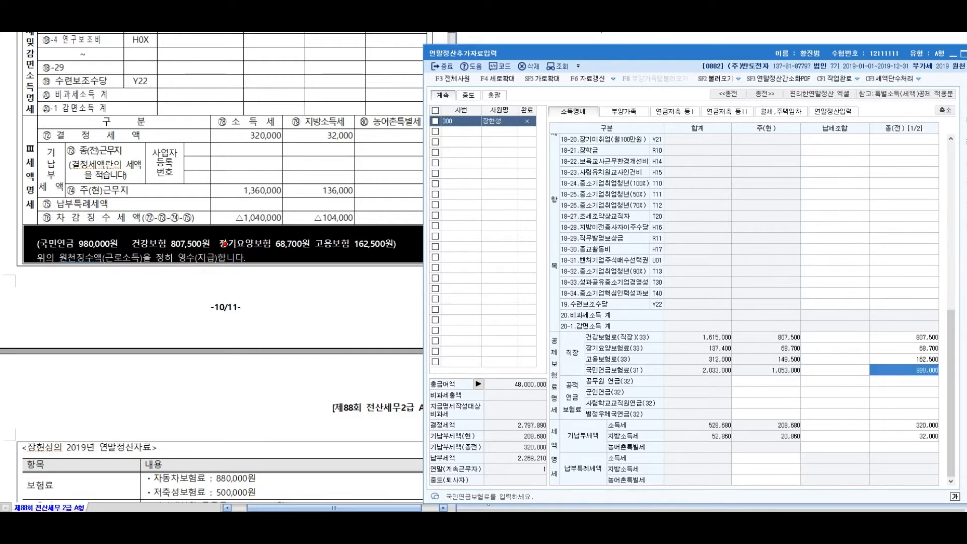
pyautogui.press('Return')
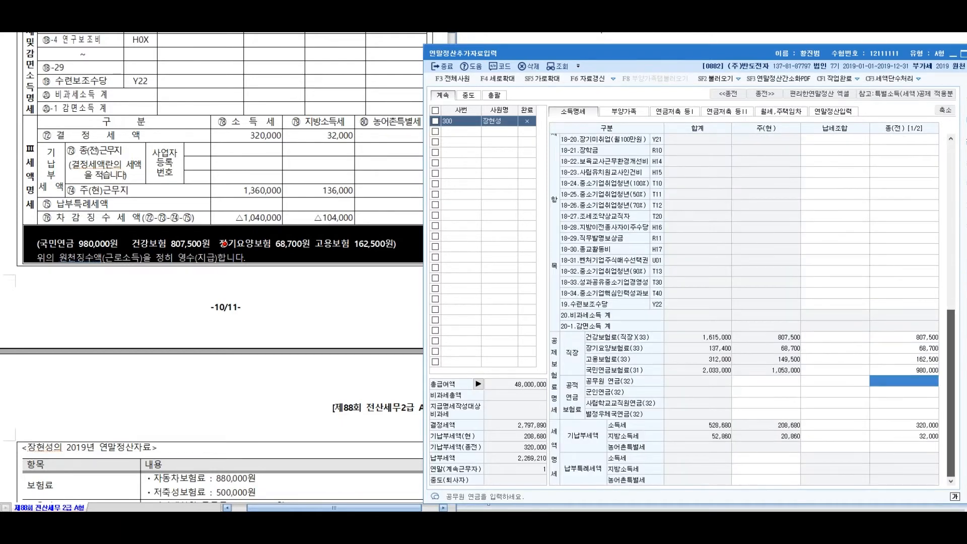
# Check the 48,000,000 total salary breakdown, then scroll the exam paper to the 연말정산자료 table
pyautogui.click(224, 244)
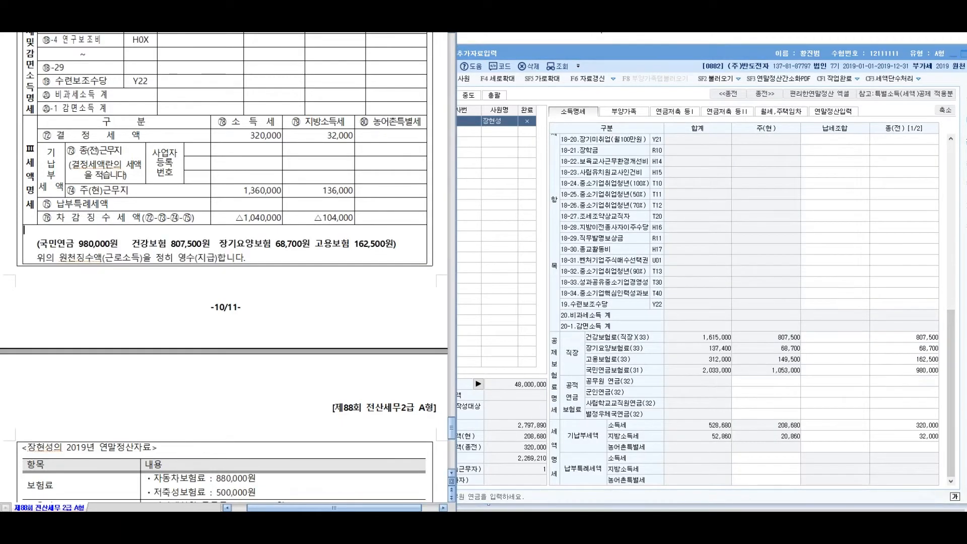
pyautogui.scroll(10, 226, 267)
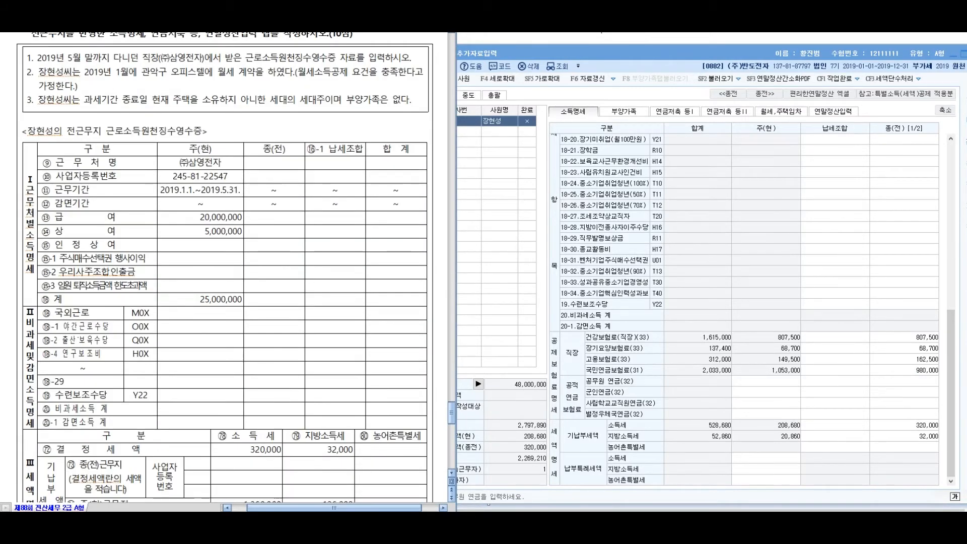
pyautogui.click(834, 271)
pyautogui.scroll(10, 835, 271)
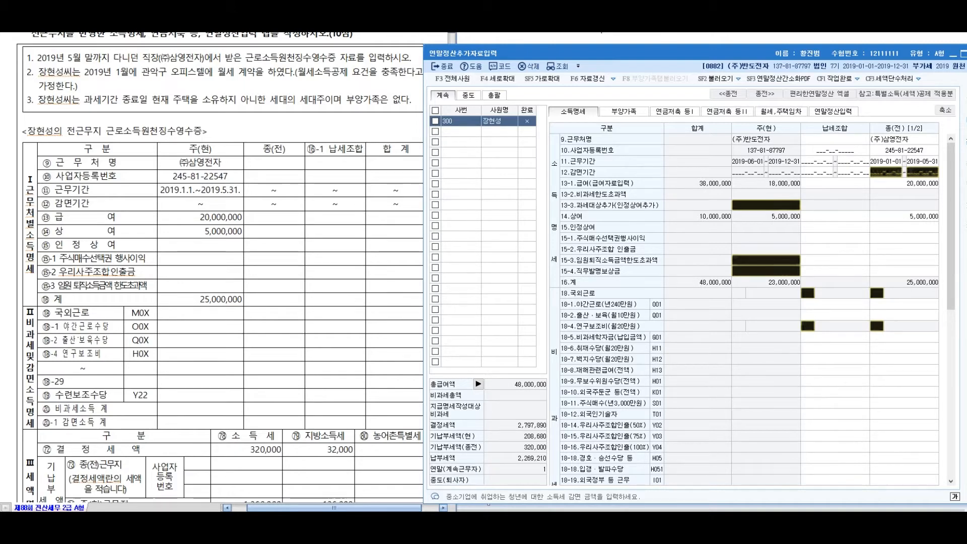
pyautogui.click(478, 384)
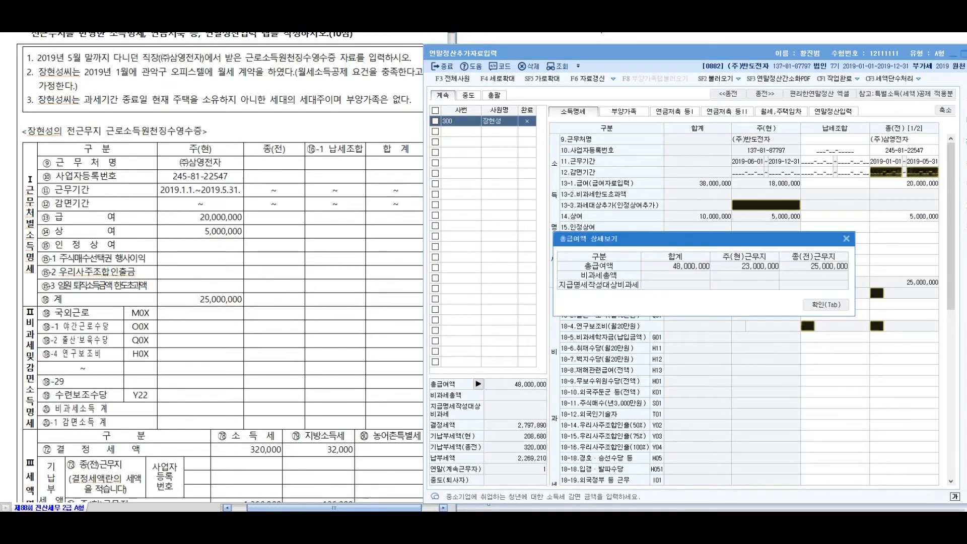
pyautogui.moveTo(643, 239); pyautogui.dragTo(634, 270)
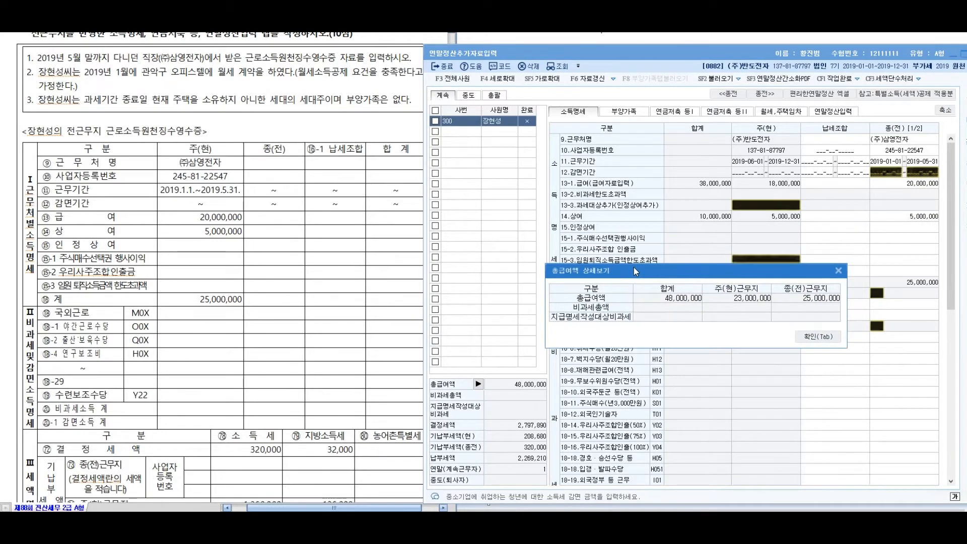
pyautogui.click(818, 337)
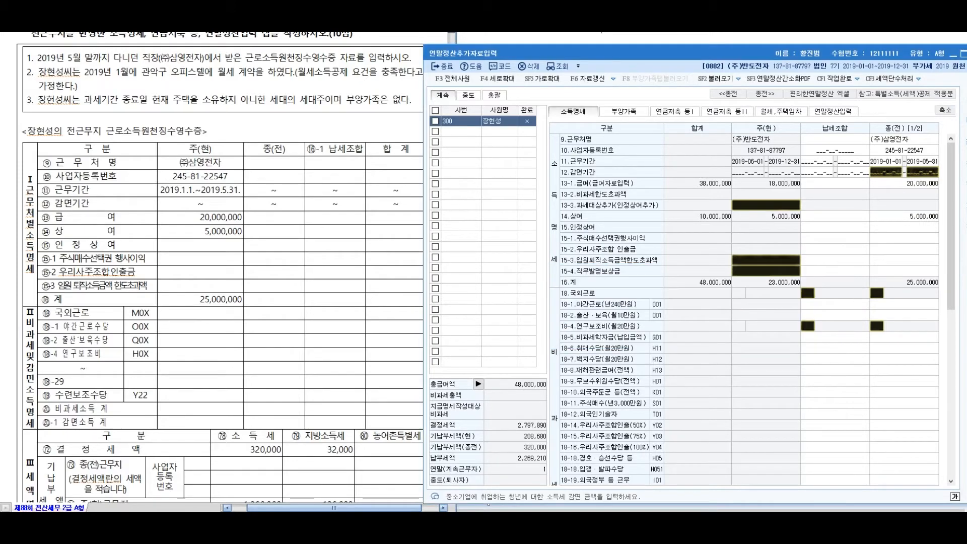
pyautogui.scroll(-15, 227, 267)
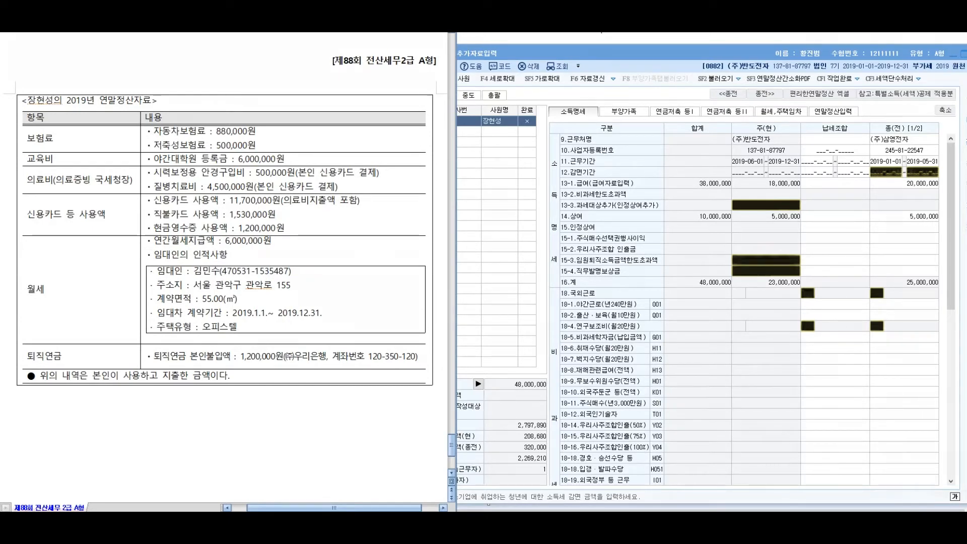
pyautogui.click(833, 111)
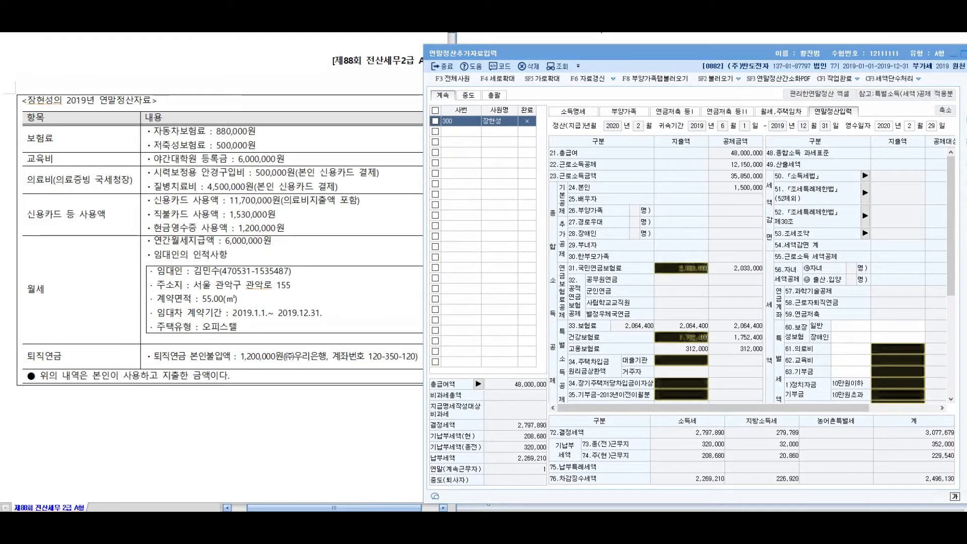
pyautogui.moveTo(39, 104); pyautogui.dragTo(15, 129)
pyautogui.moveTo(67, 103)
pyautogui.mouseDown()
pyautogui.moveTo(150, 56)
pyautogui.moveTo(172, 89)
pyautogui.mouseUp()
pyautogui.moveTo(177, 80)
pyautogui.mouseDown()
pyautogui.moveTo(189, 94)
pyautogui.moveTo(196, 70)
pyautogui.mouseUp()
pyautogui.moveTo(205, 58); pyautogui.dragTo(206, 88)
pyautogui.moveTo(197, 89); pyautogui.dragTo(225, 100)
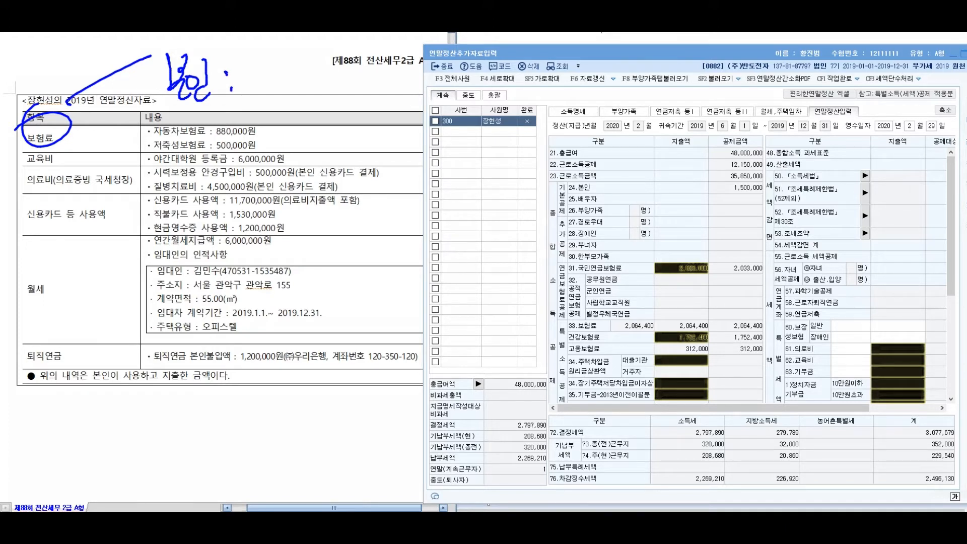
pyautogui.moveTo(144, 45); pyautogui.dragTo(272, 110)
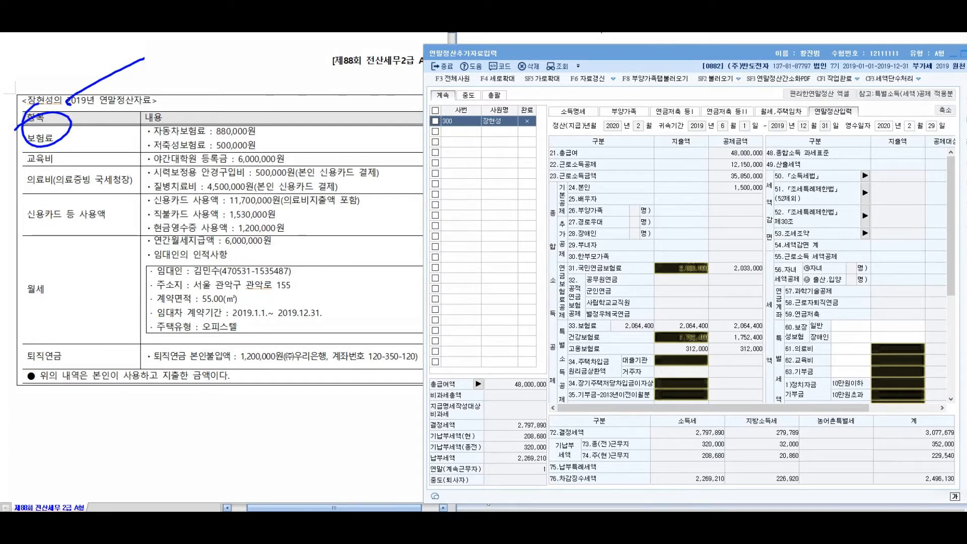
pyautogui.moveTo(132, 61); pyautogui.dragTo(172, 104)
pyautogui.moveTo(176, 83); pyautogui.dragTo(200, 82)
pyautogui.moveTo(218, 63)
pyautogui.mouseDown()
pyautogui.moveTo(218, 107)
pyautogui.moveTo(236, 79)
pyautogui.mouseUp()
pyautogui.moveTo(257, 97); pyautogui.dragTo(258, 102)
pyautogui.moveTo(303, 67); pyautogui.dragTo(289, 94)
pyautogui.moveTo(297, 82); pyautogui.dragTo(306, 94)
pyautogui.moveTo(309, 76); pyautogui.dragTo(318, 87)
pyautogui.moveTo(318, 92)
pyautogui.mouseDown()
pyautogui.moveTo(322, 120)
pyautogui.moveTo(342, 84)
pyautogui.mouseUp()
pyautogui.moveTo(291, 104); pyautogui.dragTo(308, 100)
pyautogui.moveTo(415, 77); pyautogui.dragTo(415, 93)
pyautogui.moveTo(429, 69); pyautogui.dragTo(435, 81)
pyautogui.moveTo(426, 82)
pyautogui.mouseDown()
pyautogui.moveTo(418, 104)
pyautogui.moveTo(445, 107)
pyautogui.mouseUp()
pyautogui.moveTo(455, 80)
pyautogui.mouseDown()
pyautogui.moveTo(475, 92)
pyautogui.moveTo(527, 89)
pyautogui.mouseUp()
pyautogui.moveTo(510, 105); pyautogui.dragTo(532, 113)
pyautogui.moveTo(537, 77); pyautogui.dragTo(546, 100)
pyautogui.moveTo(547, 84)
pyautogui.mouseDown()
pyautogui.moveTo(560, 106)
pyautogui.moveTo(579, 106)
pyautogui.mouseUp()
pyautogui.moveTo(618, 77); pyautogui.dragTo(630, 89)
pyautogui.moveTo(607, 99); pyautogui.dragTo(632, 93)
pyautogui.moveTo(624, 97)
pyautogui.mouseDown()
pyautogui.moveTo(626, 108)
pyautogui.moveTo(714, 104)
pyautogui.moveTo(781, 80)
pyautogui.mouseUp()
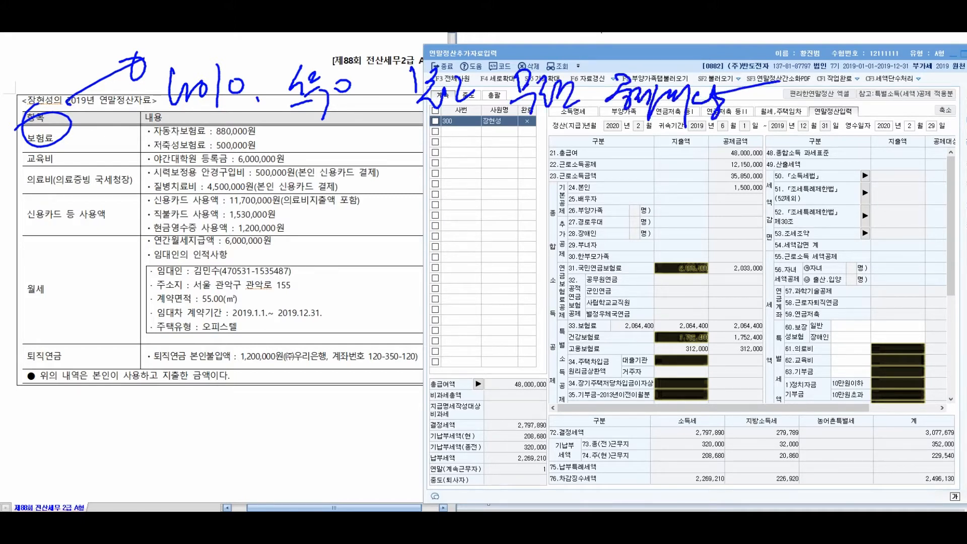
pyautogui.moveTo(426, 116); pyautogui.dragTo(730, 144)
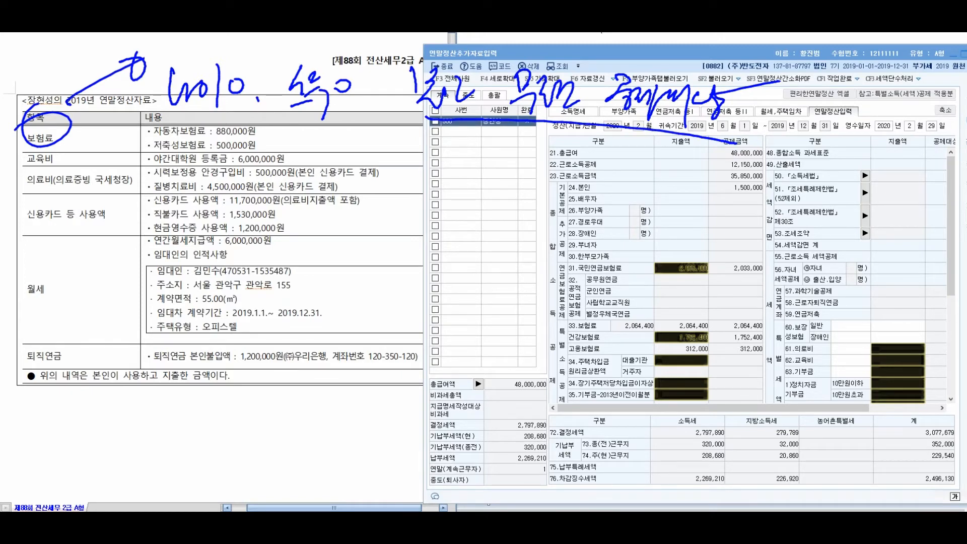
pyautogui.moveTo(93, 147); pyautogui.dragTo(129, 134)
pyautogui.moveTo(115, 177); pyautogui.dragTo(151, 157)
pyautogui.moveTo(98, 214); pyautogui.dragTo(141, 200)
pyautogui.moveTo(63, 264); pyautogui.dragTo(110, 251)
pyautogui.moveTo(80, 349); pyautogui.dragTo(149, 312)
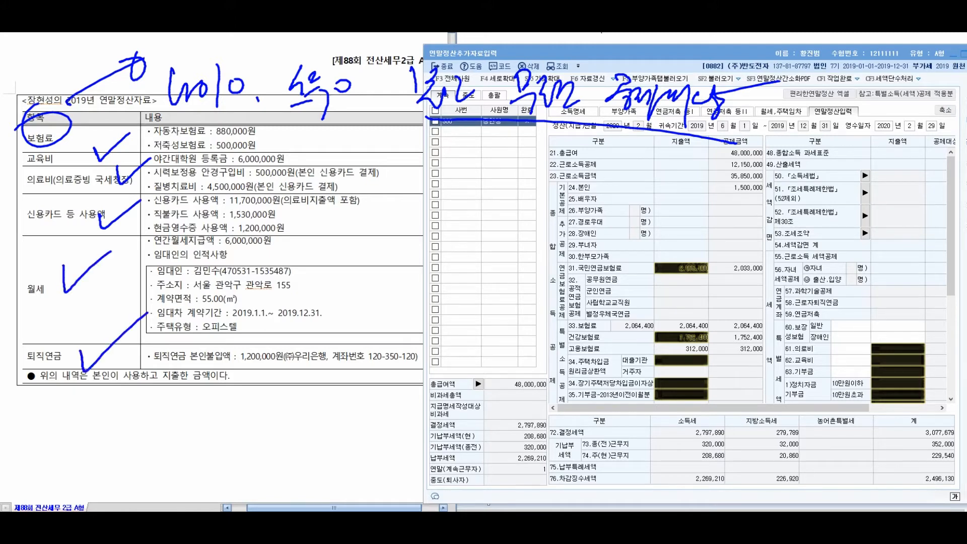
pyautogui.moveTo(127, 409)
pyautogui.mouseDown()
pyautogui.moveTo(169, 433)
pyautogui.moveTo(282, 368)
pyautogui.mouseUp()
pyautogui.moveTo(90, 442)
pyautogui.mouseDown()
pyautogui.moveTo(43, 395)
pyautogui.moveTo(61, 382)
pyautogui.mouseUp()
pyautogui.moveTo(310, 389); pyautogui.dragTo(471, 377)
pyautogui.moveTo(385, 398)
pyautogui.mouseDown()
pyautogui.moveTo(402, 438)
pyautogui.moveTo(426, 413)
pyautogui.moveTo(458, 418)
pyautogui.moveTo(421, 328)
pyautogui.moveTo(390, 348)
pyautogui.mouseUp()
pyautogui.moveTo(316, 227); pyautogui.dragTo(330, 325)
pyautogui.moveTo(351, 259)
pyautogui.mouseDown()
pyautogui.moveTo(367, 295)
pyautogui.moveTo(382, 269)
pyautogui.moveTo(410, 286)
pyautogui.mouseUp()
pyautogui.moveTo(403, 235)
pyautogui.mouseDown()
pyautogui.moveTo(352, 297)
pyautogui.moveTo(248, 268)
pyautogui.moveTo(281, 266)
pyautogui.mouseUp()
pyautogui.moveTo(373, 189); pyautogui.dragTo(368, 250)
pyautogui.moveTo(418, 191); pyautogui.dragTo(416, 218)
pyautogui.moveTo(424, 194); pyautogui.dragTo(444, 222)
pyautogui.moveTo(456, 190)
pyautogui.mouseDown()
pyautogui.moveTo(460, 210)
pyautogui.moveTo(446, 182)
pyautogui.mouseUp()
pyautogui.moveTo(361, 203)
pyautogui.mouseDown()
pyautogui.moveTo(304, 213)
pyautogui.moveTo(327, 226)
pyautogui.mouseUp()
pyautogui.moveTo(361, 149); pyautogui.dragTo(362, 205)
pyautogui.moveTo(370, 165)
pyautogui.mouseDown()
pyautogui.moveTo(538, 173)
pyautogui.moveTo(527, 162)
pyautogui.mouseUp()
pyautogui.moveTo(558, 159); pyautogui.dragTo(567, 187)
pyautogui.moveTo(573, 169)
pyautogui.mouseDown()
pyautogui.moveTo(584, 181)
pyautogui.moveTo(607, 174)
pyautogui.mouseUp()
pyautogui.moveTo(567, 153); pyautogui.dragTo(569, 152)
pyautogui.moveTo(378, 178); pyautogui.dragTo(285, 192)
pyautogui.moveTo(297, 180)
pyautogui.mouseDown()
pyautogui.moveTo(280, 192)
pyautogui.moveTo(301, 197)
pyautogui.mouseUp()
pyautogui.moveTo(292, 137); pyautogui.dragTo(297, 147)
pyautogui.moveTo(308, 146)
pyautogui.mouseDown()
pyautogui.moveTo(307, 170)
pyautogui.moveTo(323, 164)
pyautogui.mouseUp()
pyautogui.moveTo(323, 154); pyautogui.dragTo(347, 168)
pyautogui.moveTo(351, 149); pyautogui.dragTo(369, 151)
pyautogui.moveTo(154, 146); pyautogui.dragTo(228, 147)
pyautogui.rightClick(229, 147)
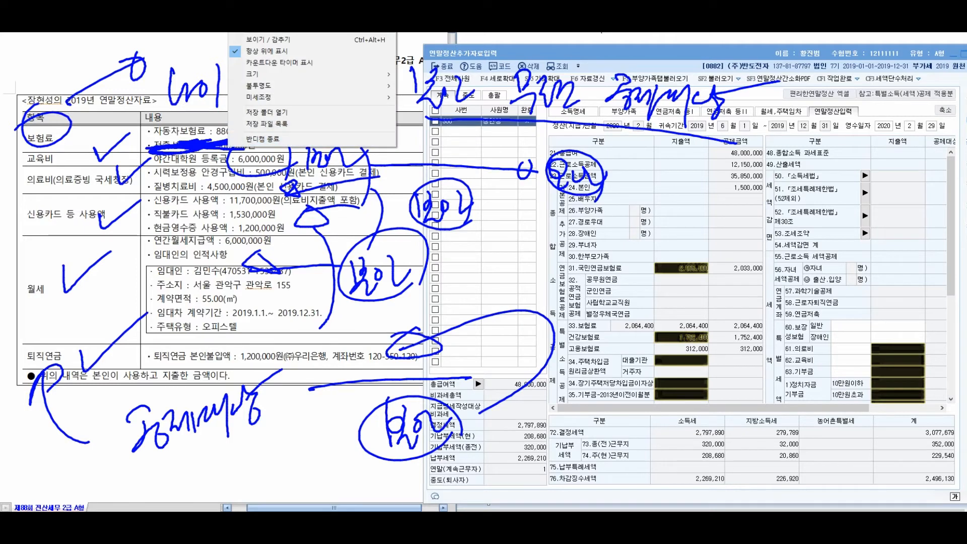
pyautogui.press('Escape')
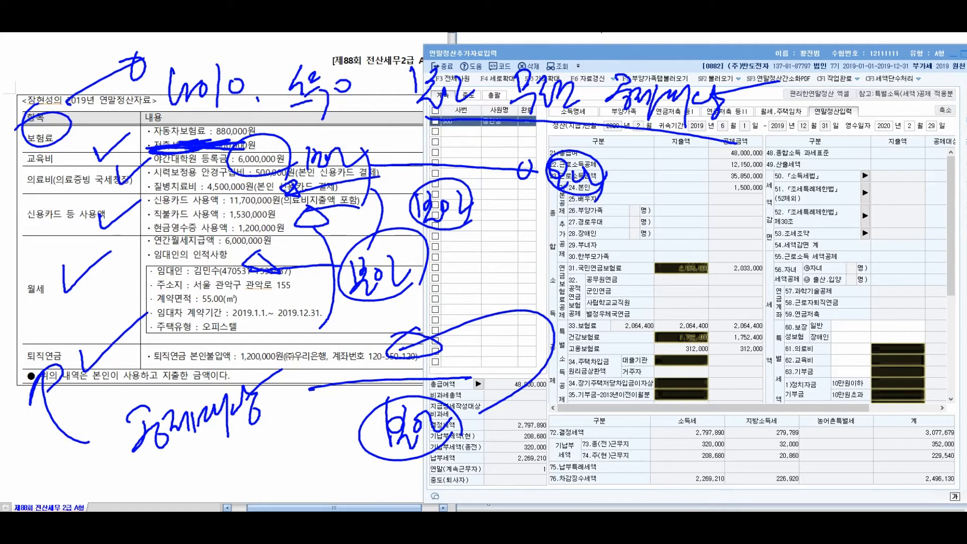
pyautogui.press('Escape')
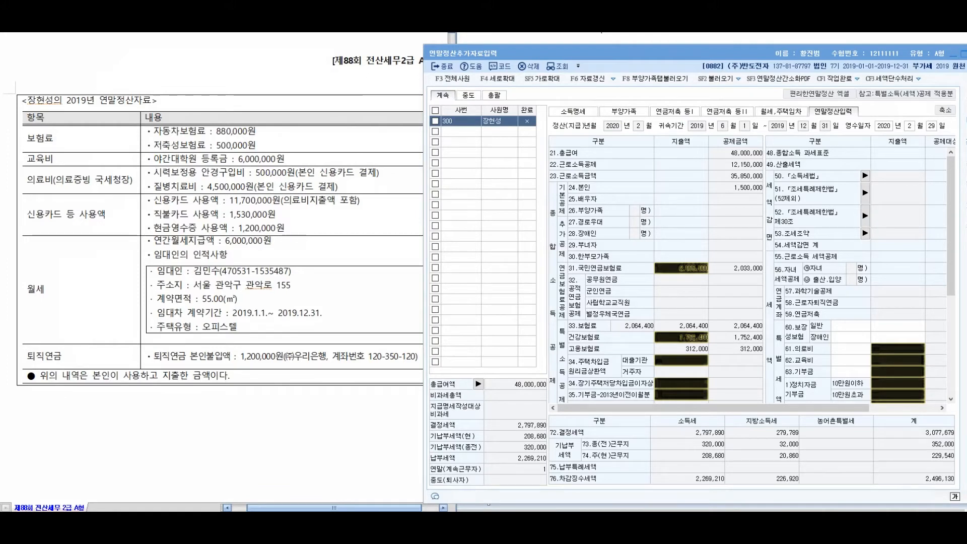
pyautogui.moveTo(265, 72); pyautogui.dragTo(269, 96)
pyautogui.moveTo(280, 69); pyautogui.dragTo(284, 90)
pyautogui.moveTo(268, 90)
pyautogui.mouseDown()
pyautogui.moveTo(264, 111)
pyautogui.moveTo(293, 117)
pyautogui.mouseUp()
pyautogui.moveTo(301, 87); pyautogui.dragTo(304, 120)
pyautogui.moveTo(321, 93); pyautogui.dragTo(315, 100)
pyautogui.moveTo(320, 117); pyautogui.dragTo(322, 121)
pyautogui.moveTo(334, 88); pyautogui.dragTo(356, 109)
pyautogui.moveTo(358, 97); pyautogui.dragTo(378, 115)
pyautogui.moveTo(391, 80); pyautogui.dragTo(389, 128)
pyautogui.moveTo(395, 91)
pyautogui.mouseDown()
pyautogui.moveTo(421, 114)
pyautogui.moveTo(393, 130)
pyautogui.mouseUp()
pyautogui.moveTo(356, 132)
pyautogui.mouseDown()
pyautogui.moveTo(336, 166)
pyautogui.moveTo(362, 157)
pyautogui.mouseUp()
pyautogui.moveTo(362, 143)
pyautogui.mouseDown()
pyautogui.moveTo(385, 181)
pyautogui.moveTo(431, 185)
pyautogui.mouseUp()
pyautogui.moveTo(429, 147); pyautogui.dragTo(385, 179)
pyautogui.moveTo(490, 100); pyautogui.dragTo(479, 136)
pyautogui.moveTo(478, 135)
pyautogui.mouseDown()
pyautogui.moveTo(504, 130)
pyautogui.moveTo(499, 159)
pyautogui.mouseUp()
pyautogui.moveTo(508, 129)
pyautogui.mouseDown()
pyautogui.moveTo(525, 150)
pyautogui.moveTo(535, 138)
pyautogui.moveTo(573, 146)
pyautogui.mouseUp()
pyautogui.moveTo(586, 116); pyautogui.dragTo(603, 128)
pyautogui.moveTo(590, 137); pyautogui.dragTo(613, 133)
pyautogui.moveTo(599, 140)
pyautogui.mouseDown()
pyautogui.moveTo(598, 150)
pyautogui.moveTo(633, 147)
pyautogui.moveTo(667, 165)
pyautogui.mouseUp()
pyautogui.moveTo(678, 126)
pyautogui.mouseDown()
pyautogui.moveTo(709, 114)
pyautogui.moveTo(698, 154)
pyautogui.mouseUp()
pyautogui.moveTo(452, 214); pyautogui.dragTo(457, 250)
pyautogui.moveTo(461, 226); pyautogui.dragTo(477, 274)
pyautogui.moveTo(477, 240); pyautogui.dragTo(473, 293)
pyautogui.moveTo(490, 227)
pyautogui.mouseDown()
pyautogui.moveTo(505, 255)
pyautogui.moveTo(536, 274)
pyautogui.mouseUp()
pyautogui.moveTo(538, 232)
pyautogui.mouseDown()
pyautogui.moveTo(549, 247)
pyautogui.moveTo(536, 326)
pyautogui.mouseUp()
pyautogui.moveTo(607, 233); pyautogui.dragTo(595, 264)
pyautogui.moveTo(629, 218)
pyautogui.mouseDown()
pyautogui.moveTo(637, 288)
pyautogui.moveTo(645, 243)
pyautogui.mouseUp()
pyautogui.moveTo(640, 237); pyautogui.dragTo(682, 264)
pyautogui.moveTo(684, 231)
pyautogui.mouseDown()
pyautogui.moveTo(680, 249)
pyautogui.moveTo(690, 240)
pyautogui.mouseUp()
pyautogui.moveTo(671, 250)
pyautogui.mouseDown()
pyautogui.moveTo(681, 260)
pyautogui.moveTo(717, 247)
pyautogui.moveTo(739, 292)
pyautogui.mouseUp()
pyautogui.moveTo(761, 218); pyautogui.dragTo(764, 227)
pyautogui.moveTo(755, 230)
pyautogui.mouseDown()
pyautogui.moveTo(755, 244)
pyautogui.moveTo(772, 248)
pyautogui.mouseUp()
pyautogui.moveTo(767, 241)
pyautogui.mouseDown()
pyautogui.moveTo(786, 257)
pyautogui.moveTo(806, 253)
pyautogui.mouseUp()
pyautogui.moveTo(819, 227)
pyautogui.mouseDown()
pyautogui.moveTo(830, 250)
pyautogui.moveTo(823, 288)
pyautogui.mouseUp()
pyautogui.moveTo(587, 220)
pyautogui.mouseDown()
pyautogui.moveTo(574, 263)
pyautogui.moveTo(599, 262)
pyautogui.mouseUp()
pyautogui.moveTo(609, 222); pyautogui.dragTo(584, 308)
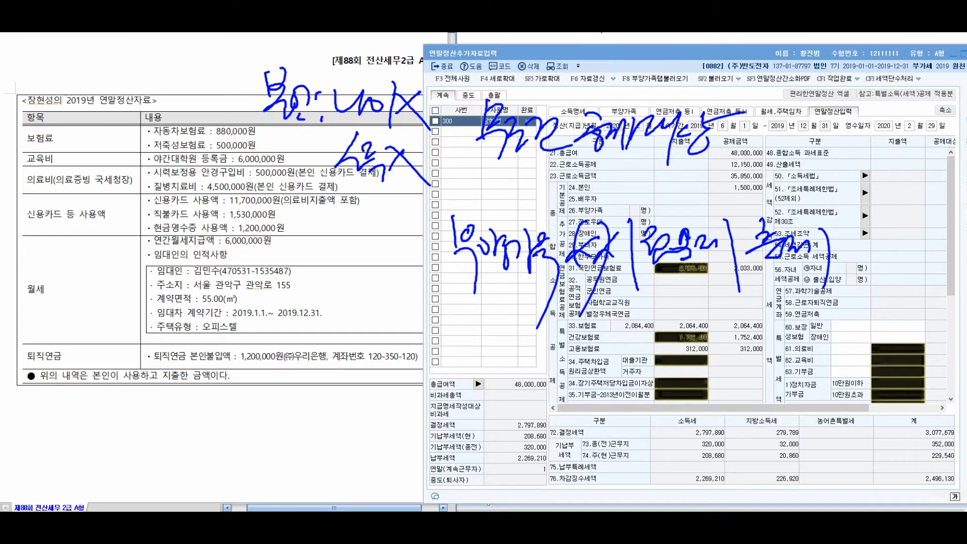
pyautogui.moveTo(151, 148); pyautogui.dragTo(201, 143)
pyautogui.moveTo(221, 144); pyautogui.dragTo(259, 145)
pyautogui.moveTo(85, 361)
pyautogui.mouseDown()
pyautogui.moveTo(87, 439)
pyautogui.moveTo(70, 454)
pyautogui.mouseUp()
pyautogui.moveTo(142, 412)
pyautogui.mouseDown()
pyautogui.moveTo(169, 444)
pyautogui.moveTo(177, 429)
pyautogui.mouseUp()
pyautogui.moveTo(179, 409); pyautogui.dragTo(216, 450)
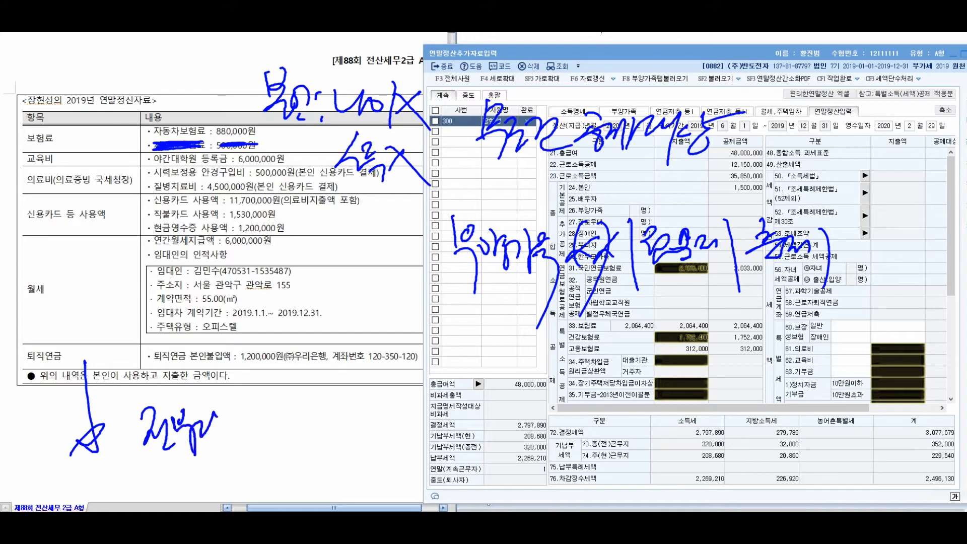
pyautogui.moveTo(214, 411); pyautogui.dragTo(264, 432)
pyautogui.moveTo(267, 396)
pyautogui.mouseDown()
pyautogui.moveTo(296, 420)
pyautogui.moveTo(293, 459)
pyautogui.mouseUp()
pyautogui.moveTo(304, 447); pyautogui.dragTo(309, 456)
pyautogui.moveTo(282, 379)
pyautogui.mouseDown()
pyautogui.moveTo(139, 471)
pyautogui.moveTo(297, 376)
pyautogui.mouseUp()
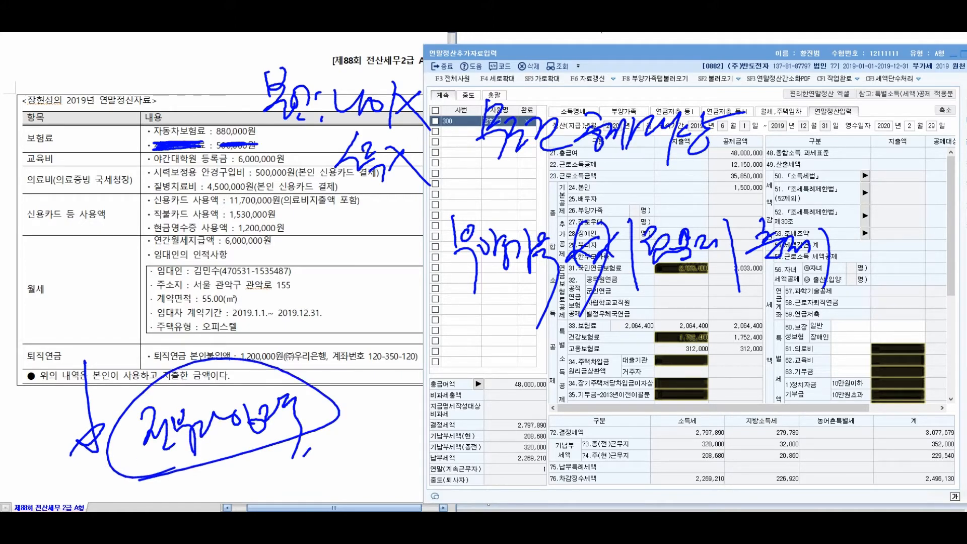
pyautogui.press('Escape')
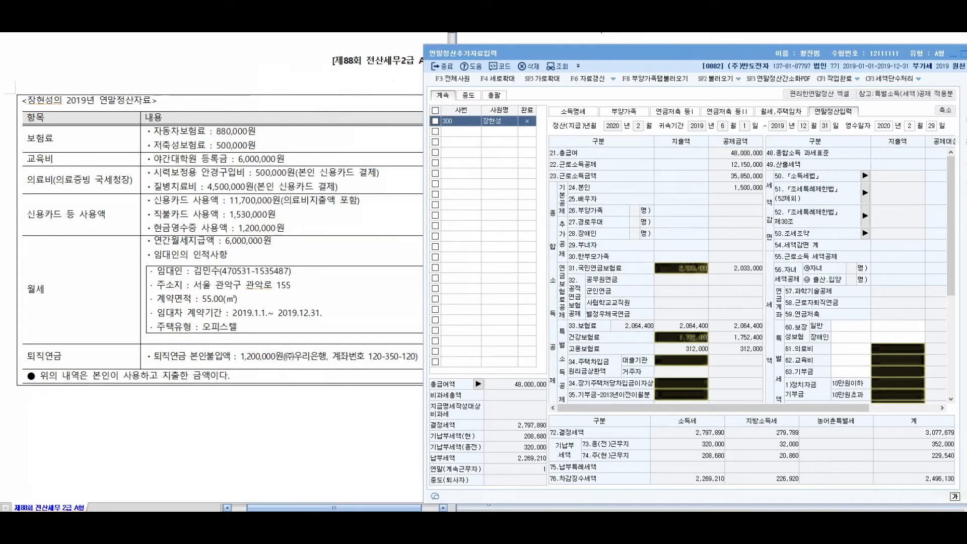
# Enter 880,000 as the general protective insurance expense
pyautogui.click(154, 131)
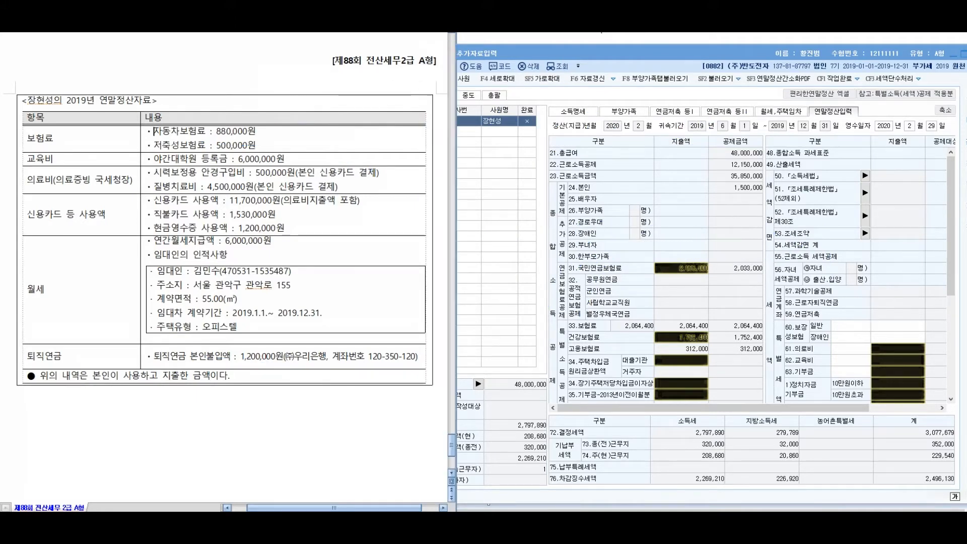
pyautogui.moveTo(154, 146); pyautogui.dragTo(256, 145)
pyautogui.click(851, 326)
pyautogui.click(897, 326)
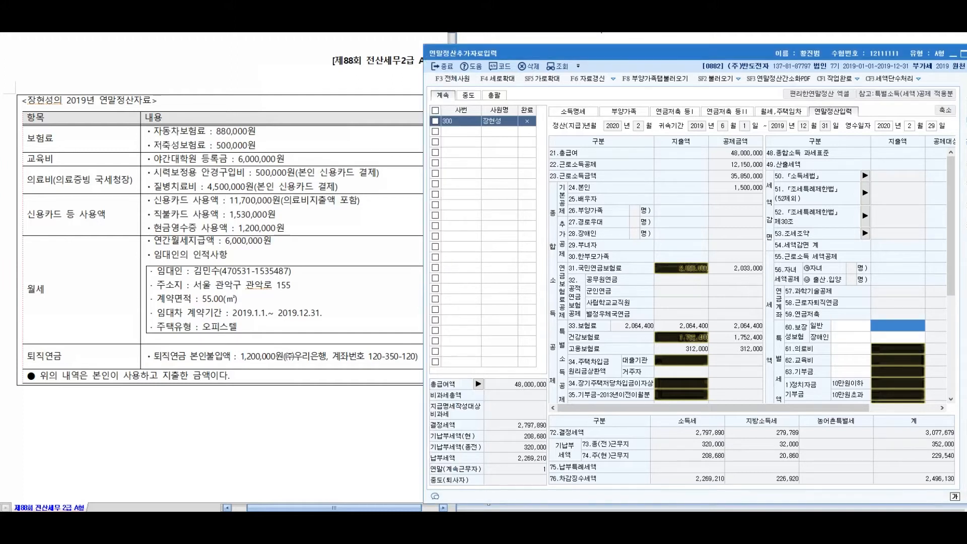
pyautogui.write('880000')
pyautogui.press('Return')
# Record 6,000,000 of the employee's own graduate tuition under 62.교육비 본인(전액)
pyautogui.moveTo(153, 159); pyautogui.dragTo(285, 159)
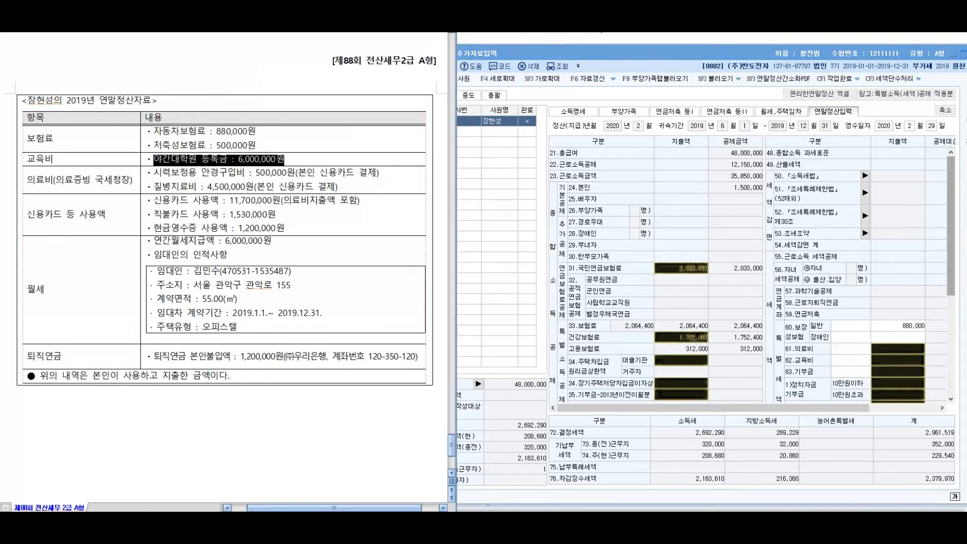
pyautogui.moveTo(951, 225); pyautogui.dragTo(951, 271)
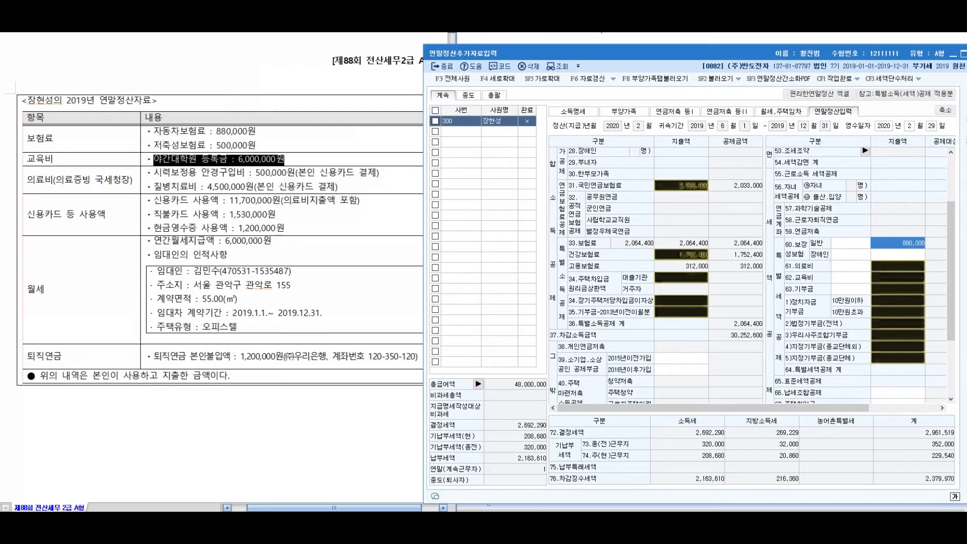
pyautogui.doubleClick(898, 277)
pyautogui.click(691, 276)
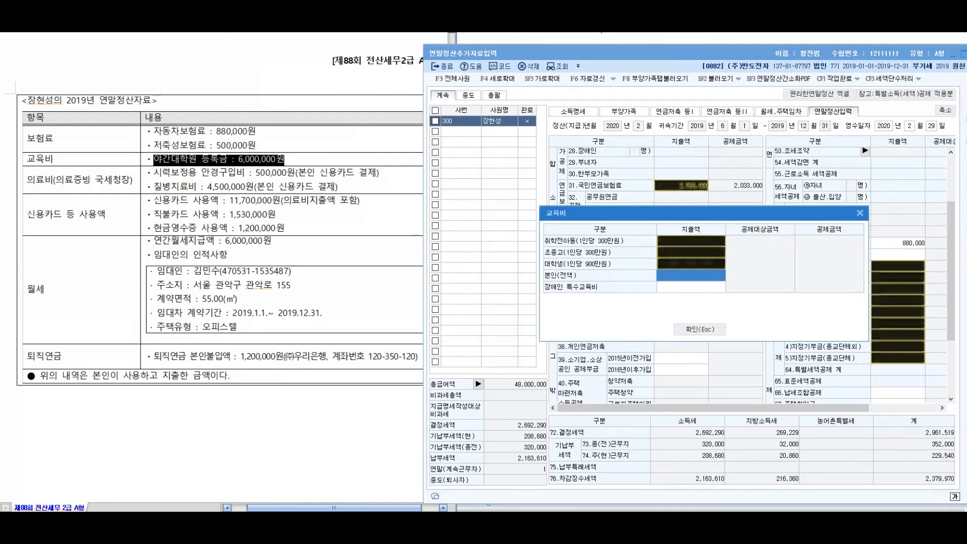
pyautogui.write('6000000')
pyautogui.press('Return')
pyautogui.press('Escape')
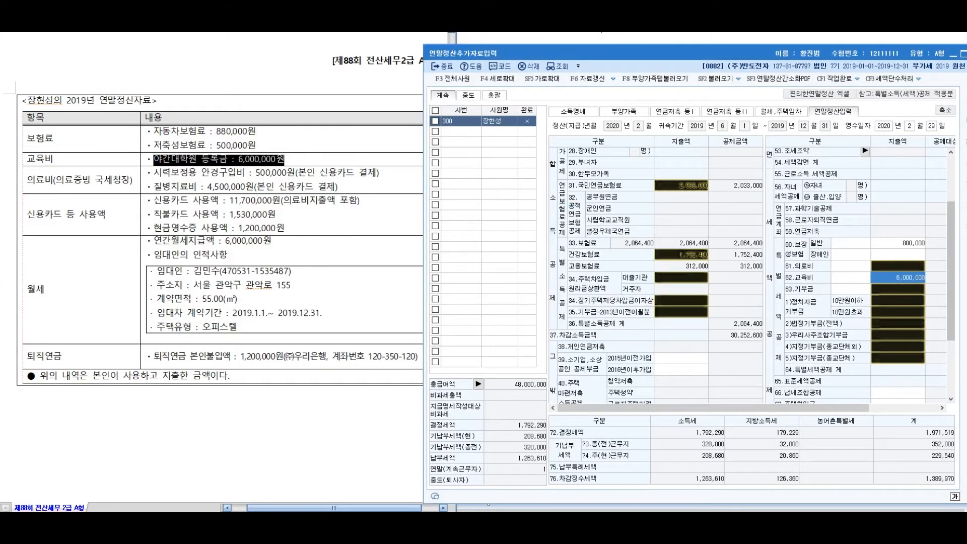
pyautogui.moveTo(154, 174); pyautogui.dragTo(337, 187)
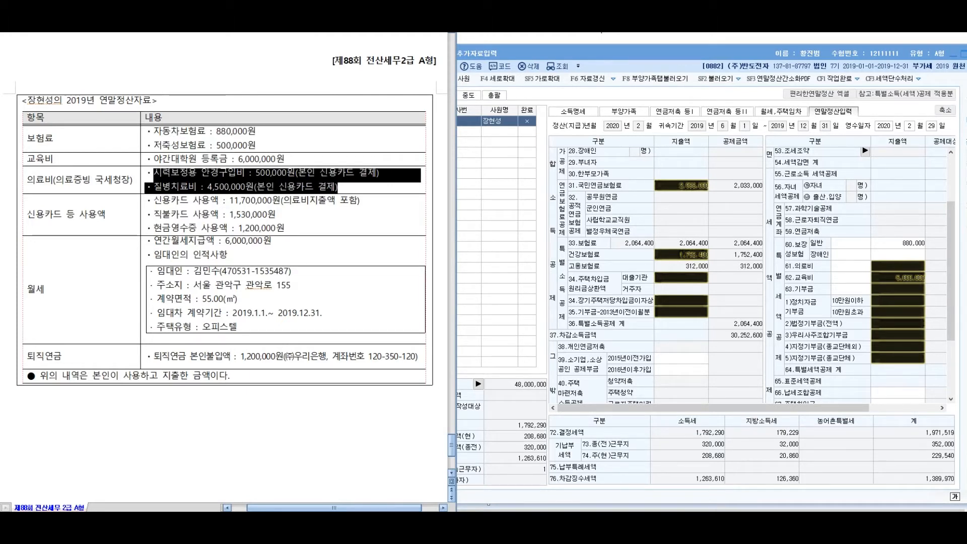
# Enter 5,000,000 in the 61.의료비 본인,65세 이상자 expense row
pyautogui.click(898, 277)
pyautogui.press('Up')
pyautogui.press('Return')
pyautogui.moveTo(611, 217); pyautogui.dragTo(557, 261)
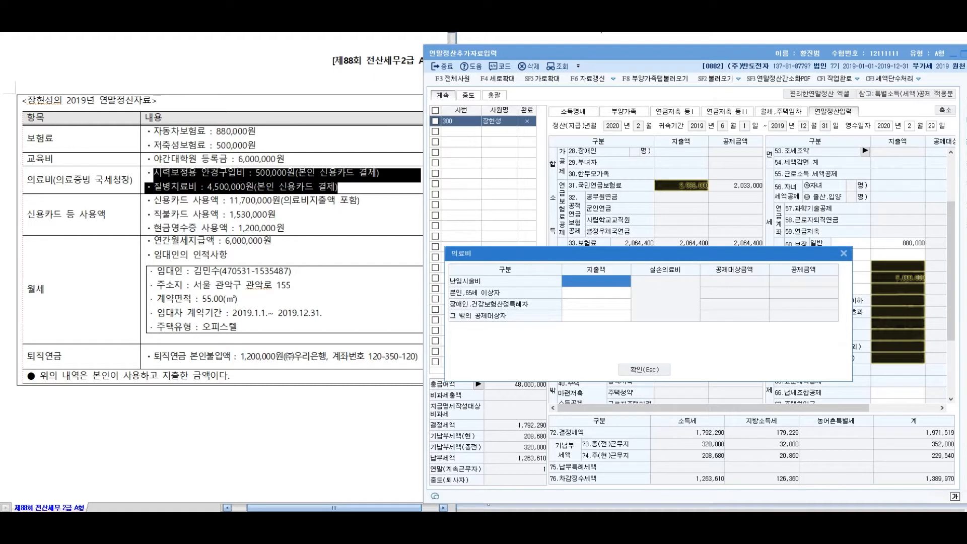
pyautogui.click(596, 292)
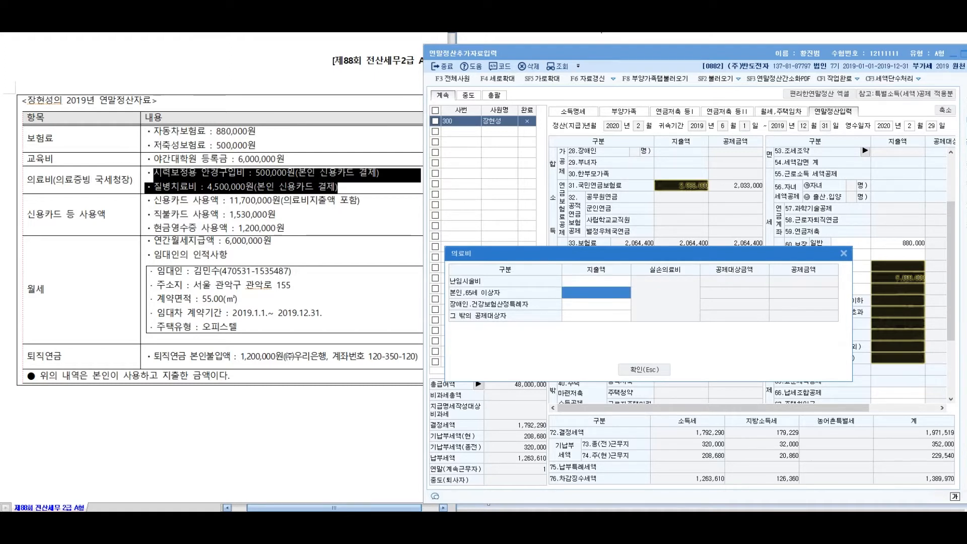
pyautogui.write('5000000')
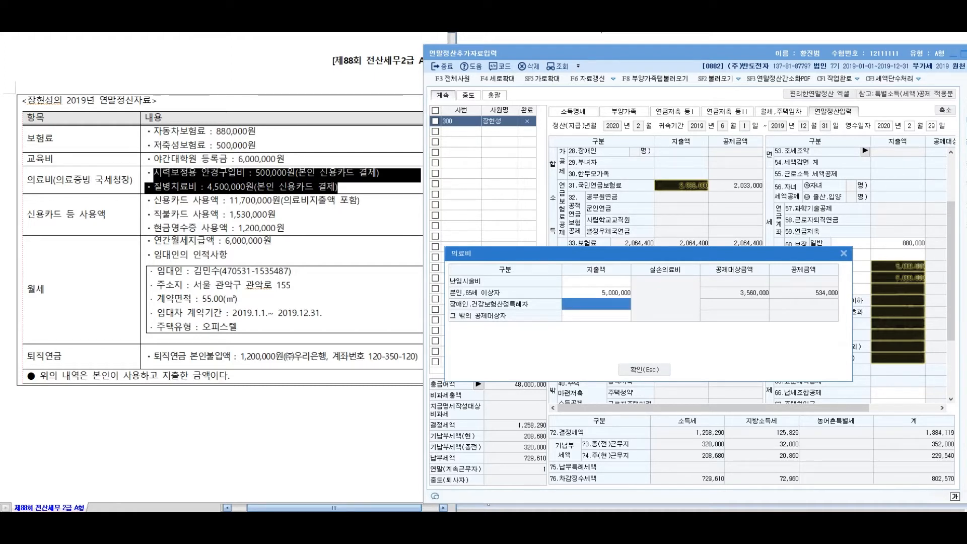
pyautogui.press('Escape')
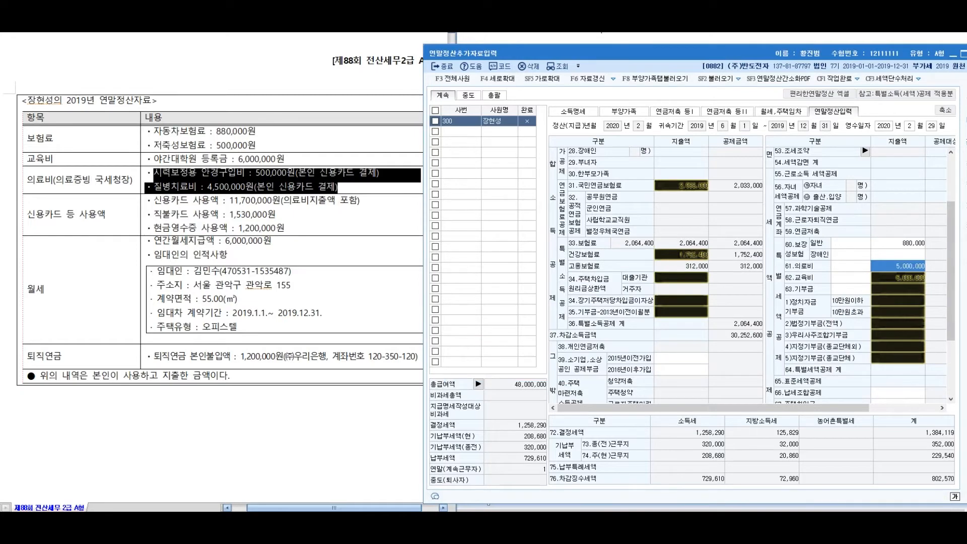
pyautogui.hotkey('alt', 'Tab')
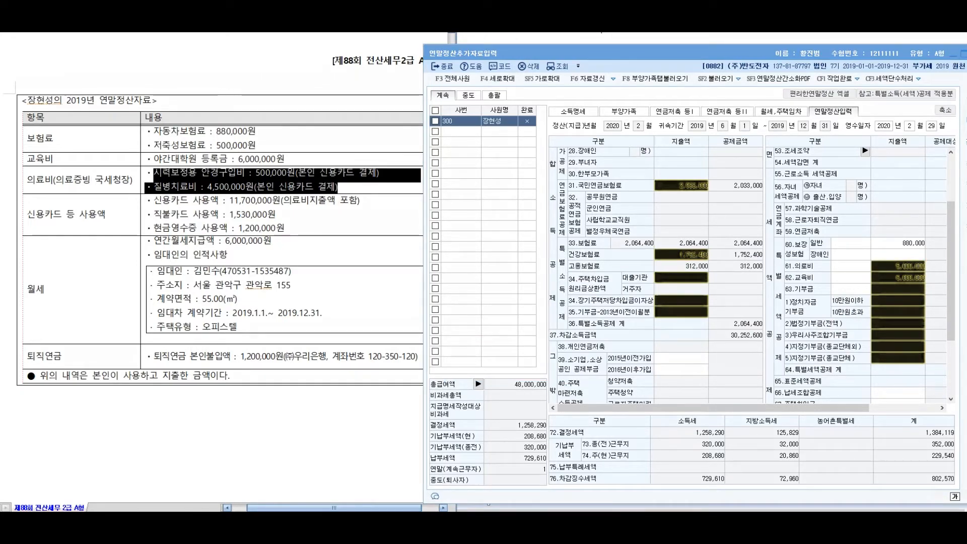
pyautogui.moveTo(265, 223); pyautogui.dragTo(286, 242)
pyautogui.moveTo(320, 199)
pyautogui.mouseDown()
pyautogui.moveTo(305, 226)
pyautogui.moveTo(317, 201)
pyautogui.mouseUp()
pyautogui.moveTo(348, 193)
pyautogui.mouseDown()
pyautogui.moveTo(359, 241)
pyautogui.moveTo(400, 219)
pyautogui.moveTo(434, 267)
pyautogui.mouseUp()
pyautogui.moveTo(444, 206); pyautogui.dragTo(461, 236)
pyautogui.moveTo(466, 204)
pyautogui.mouseDown()
pyautogui.moveTo(479, 242)
pyautogui.moveTo(506, 237)
pyautogui.mouseUp()
pyautogui.moveTo(487, 222)
pyautogui.mouseDown()
pyautogui.moveTo(524, 202)
pyautogui.moveTo(510, 330)
pyautogui.mouseUp()
pyautogui.moveTo(369, 314); pyautogui.dragTo(377, 320)
pyautogui.moveTo(376, 343); pyautogui.dragTo(383, 356)
pyautogui.moveTo(417, 304); pyautogui.dragTo(421, 363)
pyautogui.moveTo(445, 327)
pyautogui.mouseDown()
pyautogui.moveTo(559, 327)
pyautogui.moveTo(579, 337)
pyautogui.mouseUp()
pyautogui.moveTo(590, 306)
pyautogui.mouseDown()
pyautogui.moveTo(601, 339)
pyautogui.moveTo(621, 346)
pyautogui.moveTo(646, 332)
pyautogui.mouseUp()
pyautogui.moveTo(665, 307)
pyautogui.mouseDown()
pyautogui.moveTo(664, 395)
pyautogui.moveTo(703, 347)
pyautogui.mouseUp()
pyautogui.moveTo(705, 311); pyautogui.dragTo(733, 335)
pyautogui.moveTo(743, 300); pyautogui.dragTo(744, 363)
pyautogui.moveTo(363, 152)
pyautogui.mouseDown()
pyautogui.moveTo(422, 133)
pyautogui.moveTo(398, 166)
pyautogui.moveTo(454, 121)
pyautogui.mouseUp()
pyautogui.moveTo(436, 168); pyautogui.dragTo(471, 107)
pyautogui.moveTo(360, 387); pyautogui.dragTo(801, 380)
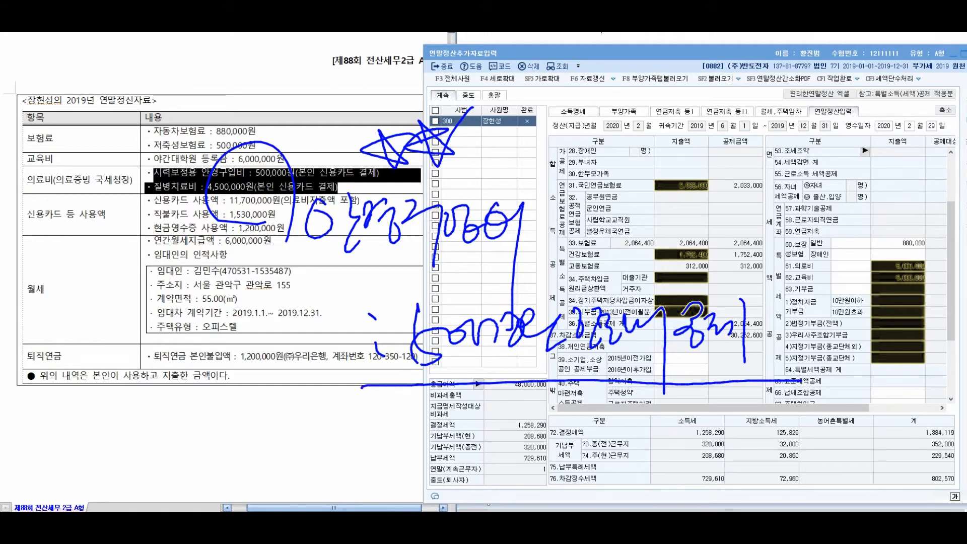
pyautogui.press('Escape')
# Open the credit card deduction breakdown and mark the 12,000,000 minimum spending threshold
pyautogui.click(898, 266)
pyautogui.scroll(-3, 898, 266)
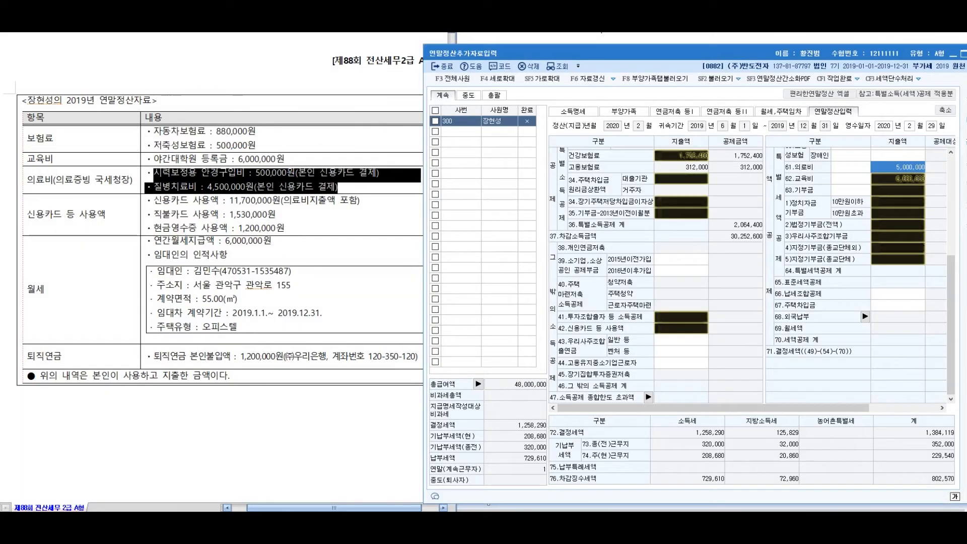
pyautogui.doubleClick(681, 328)
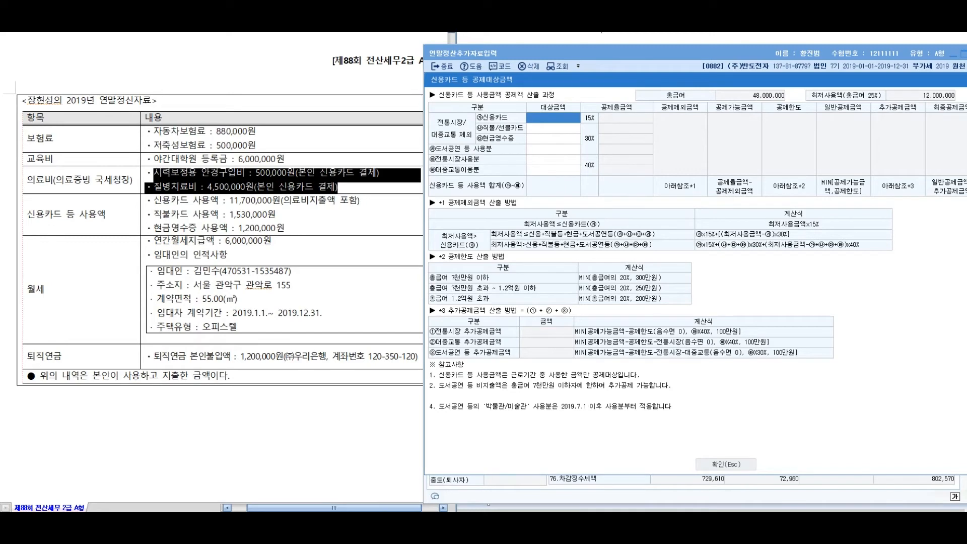
pyautogui.hotkey('ctrl', '2')
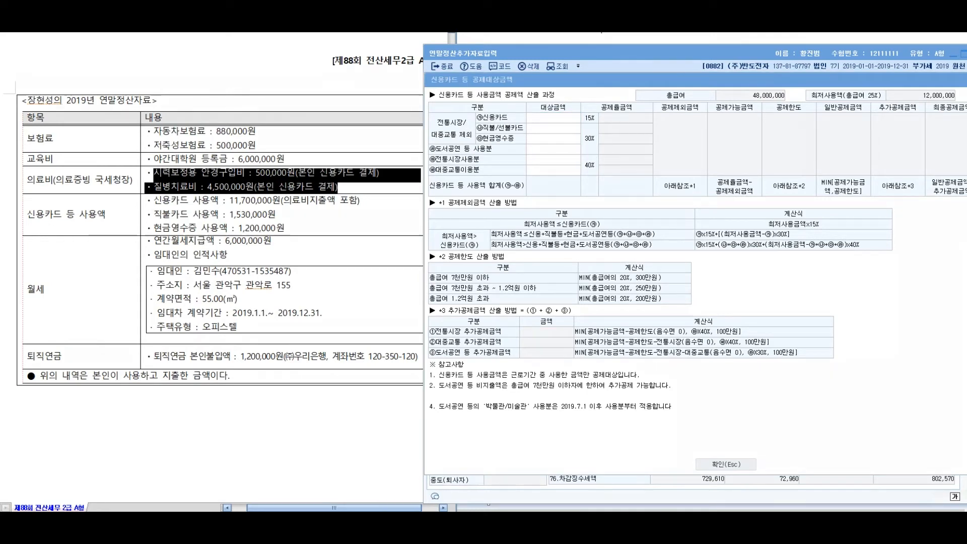
pyautogui.moveTo(955, 75)
pyautogui.mouseDown()
pyautogui.moveTo(938, 63)
pyautogui.moveTo(931, 78)
pyautogui.mouseUp()
pyautogui.moveTo(768, 76)
pyautogui.mouseDown()
pyautogui.moveTo(831, 71)
pyautogui.moveTo(832, 81)
pyautogui.mouseUp()
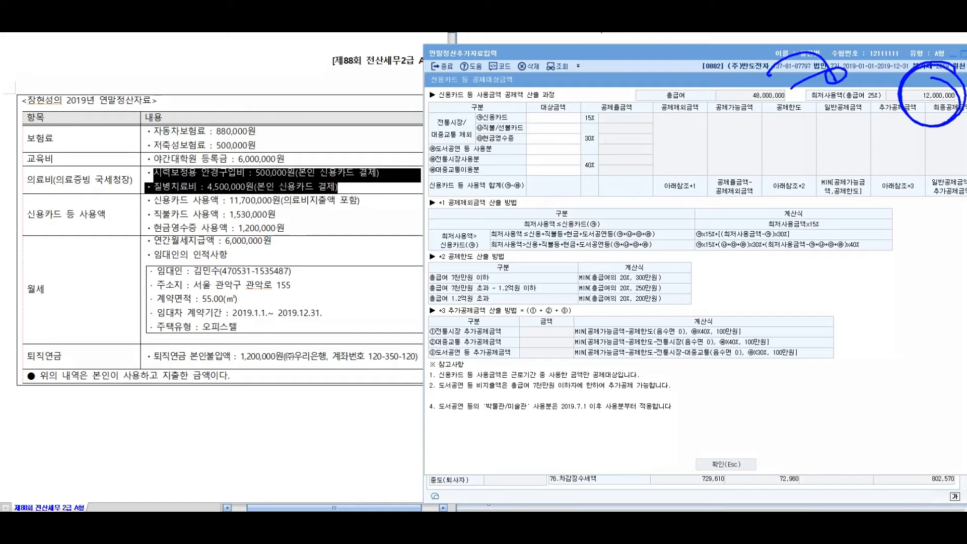
pyautogui.click(553, 118)
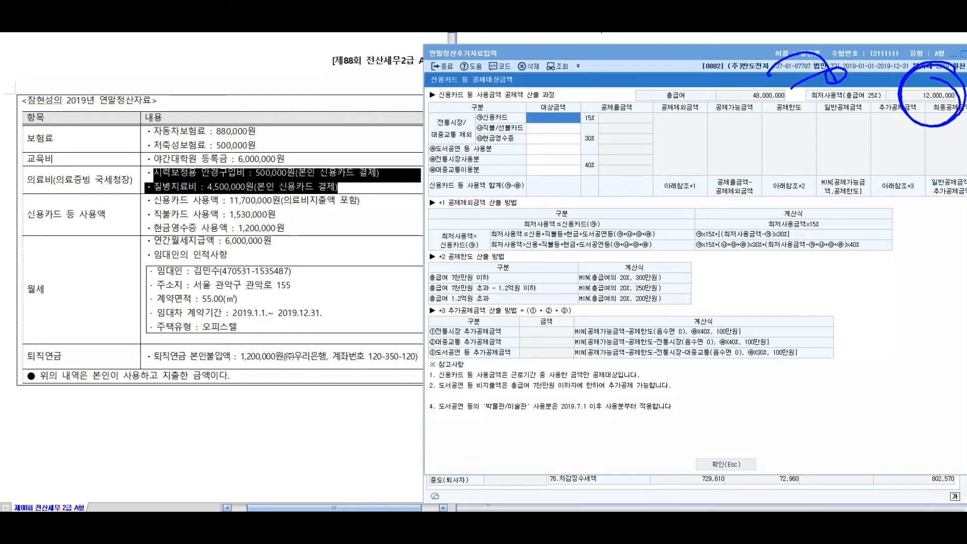
pyautogui.click(277, 215)
pyautogui.moveTo(142, 377); pyautogui.dragTo(149, 376)
pyautogui.moveTo(147, 201); pyautogui.dragTo(285, 228)
pyautogui.click(554, 117)
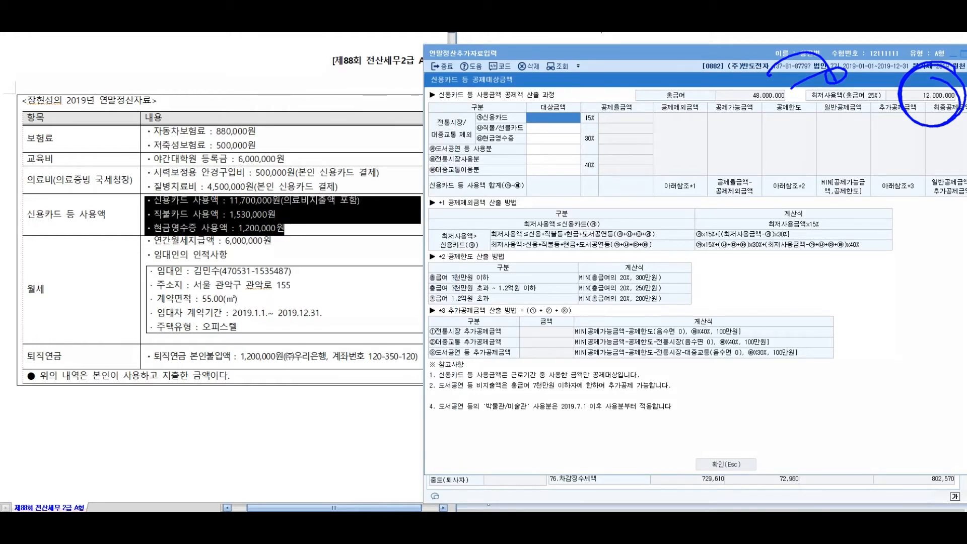
# Enter credit card 11,700,000, debit card 1,530,000 and cash receipts 1,200,000, then close the breakdown
pyautogui.write('11700000')
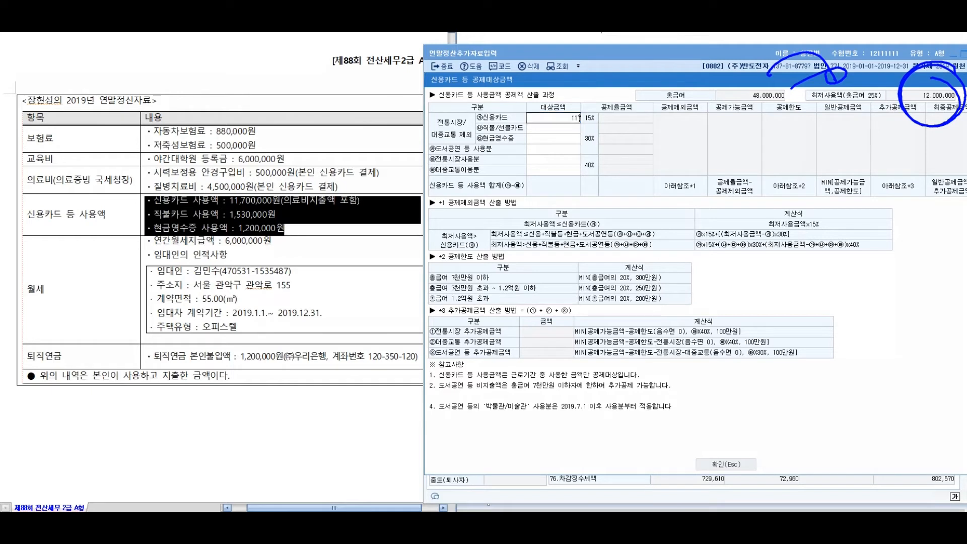
pyautogui.press('Return')
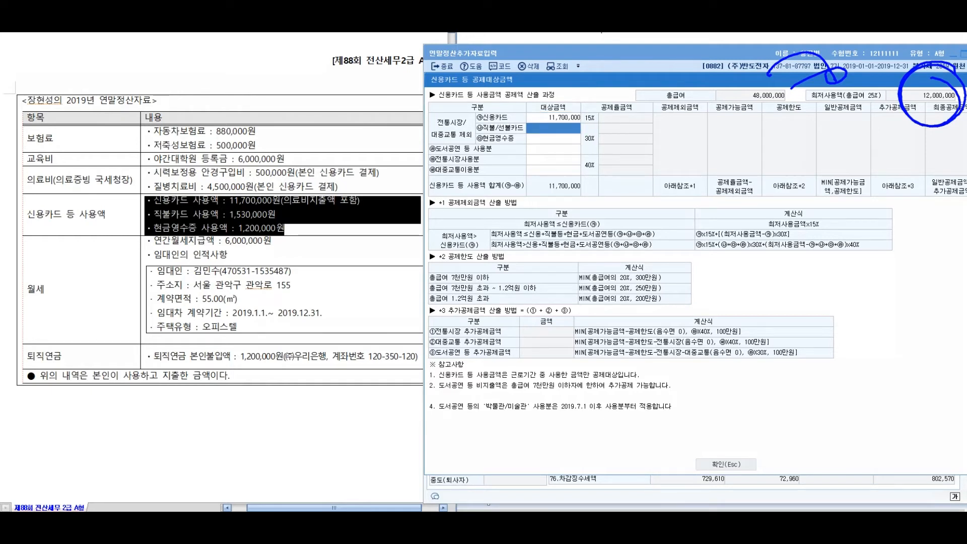
pyautogui.write('1530000')
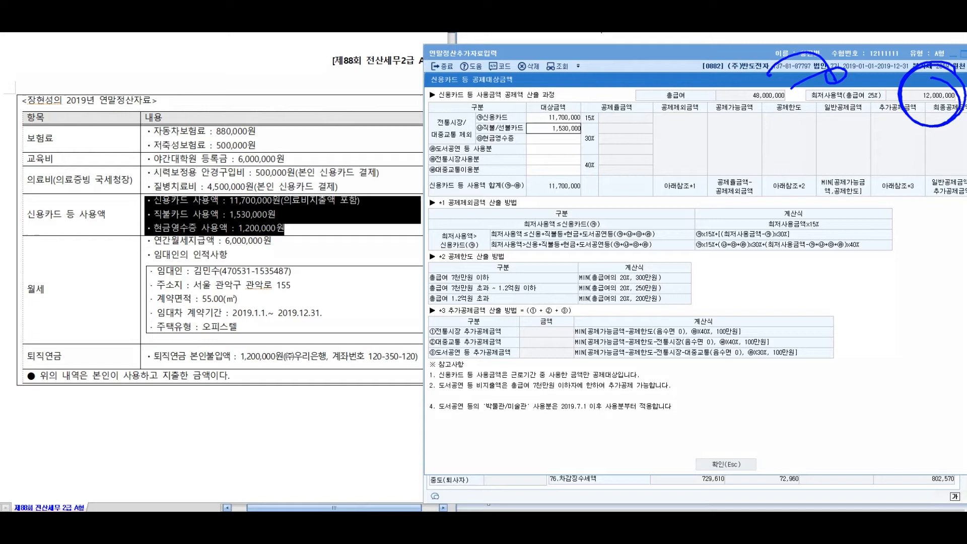
pyautogui.press('Return')
pyautogui.write('1200000')
pyautogui.press('Return')
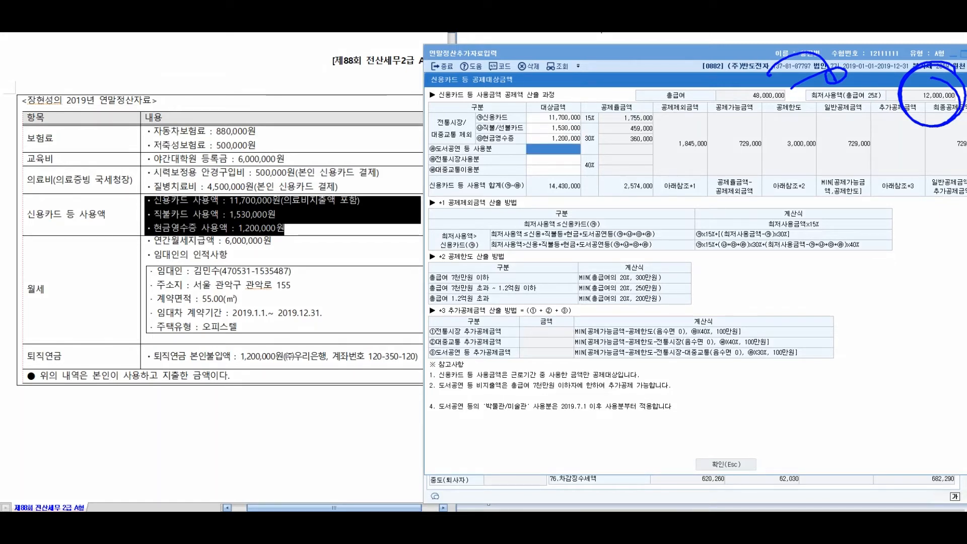
pyautogui.press('Escape')
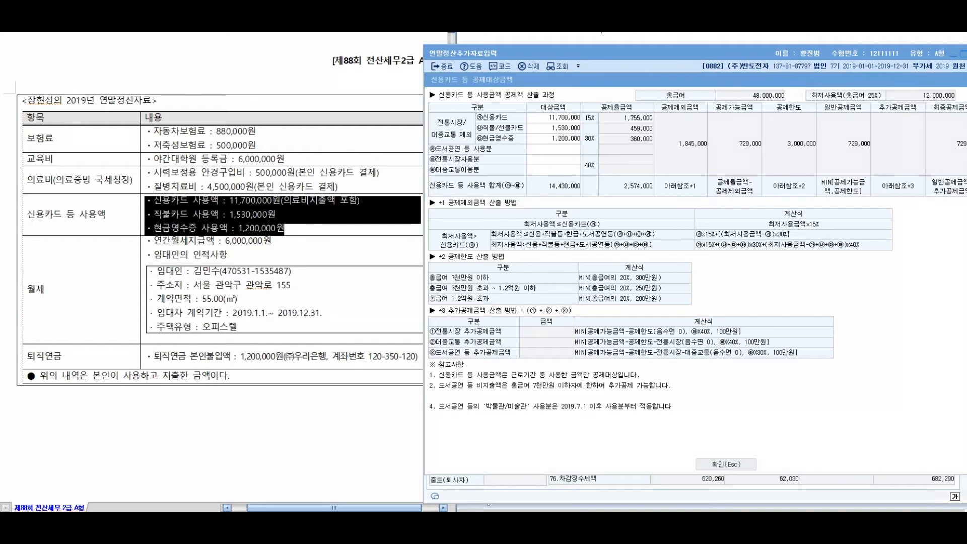
pyautogui.click(277, 228)
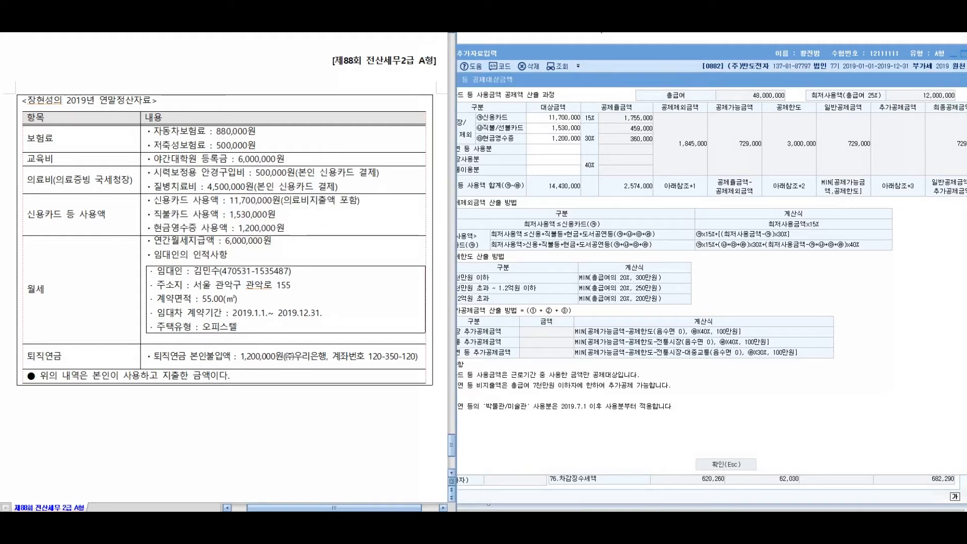
pyautogui.click(725, 464)
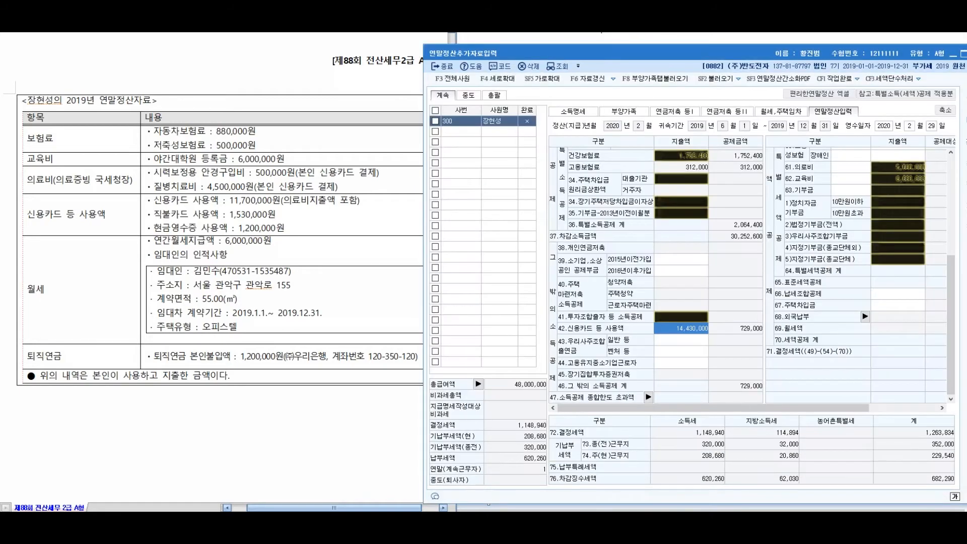
# Mark the 6,000,000 annual rent and 55.00 contract area lines, then show the 월세,주택임차 tab
pyautogui.moveTo(154, 241); pyautogui.dragTo(292, 337)
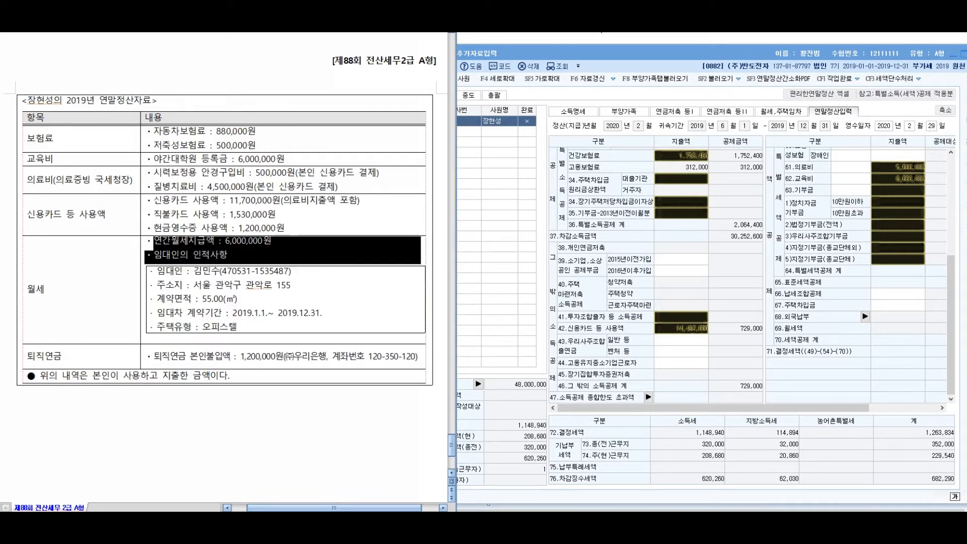
pyautogui.click(238, 312)
pyautogui.moveTo(154, 241); pyautogui.dragTo(273, 242)
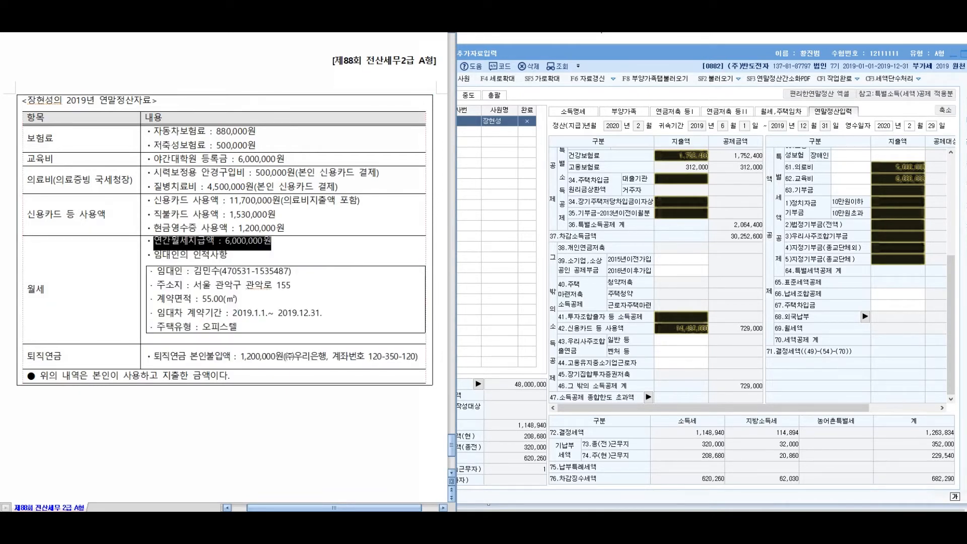
pyautogui.moveTo(156, 299); pyautogui.dragTo(237, 298)
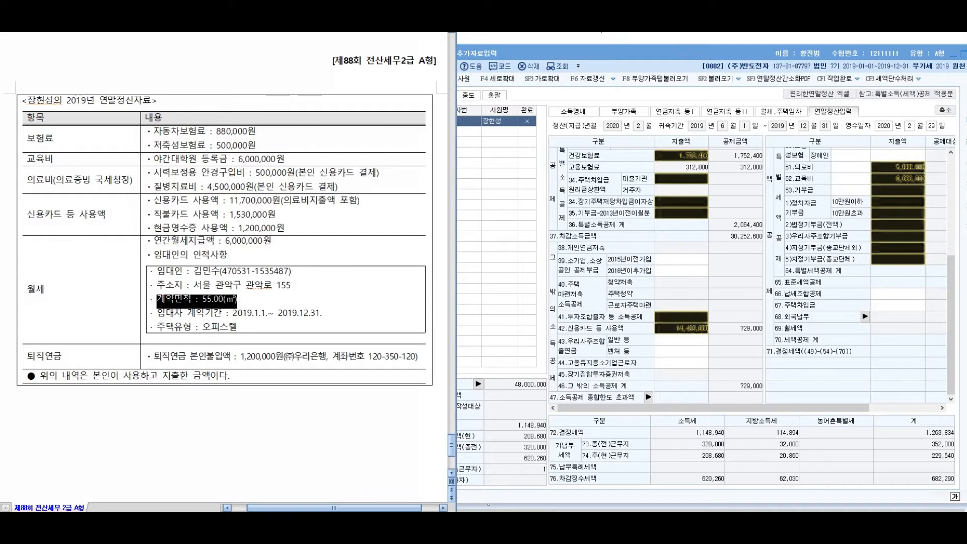
pyautogui.click(229, 326)
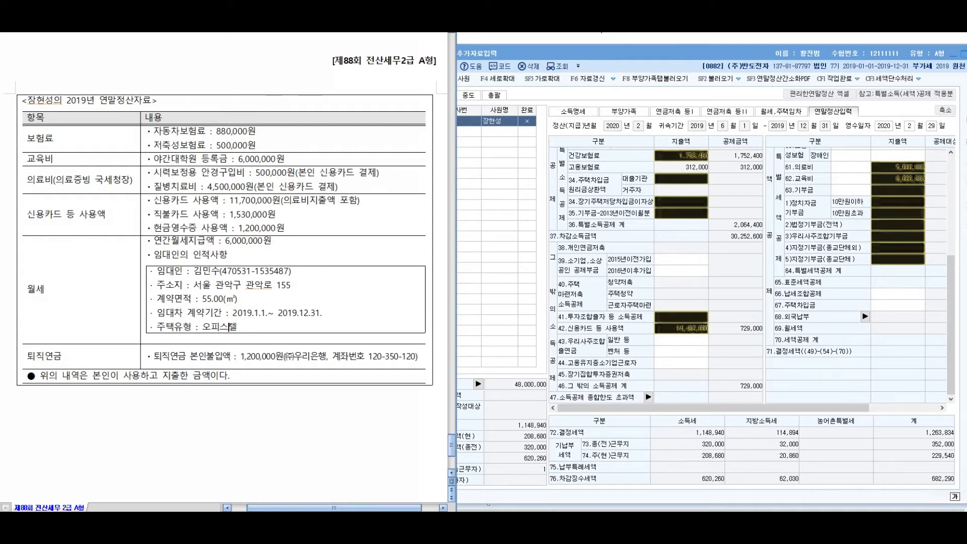
pyautogui.hotkey('alt', 'Tab')
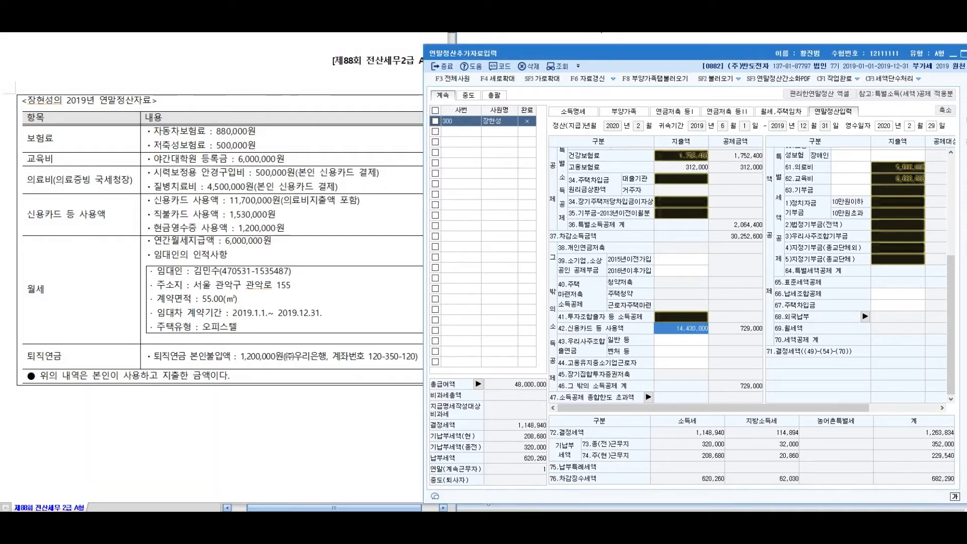
pyautogui.click(780, 112)
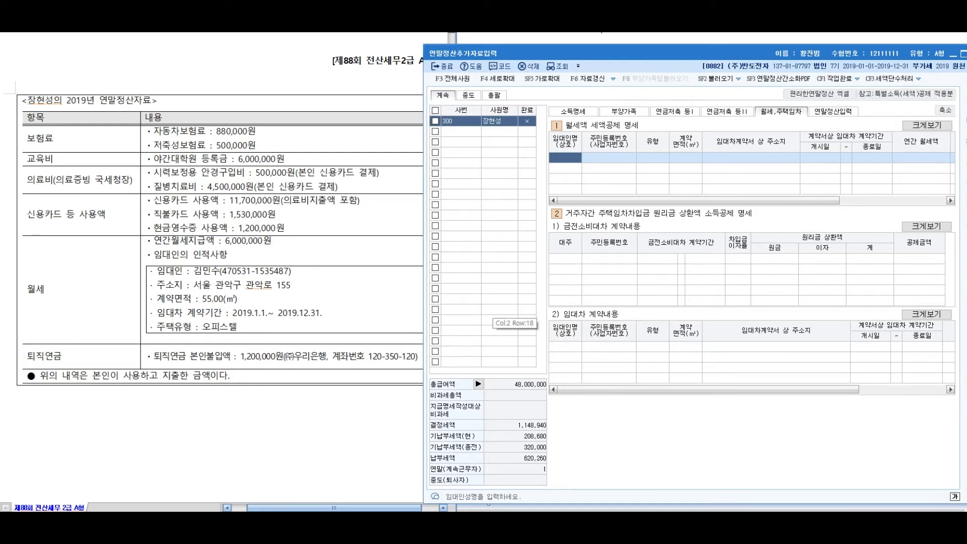
# Enter the landlord's name and resident registration number in the 월세액 table
pyautogui.press('Hangul')
pyautogui.press('Return')
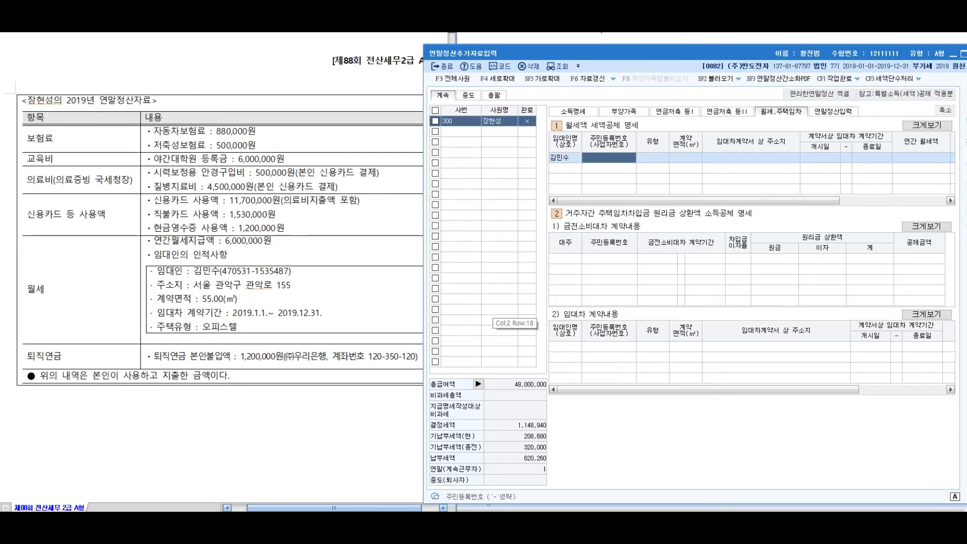
pyautogui.write('470653')
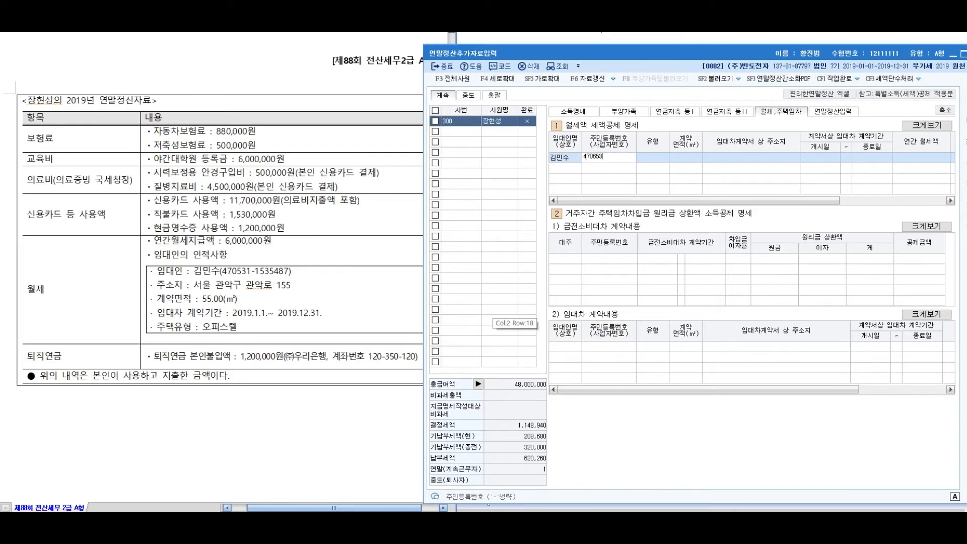
pyautogui.press('BackSpace')
pyautogui.press('BackSpace')
pyautogui.press('BackSpace')
pyautogui.press('BackSpace')
pyautogui.press('BackSpace')
pyautogui.press('Return')
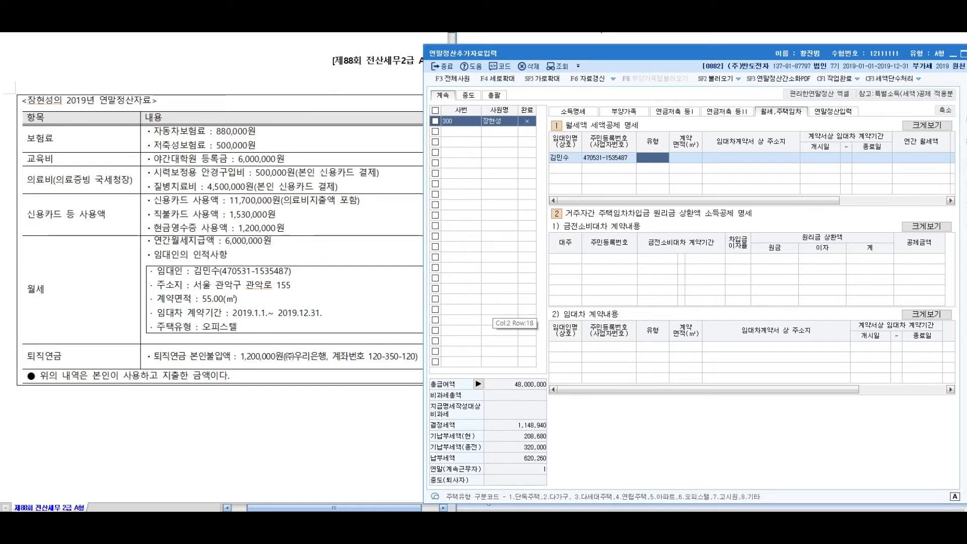
# Set the housing type to 오피스텔, the area to 55.00 m², and enter the lease address
pyautogui.write('오피')
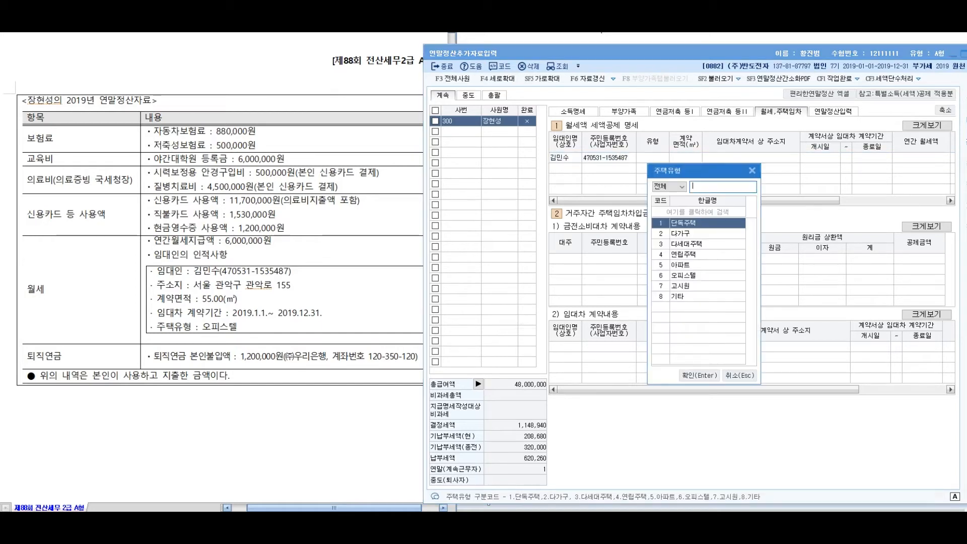
pyautogui.press('Return')
pyautogui.write('55')
pyautogui.press('Return')
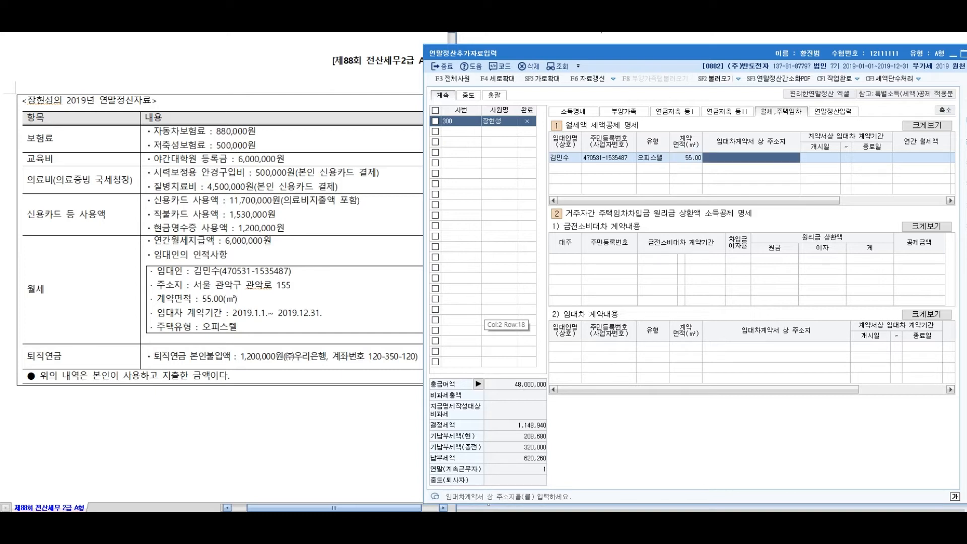
pyautogui.press('Return')
# Enter the lease period 2019-01-01 to 2019-12-31 and 6,000,000 annual rent, earning a 720,000 credit
pyautogui.write('20190101')
pyautogui.press('Return')
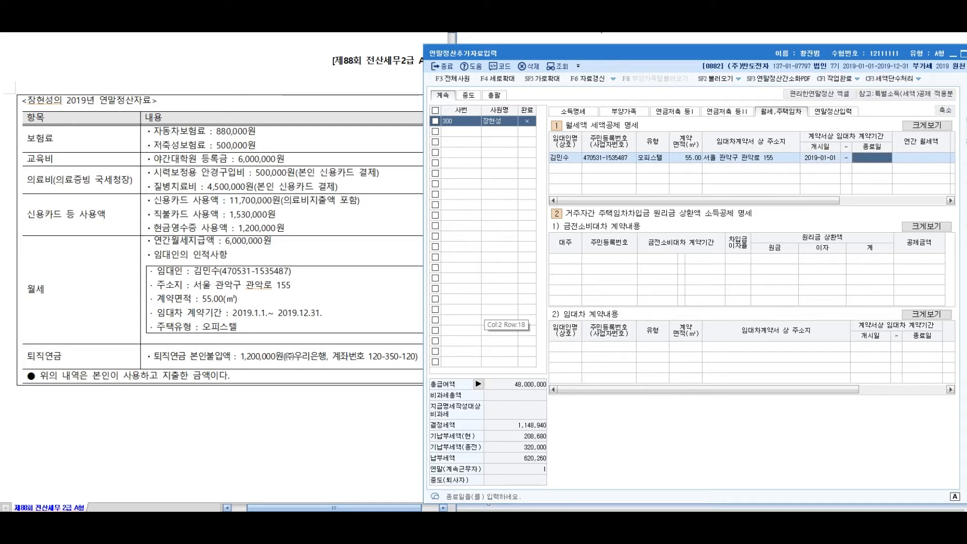
pyautogui.write('201')
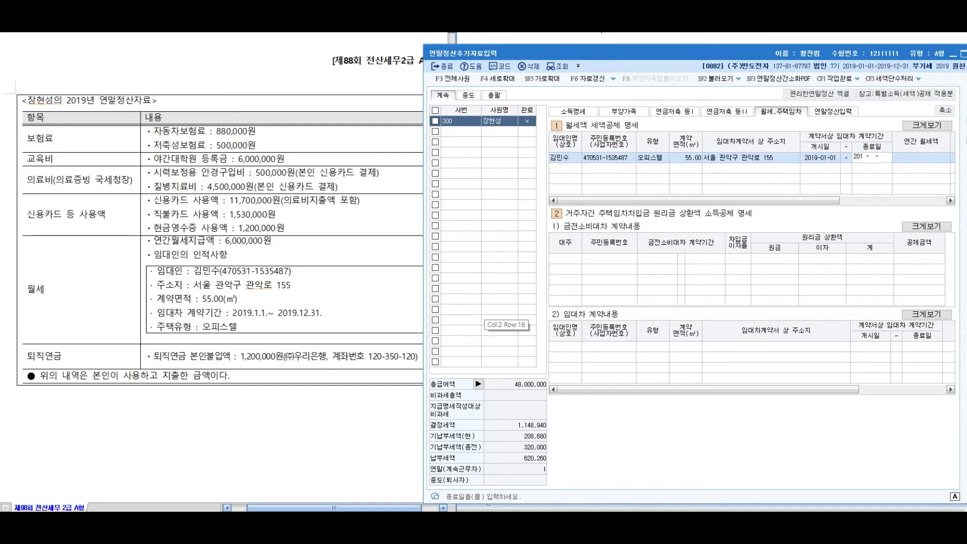
pyautogui.write('9-12-31')
pyautogui.press('Return')
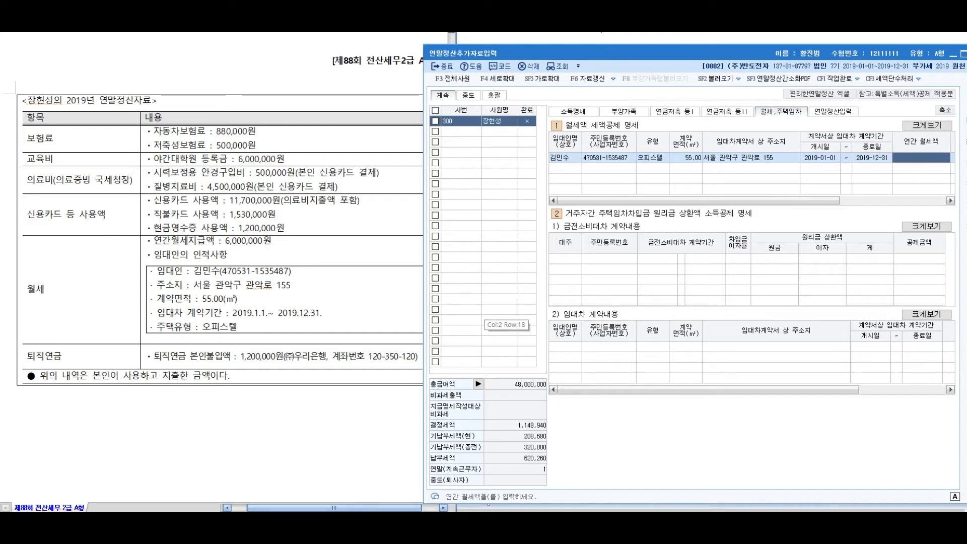
pyautogui.moveTo(665, 200); pyautogui.dragTo(775, 200)
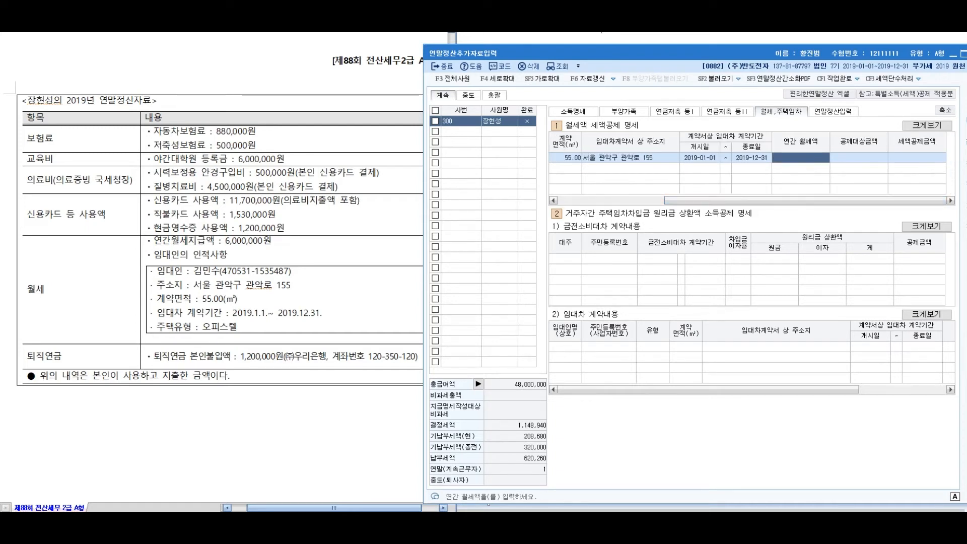
pyautogui.write('6000000')
pyautogui.press('Return')
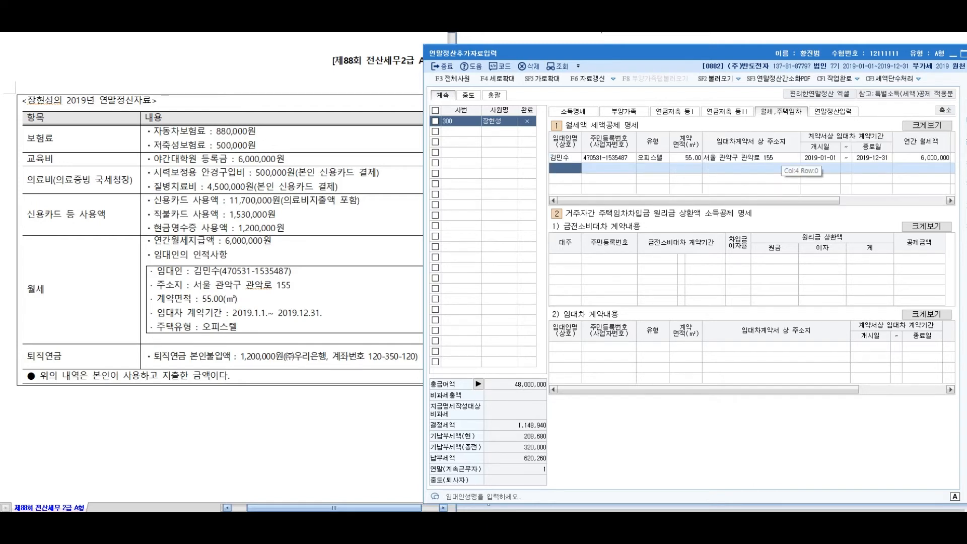
pyautogui.moveTo(815, 201); pyautogui.dragTo(925, 200)
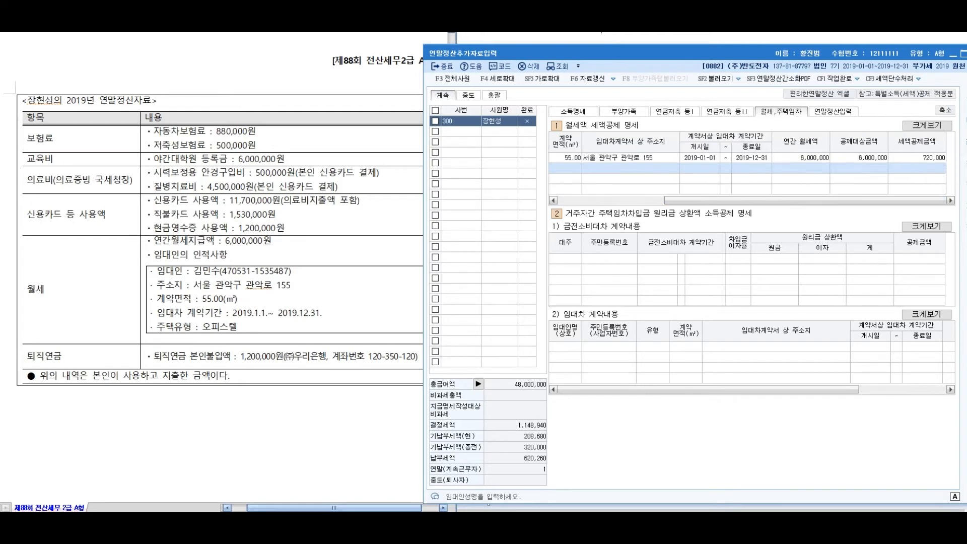
pyautogui.click(927, 158)
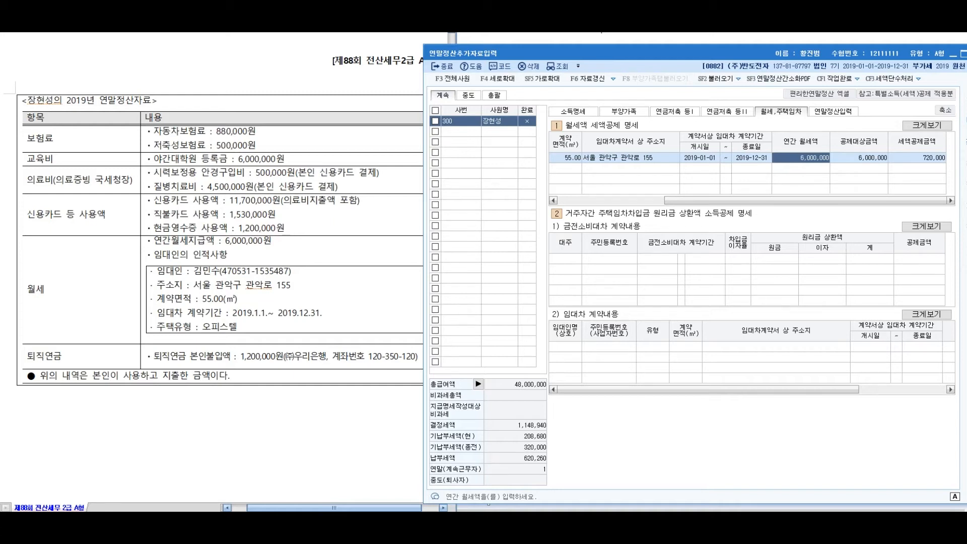
pyautogui.hotkey('alt', 'Tab')
pyautogui.moveTo(154, 356); pyautogui.dragTo(418, 356)
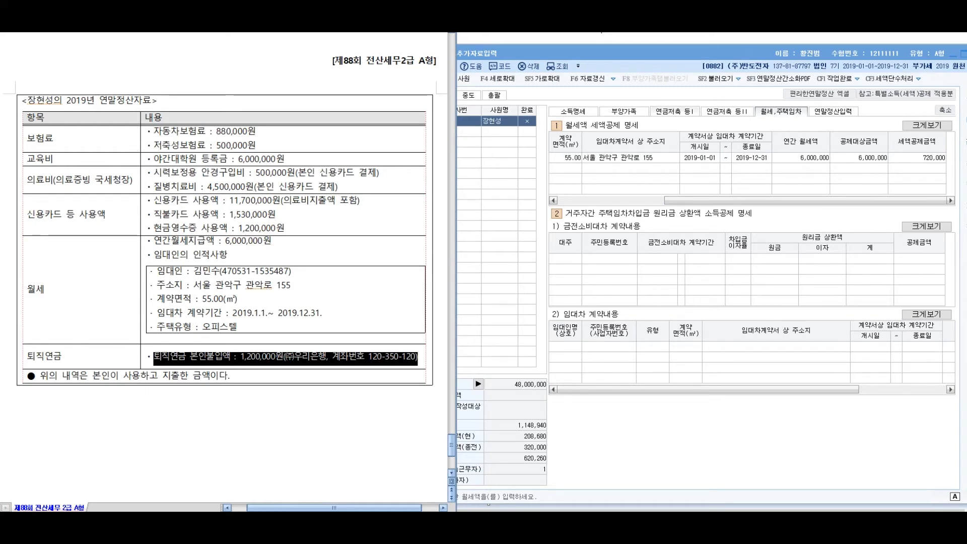
# Switch to the 연금저축 등I tab and mark up the retirement pension line in the reference
pyautogui.click(674, 111)
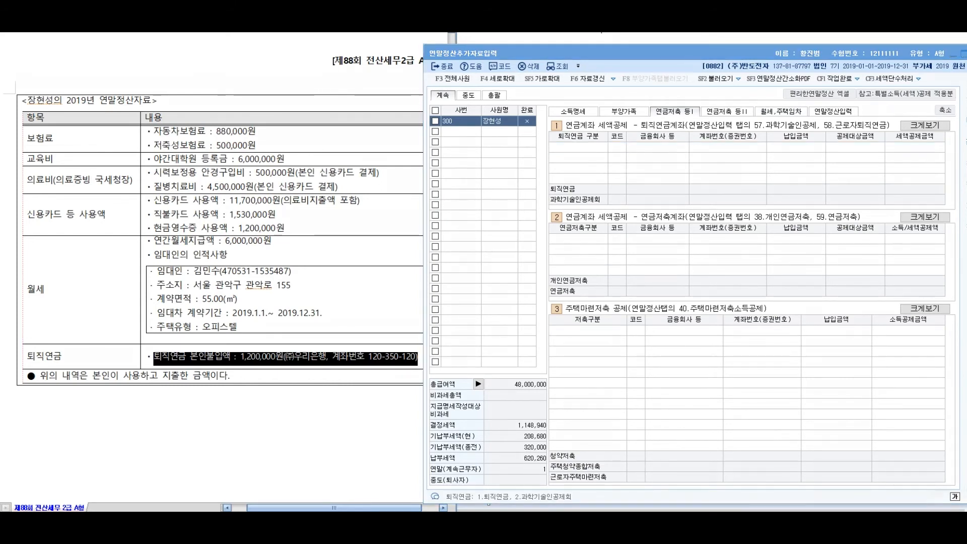
pyautogui.moveTo(683, 88)
pyautogui.mouseDown()
pyautogui.moveTo(619, 132)
pyautogui.moveTo(624, 121)
pyautogui.mouseUp()
pyautogui.moveTo(666, 188); pyautogui.dragTo(702, 234)
pyautogui.moveTo(634, 206); pyautogui.dragTo(640, 252)
pyautogui.moveTo(720, 184); pyautogui.dragTo(613, 270)
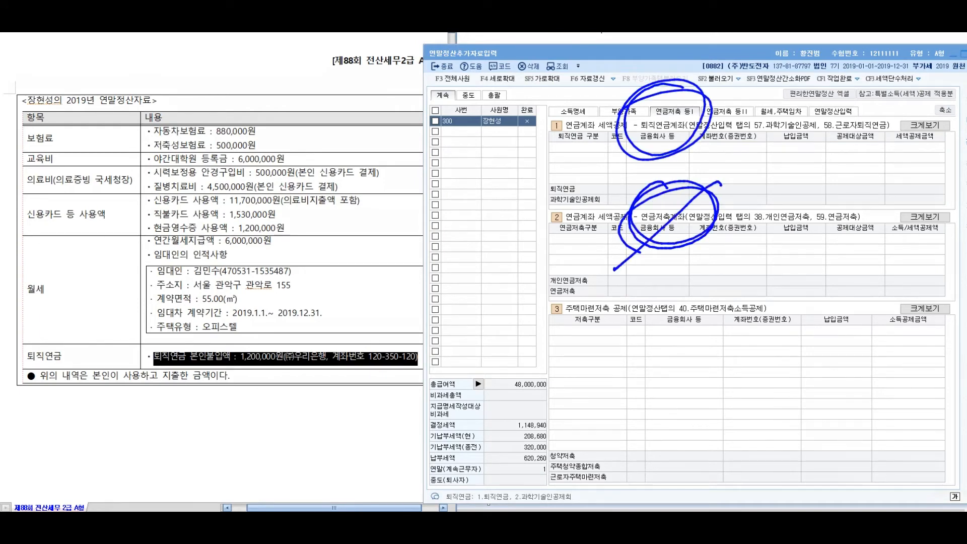
pyautogui.moveTo(626, 166); pyautogui.dragTo(730, 284)
pyautogui.moveTo(241, 309); pyautogui.dragTo(290, 387)
pyautogui.moveTo(283, 308)
pyautogui.mouseDown()
pyautogui.moveTo(353, 227)
pyautogui.moveTo(523, 132)
pyautogui.mouseUp()
pyautogui.moveTo(628, 143); pyautogui.dragTo(788, 137)
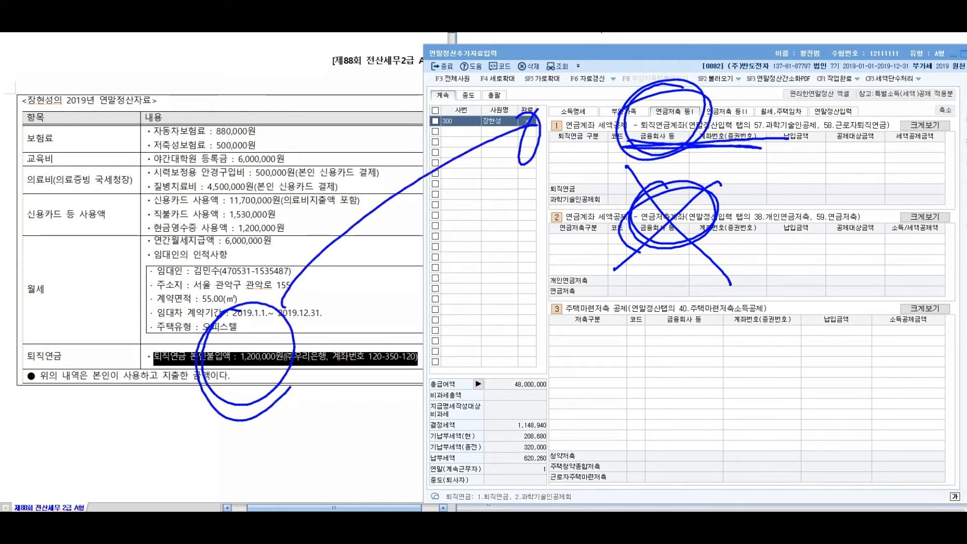
# Add a retirement pension row with 우리은행, the account number, and 1,200,000 paid
pyautogui.press('Escape')
pyautogui.click(578, 147)
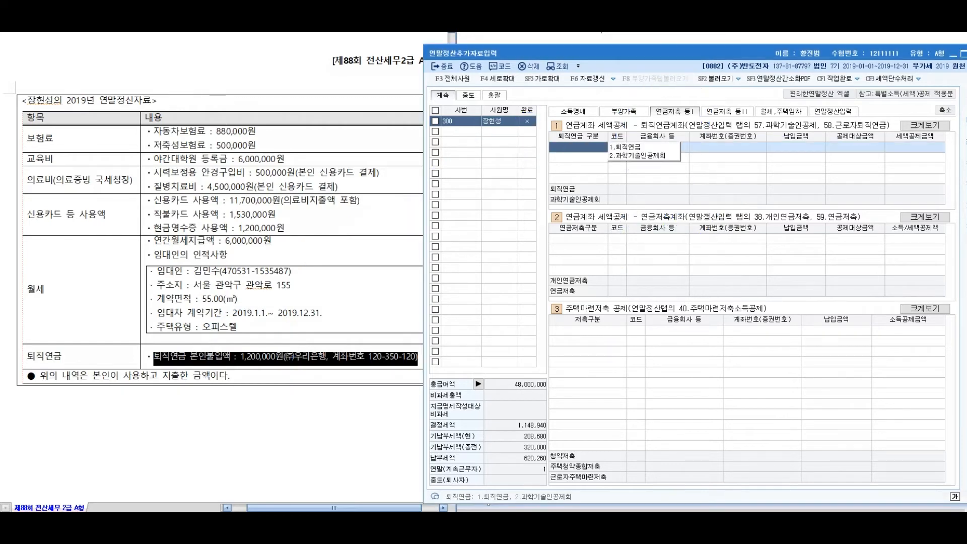
pyautogui.write('1')
pyautogui.press('Return')
pyautogui.press('F2')
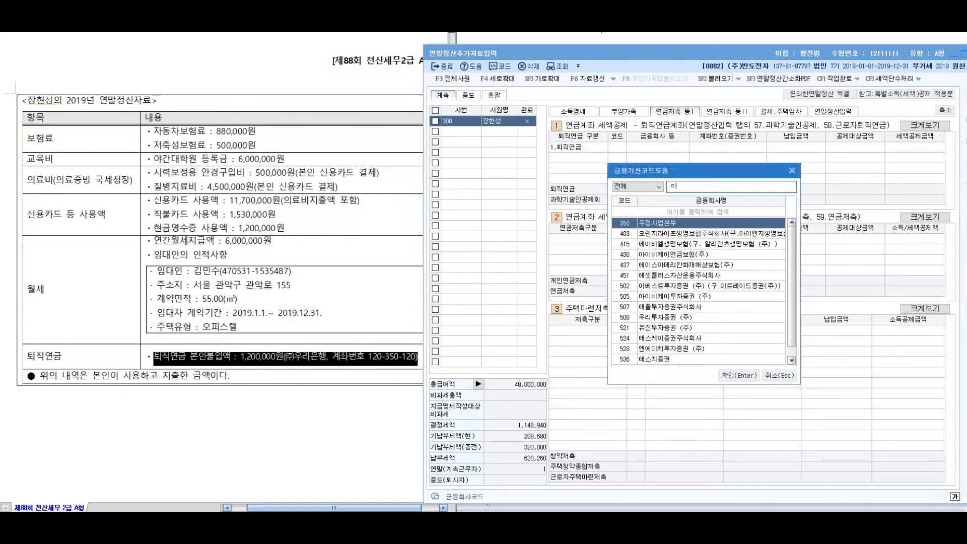
pyautogui.write('우리은행')
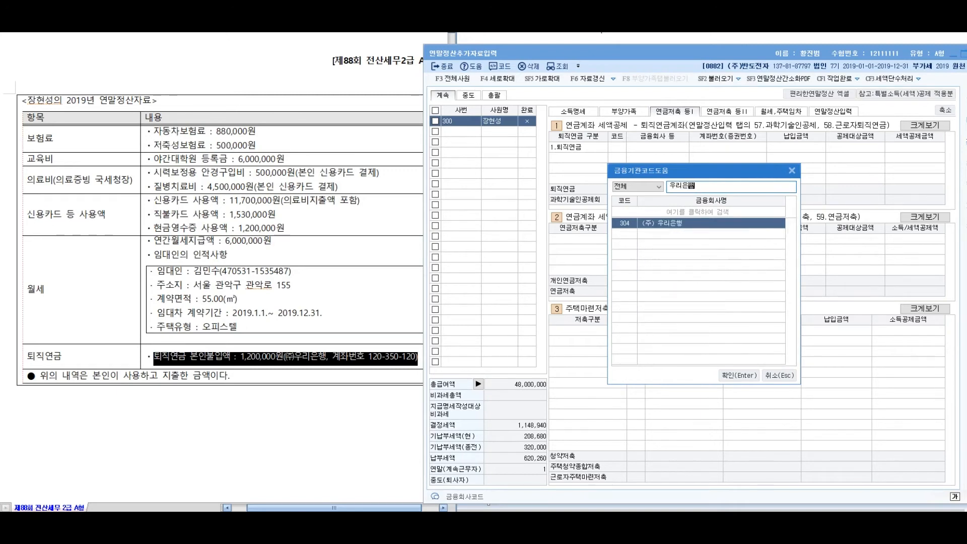
pyautogui.press('Return')
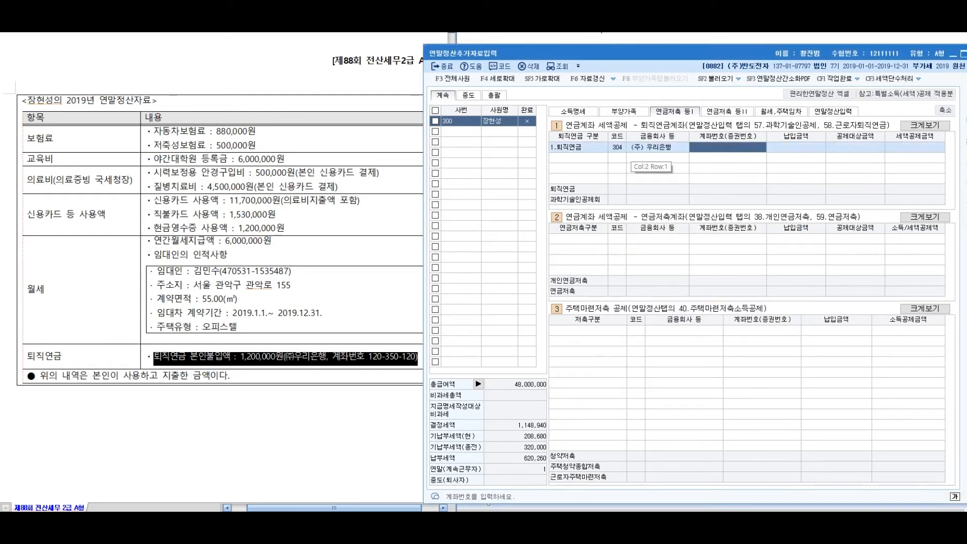
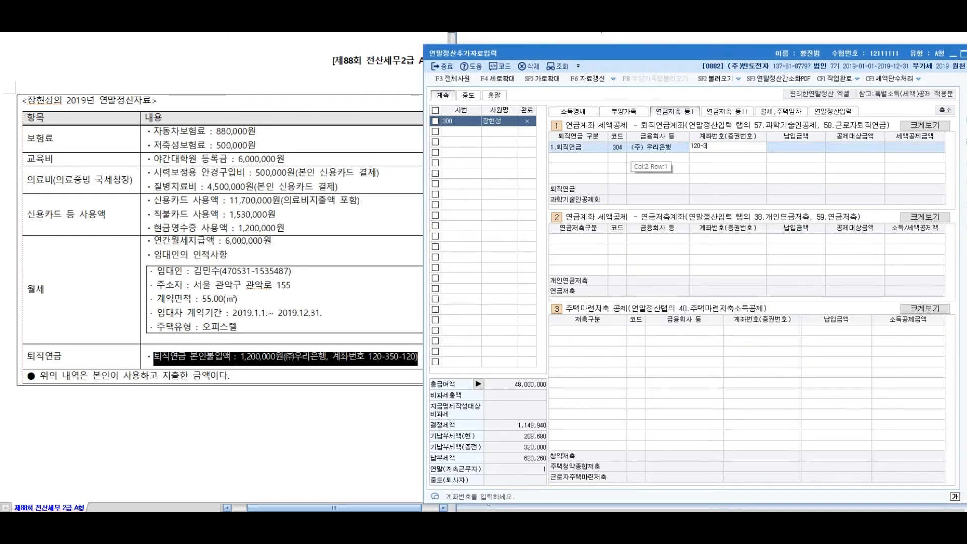
pyautogui.press('Return')
pyautogui.write('1200000')
pyautogui.press('Return')
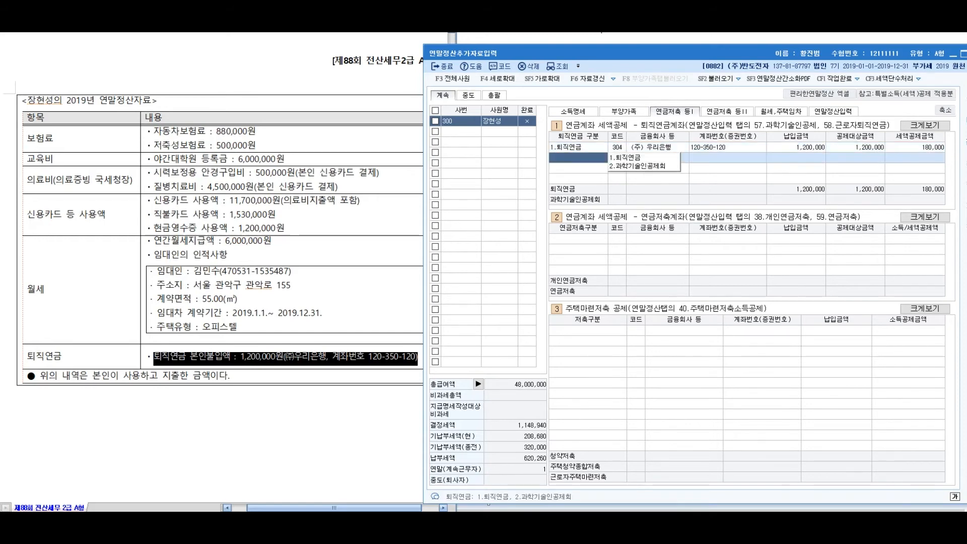
pyautogui.click(795, 147)
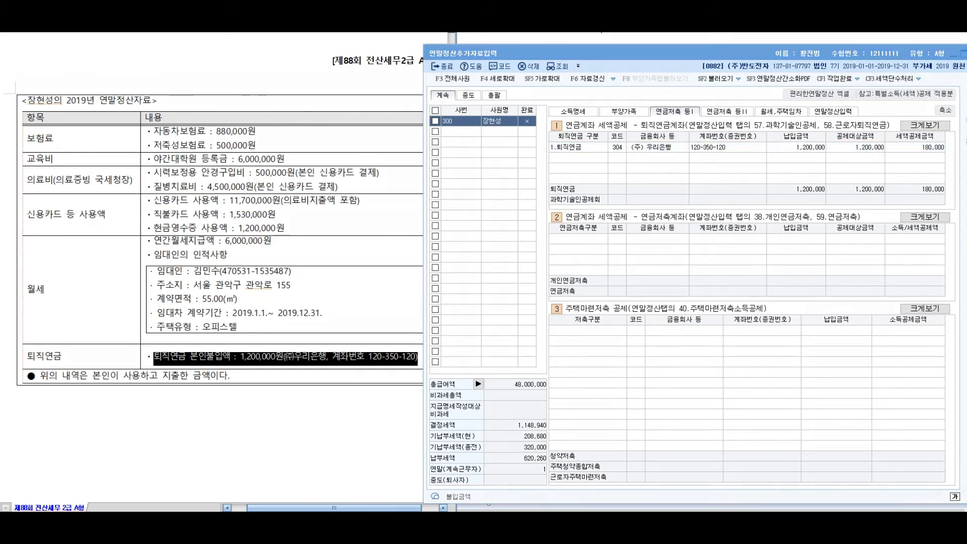
# Draw annotation marks on the screen, then clear them
pyautogui.moveTo(60, 309)
pyautogui.mouseDown()
pyautogui.moveTo(90, 321)
pyautogui.moveTo(28, 355)
pyautogui.mouseUp()
pyautogui.moveTo(89, 327); pyautogui.dragTo(180, 271)
pyautogui.moveTo(244, 240); pyautogui.dragTo(238, 286)
pyautogui.moveTo(255, 237)
pyautogui.mouseDown()
pyautogui.moveTo(251, 285)
pyautogui.moveTo(279, 288)
pyautogui.mouseUp()
pyautogui.moveTo(285, 252)
pyautogui.mouseDown()
pyautogui.moveTo(302, 283)
pyautogui.moveTo(337, 276)
pyautogui.mouseUp()
pyautogui.moveTo(343, 237)
pyautogui.mouseDown()
pyautogui.moveTo(376, 252)
pyautogui.moveTo(388, 274)
pyautogui.mouseUp()
pyautogui.moveTo(250, 318); pyautogui.dragTo(428, 281)
pyautogui.moveTo(426, 262)
pyautogui.mouseDown()
pyautogui.moveTo(408, 300)
pyautogui.moveTo(444, 295)
pyautogui.mouseUp()
pyautogui.moveTo(212, 197); pyautogui.dragTo(267, 225)
pyautogui.moveTo(272, 184)
pyautogui.mouseDown()
pyautogui.moveTo(222, 228)
pyautogui.moveTo(280, 182)
pyautogui.mouseUp()
pyautogui.moveTo(245, 212)
pyautogui.mouseDown()
pyautogui.moveTo(292, 212)
pyautogui.moveTo(252, 229)
pyautogui.mouseUp()
pyautogui.moveTo(274, 199); pyautogui.dragTo(290, 176)
pyautogui.moveTo(308, 190); pyautogui.dragTo(317, 194)
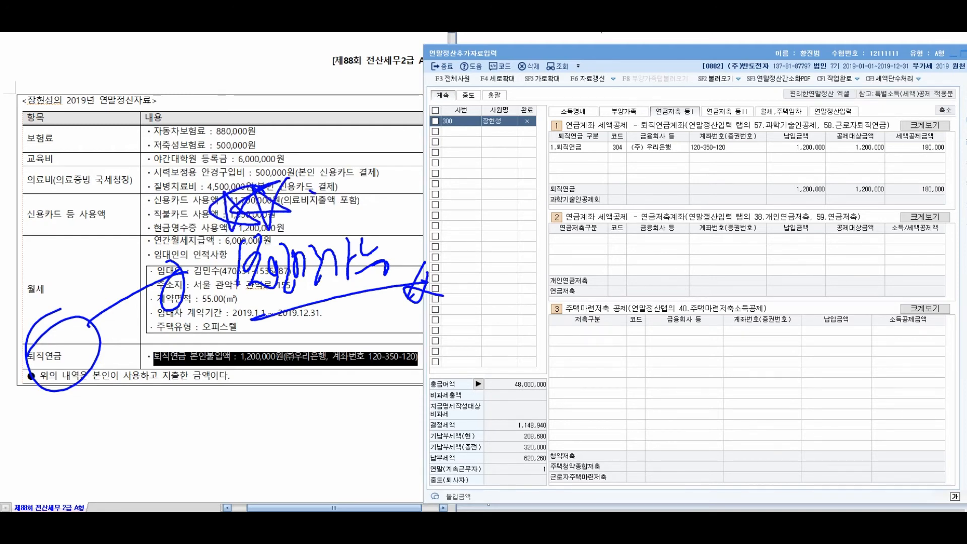
pyautogui.press('Escape')
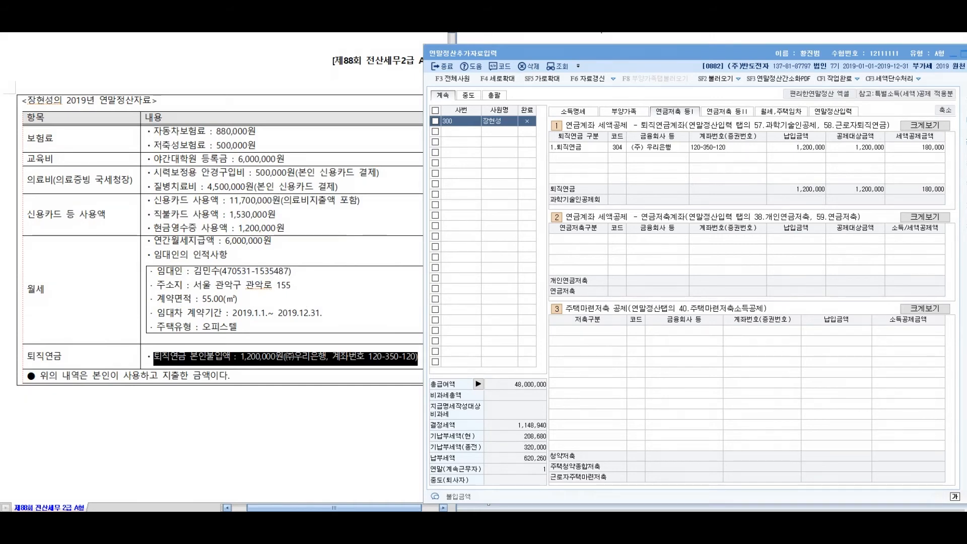
# Show the 연말정산입력 summary with determined income tax 248,940 and a 279,740 refund
pyautogui.click(834, 111)
pyautogui.moveTo(951, 322)
pyautogui.mouseDown()
pyautogui.moveTo(951, 222)
pyautogui.moveTo(951, 325)
pyautogui.mouseUp()
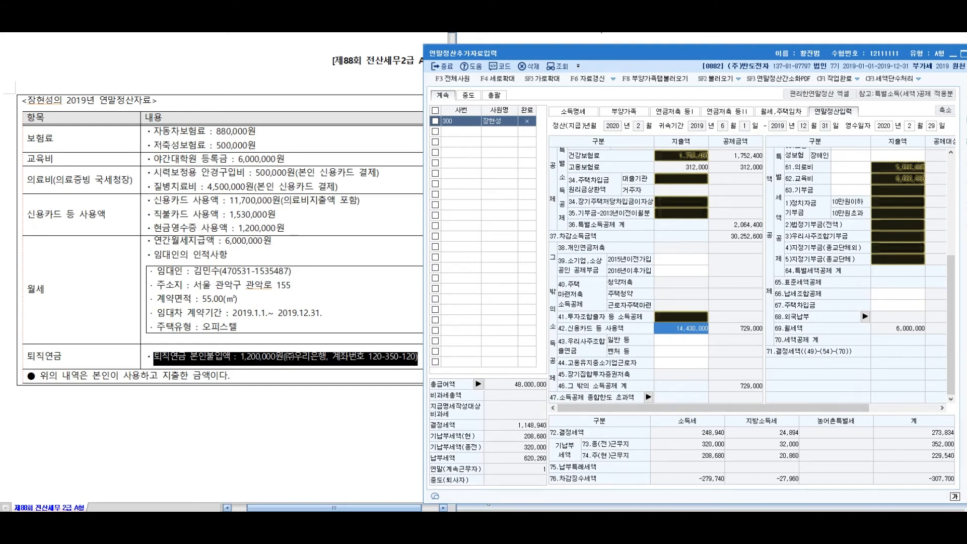
pyautogui.hotkey('alt', 'Tab')
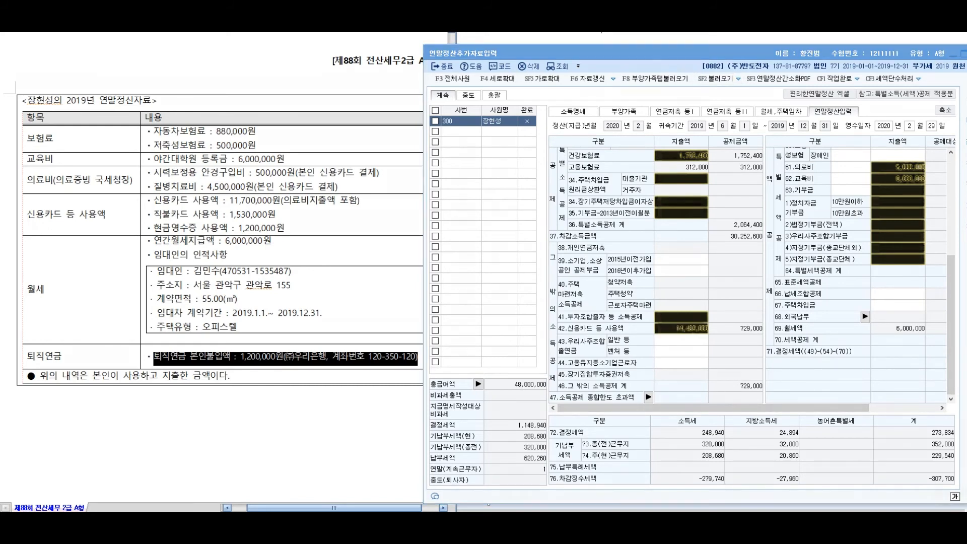
# Draw annotation marks over the reference document
pyautogui.moveTo(480, 192)
pyautogui.mouseDown()
pyautogui.moveTo(475, 217)
pyautogui.moveTo(497, 206)
pyautogui.mouseUp()
pyautogui.moveTo(500, 191); pyautogui.dragTo(511, 216)
pyautogui.moveTo(524, 180); pyautogui.dragTo(523, 241)
pyautogui.moveTo(506, 178)
pyautogui.mouseDown()
pyautogui.moveTo(516, 166)
pyautogui.moveTo(537, 179)
pyautogui.mouseUp()
pyautogui.moveTo(547, 255)
pyautogui.mouseDown()
pyautogui.moveTo(395, 194)
pyautogui.moveTo(512, 276)
pyautogui.mouseUp()
pyautogui.moveTo(379, 288)
pyautogui.mouseDown()
pyautogui.moveTo(373, 317)
pyautogui.moveTo(393, 332)
pyautogui.mouseUp()
pyautogui.moveTo(330, 331)
pyautogui.mouseDown()
pyautogui.moveTo(385, 316)
pyautogui.moveTo(384, 347)
pyautogui.mouseUp()
pyautogui.moveTo(377, 303); pyautogui.dragTo(408, 330)
pyautogui.moveTo(422, 285); pyautogui.dragTo(414, 353)
pyautogui.moveTo(426, 305); pyautogui.dragTo(421, 335)
pyautogui.moveTo(448, 302)
pyautogui.mouseDown()
pyautogui.moveTo(449, 335)
pyautogui.moveTo(467, 332)
pyautogui.mouseUp()
pyautogui.moveTo(466, 302); pyautogui.dragTo(494, 328)
pyautogui.moveTo(365, 360)
pyautogui.mouseDown()
pyautogui.moveTo(383, 395)
pyautogui.moveTo(391, 382)
pyautogui.mouseUp()
pyautogui.moveTo(387, 378)
pyautogui.mouseDown()
pyautogui.moveTo(388, 404)
pyautogui.moveTo(412, 399)
pyautogui.mouseUp()
pyautogui.moveTo(419, 363)
pyautogui.mouseDown()
pyautogui.moveTo(422, 423)
pyautogui.moveTo(456, 403)
pyautogui.mouseUp()
pyautogui.moveTo(463, 360); pyautogui.dragTo(465, 392)
pyautogui.moveTo(472, 370)
pyautogui.mouseDown()
pyautogui.moveTo(491, 363)
pyautogui.moveTo(509, 386)
pyautogui.mouseUp()
pyautogui.moveTo(328, 303); pyautogui.dragTo(334, 409)
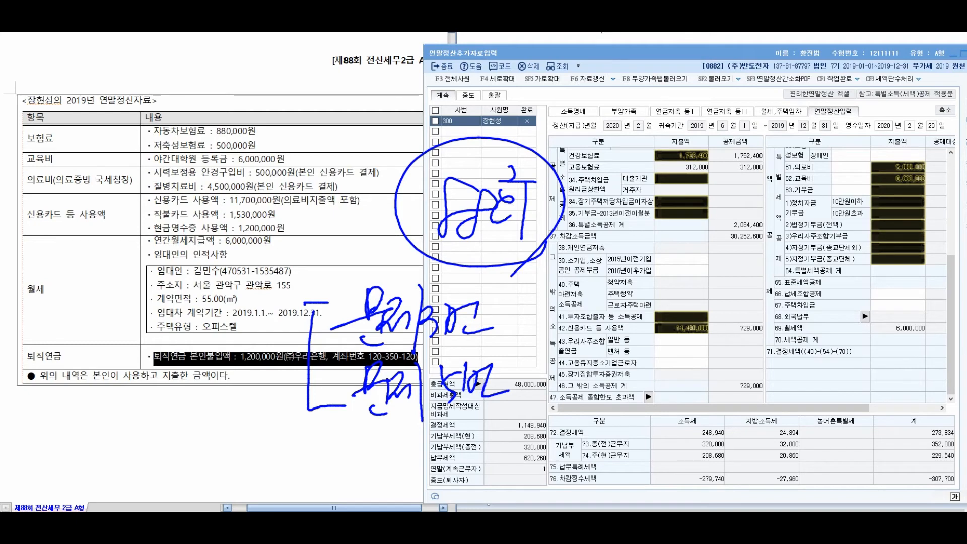
pyautogui.moveTo(356, 346); pyautogui.dragTo(518, 342)
pyautogui.moveTo(347, 423); pyautogui.dragTo(556, 404)
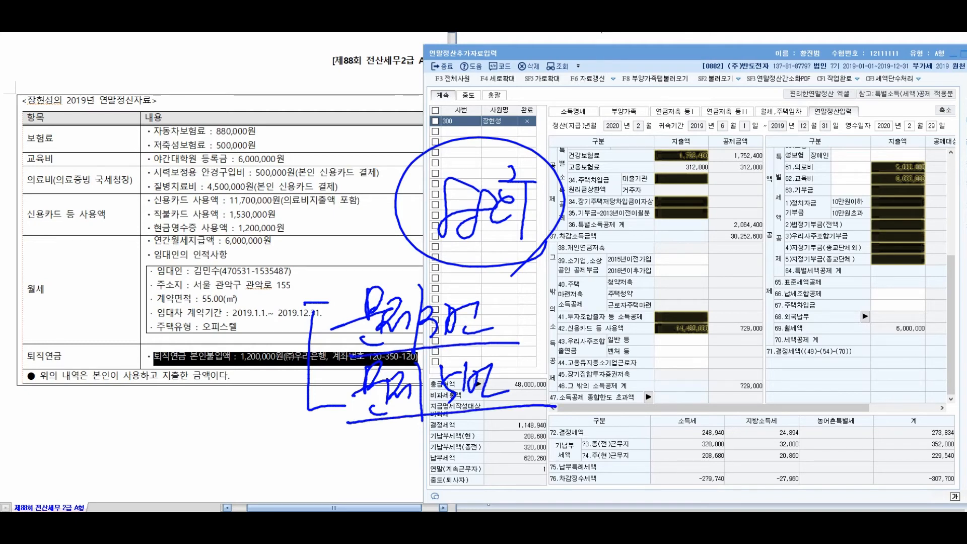
pyautogui.moveTo(600, 295); pyautogui.dragTo(574, 351)
pyautogui.moveTo(584, 328); pyautogui.dragTo(603, 351)
pyautogui.moveTo(608, 322); pyautogui.dragTo(641, 357)
pyautogui.moveTo(593, 365); pyautogui.dragTo(648, 365)
pyautogui.moveTo(683, 309)
pyautogui.mouseDown()
pyautogui.moveTo(711, 304)
pyautogui.moveTo(709, 326)
pyautogui.mouseUp()
pyautogui.moveTo(682, 346)
pyautogui.mouseDown()
pyautogui.moveTo(716, 339)
pyautogui.moveTo(711, 366)
pyautogui.mouseUp()
pyautogui.moveTo(715, 323); pyautogui.dragTo(732, 341)
pyautogui.moveTo(751, 306)
pyautogui.mouseDown()
pyautogui.moveTo(747, 340)
pyautogui.moveTo(763, 324)
pyautogui.mouseUp()
pyautogui.moveTo(745, 343); pyautogui.dragTo(744, 344)
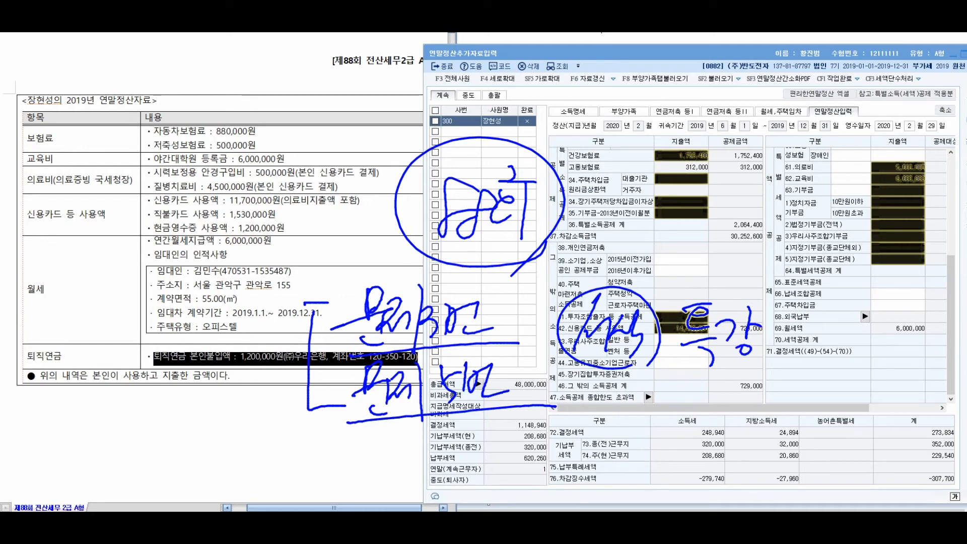
pyautogui.moveTo(556, 444); pyautogui.dragTo(637, 442)
pyautogui.moveTo(565, 455); pyautogui.dragTo(641, 458)
pyautogui.moveTo(630, 425); pyautogui.dragTo(618, 440)
pyautogui.moveTo(693, 402); pyautogui.dragTo(670, 441)
pyautogui.moveTo(700, 401); pyautogui.dragTo(705, 451)
pyautogui.moveTo(719, 398); pyautogui.dragTo(735, 443)
pyautogui.moveTo(779, 404); pyautogui.dragTo(759, 426)
pyautogui.moveTo(771, 418)
pyautogui.mouseDown()
pyautogui.moveTo(790, 413)
pyautogui.moveTo(789, 443)
pyautogui.mouseUp()
pyautogui.moveTo(806, 409); pyautogui.dragTo(809, 425)
pyautogui.moveTo(815, 405); pyautogui.dragTo(817, 441)
pyautogui.moveTo(831, 410); pyautogui.dragTo(870, 429)
pyautogui.moveTo(875, 423); pyautogui.dragTo(872, 434)
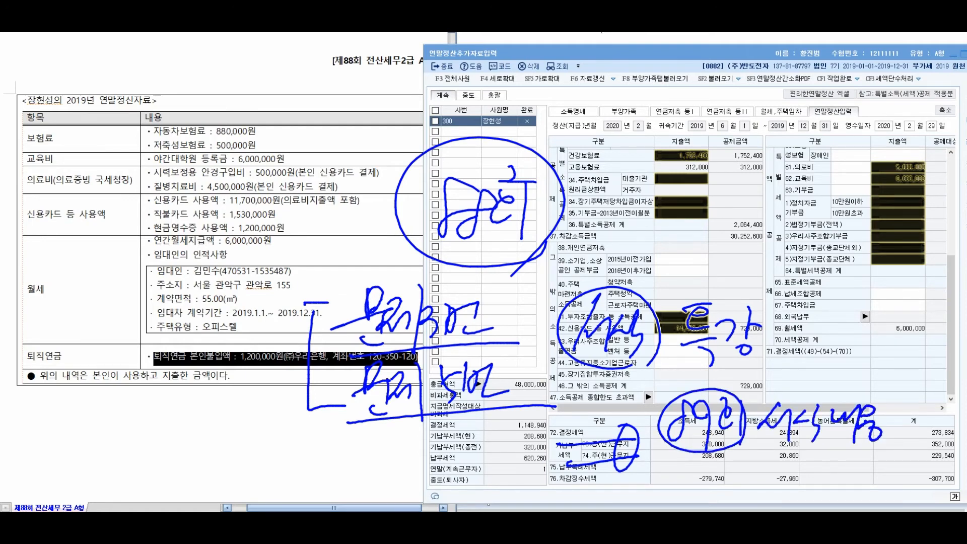
pyautogui.moveTo(768, 452)
pyautogui.mouseDown()
pyautogui.moveTo(791, 476)
pyautogui.moveTo(809, 471)
pyautogui.mouseUp()
pyautogui.moveTo(795, 471); pyautogui.dragTo(810, 486)
pyautogui.moveTo(812, 450)
pyautogui.mouseDown()
pyautogui.moveTo(829, 476)
pyautogui.moveTo(837, 465)
pyautogui.mouseUp()
pyautogui.moveTo(826, 464); pyautogui.dragTo(838, 496)
pyautogui.moveTo(846, 445); pyautogui.dragTo(856, 471)
pyautogui.moveTo(854, 456); pyautogui.dragTo(872, 482)
pyautogui.moveTo(876, 448)
pyautogui.mouseDown()
pyautogui.moveTo(885, 469)
pyautogui.moveTo(918, 483)
pyautogui.mouseUp()
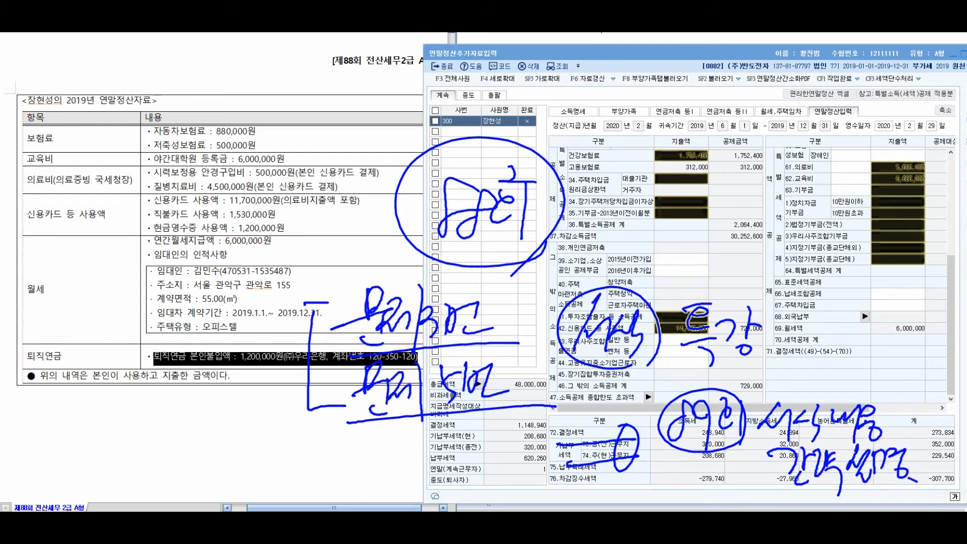
pyautogui.moveTo(91, 104)
pyautogui.mouseDown()
pyautogui.moveTo(100, 96)
pyautogui.moveTo(32, 144)
pyautogui.mouseUp()
pyautogui.moveTo(66, 329)
pyautogui.mouseDown()
pyautogui.moveTo(52, 376)
pyautogui.moveTo(88, 381)
pyautogui.moveTo(105, 359)
pyautogui.moveTo(117, 372)
pyautogui.mouseUp()
pyautogui.moveTo(114, 307); pyautogui.dragTo(48, 398)
pyautogui.moveTo(44, 331); pyautogui.dragTo(83, 329)
pyautogui.moveTo(118, 358); pyautogui.dragTo(140, 369)
pyautogui.moveTo(61, 397); pyautogui.dragTo(83, 424)
pyautogui.moveTo(78, 388); pyautogui.dragTo(111, 438)
pyautogui.moveTo(103, 388)
pyautogui.mouseDown()
pyautogui.moveTo(119, 416)
pyautogui.moveTo(136, 419)
pyautogui.mouseUp()
pyautogui.moveTo(132, 370)
pyautogui.mouseDown()
pyautogui.moveTo(146, 416)
pyautogui.moveTo(181, 360)
pyautogui.moveTo(194, 403)
pyautogui.mouseUp()
pyautogui.moveTo(195, 352); pyautogui.dragTo(217, 396)
pyautogui.moveTo(212, 349)
pyautogui.mouseDown()
pyautogui.moveTo(218, 375)
pyautogui.moveTo(247, 375)
pyautogui.mouseUp()
pyautogui.moveTo(165, 429)
pyautogui.mouseDown()
pyautogui.moveTo(160, 449)
pyautogui.moveTo(179, 449)
pyautogui.moveTo(159, 468)
pyautogui.mouseUp()
pyautogui.moveTo(165, 421)
pyautogui.mouseDown()
pyautogui.moveTo(175, 450)
pyautogui.moveTo(183, 431)
pyautogui.mouseUp()
pyautogui.moveTo(185, 422)
pyautogui.mouseDown()
pyautogui.moveTo(193, 451)
pyautogui.moveTo(209, 440)
pyautogui.mouseUp()
pyautogui.moveTo(210, 414)
pyautogui.mouseDown()
pyautogui.moveTo(229, 424)
pyautogui.moveTo(263, 390)
pyautogui.mouseUp()
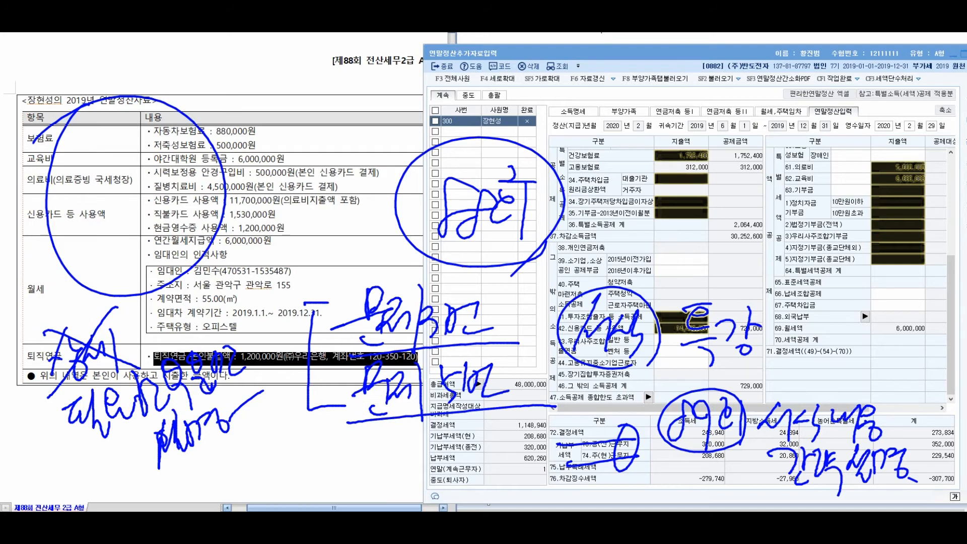
pyautogui.moveTo(624, 81); pyautogui.dragTo(672, 103)
pyautogui.moveTo(678, 73)
pyautogui.mouseDown()
pyautogui.moveTo(693, 97)
pyautogui.moveTo(690, 126)
pyautogui.mouseUp()
pyautogui.moveTo(695, 86); pyautogui.dragTo(720, 121)
pyautogui.moveTo(720, 103)
pyautogui.mouseDown()
pyautogui.moveTo(747, 90)
pyautogui.moveTo(752, 109)
pyautogui.mouseUp()
pyautogui.moveTo(758, 81)
pyautogui.mouseDown()
pyautogui.moveTo(755, 143)
pyautogui.moveTo(780, 103)
pyautogui.moveTo(792, 106)
pyautogui.mouseUp()
pyautogui.moveTo(769, 118); pyautogui.dragTo(784, 128)
pyautogui.moveTo(792, 96)
pyautogui.mouseDown()
pyautogui.moveTo(807, 92)
pyautogui.moveTo(797, 114)
pyautogui.mouseUp()
pyautogui.moveTo(818, 82); pyautogui.dragTo(820, 119)
pyautogui.moveTo(827, 83); pyautogui.dragTo(859, 126)
pyautogui.moveTo(862, 93); pyautogui.dragTo(887, 132)
pyautogui.moveTo(877, 130); pyautogui.dragTo(884, 137)
pyautogui.moveTo(627, 151); pyautogui.dragTo(694, 176)
pyautogui.moveTo(689, 143)
pyautogui.mouseDown()
pyautogui.moveTo(713, 168)
pyautogui.moveTo(734, 170)
pyautogui.moveTo(745, 193)
pyautogui.mouseUp()
pyautogui.moveTo(754, 153)
pyautogui.mouseDown()
pyautogui.moveTo(773, 146)
pyautogui.moveTo(773, 162)
pyautogui.mouseUp()
pyautogui.moveTo(752, 166); pyautogui.dragTo(776, 186)
pyautogui.moveTo(776, 154); pyautogui.dragTo(812, 181)
pyautogui.moveTo(808, 147); pyautogui.dragTo(847, 181)
pyautogui.moveTo(847, 153)
pyautogui.mouseDown()
pyautogui.moveTo(864, 160)
pyautogui.moveTo(870, 188)
pyautogui.mouseUp()
pyautogui.moveTo(610, 107); pyautogui.dragTo(584, 185)
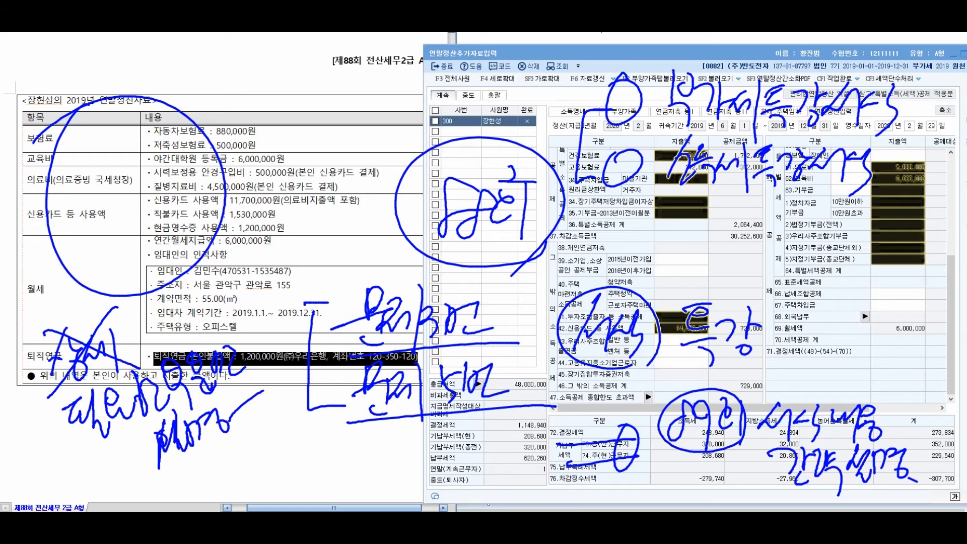
pyautogui.press('Escape')
pyautogui.click(461, 121)
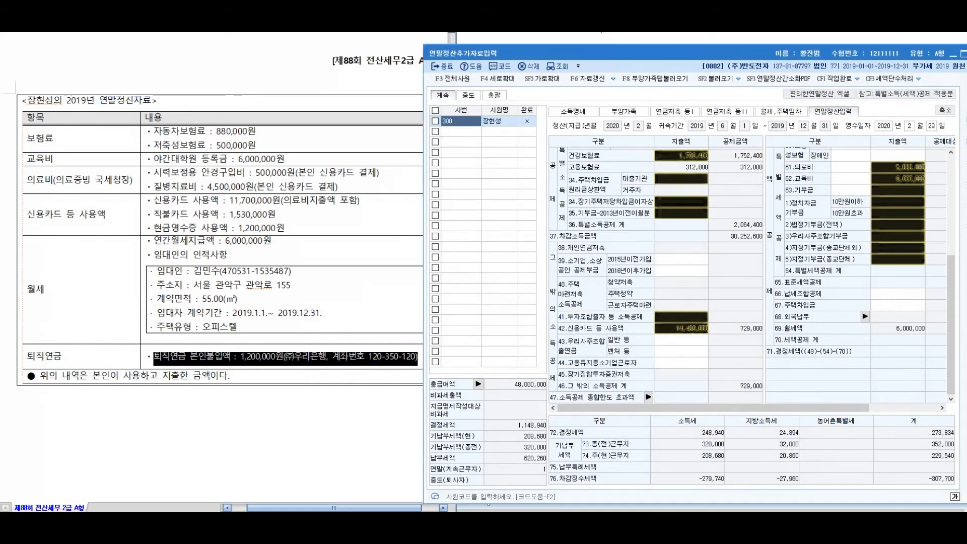
pyautogui.press('Return')
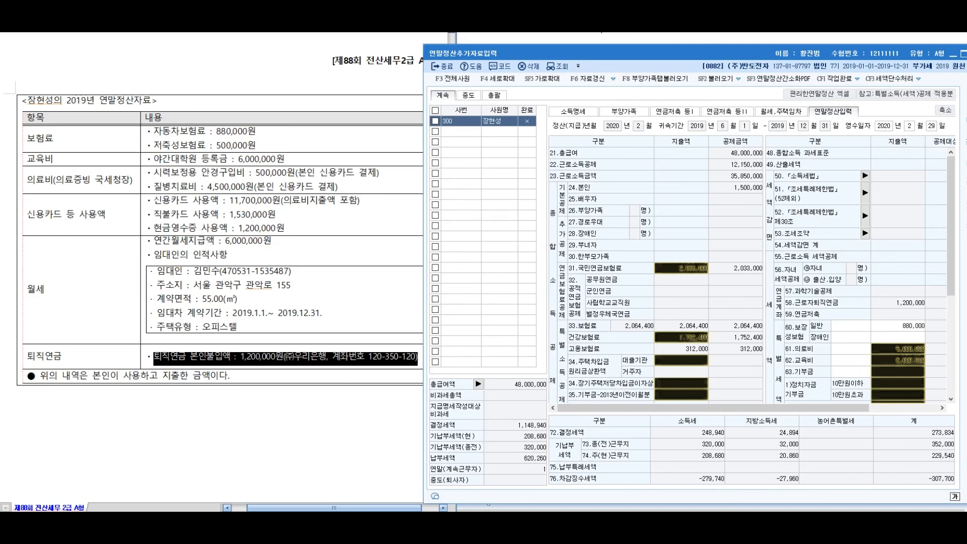
pyautogui.scroll(-2, 751, 275)
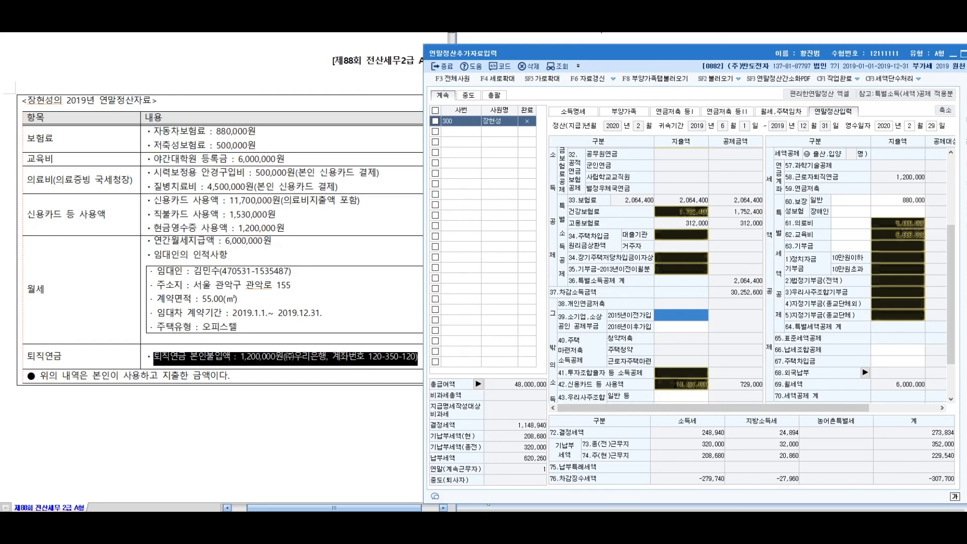
pyautogui.scroll(2, 751, 275)
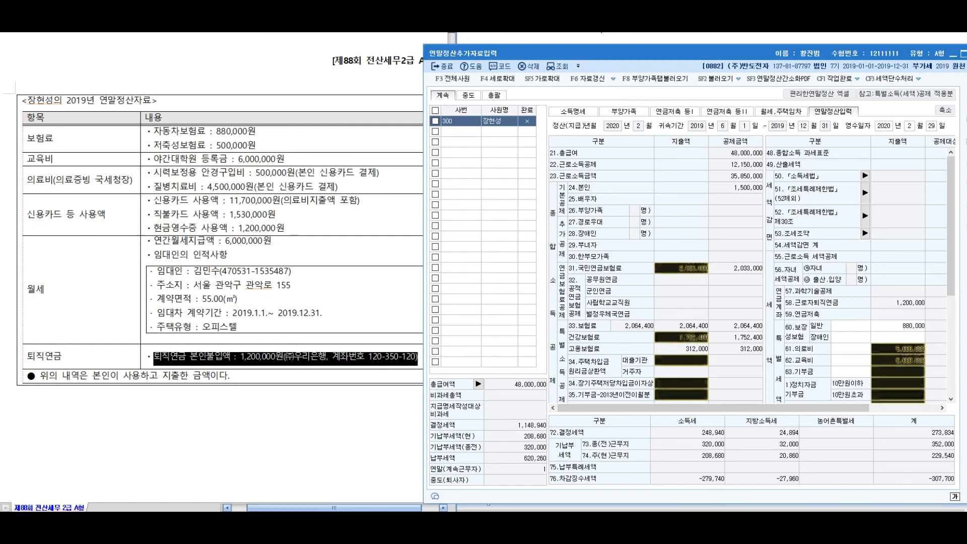
pyautogui.scroll(-3, 752, 275)
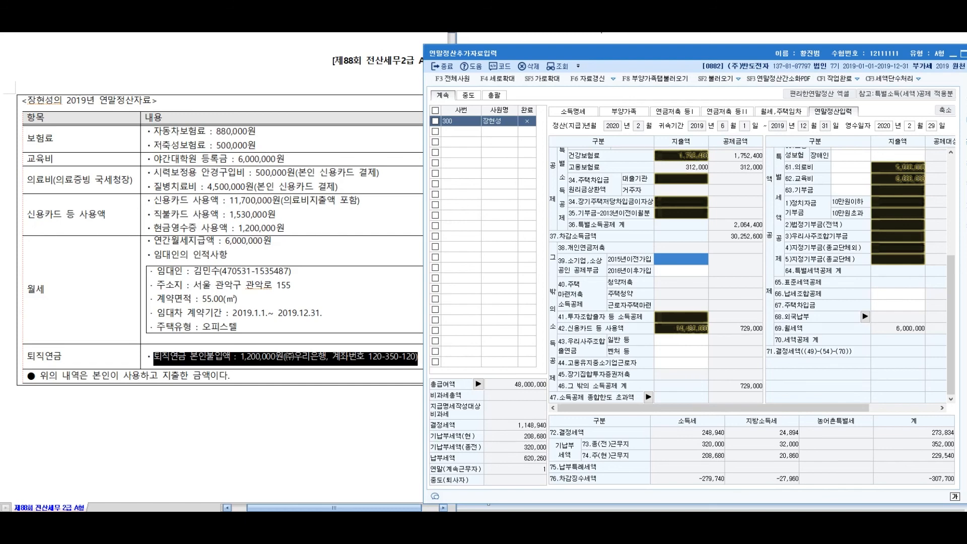
pyautogui.scroll(5, 751, 275)
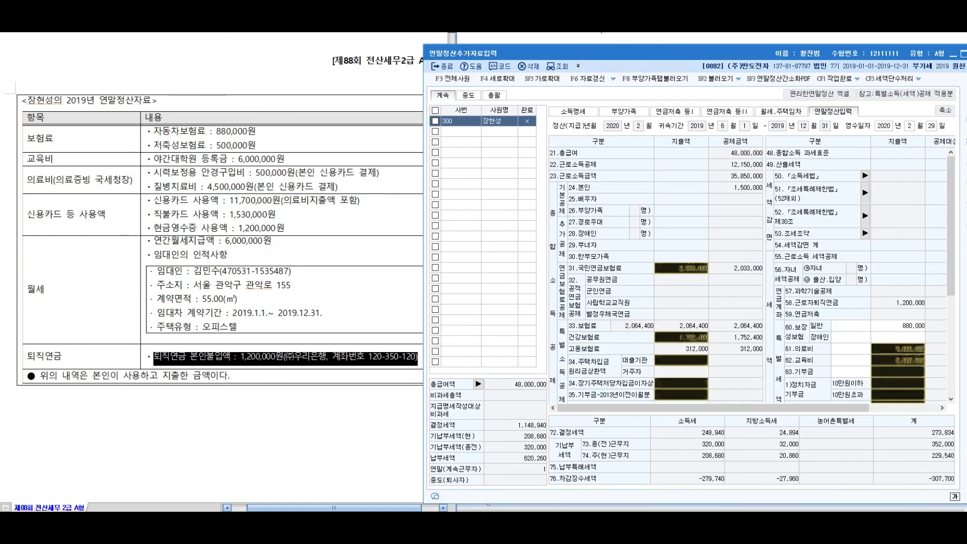